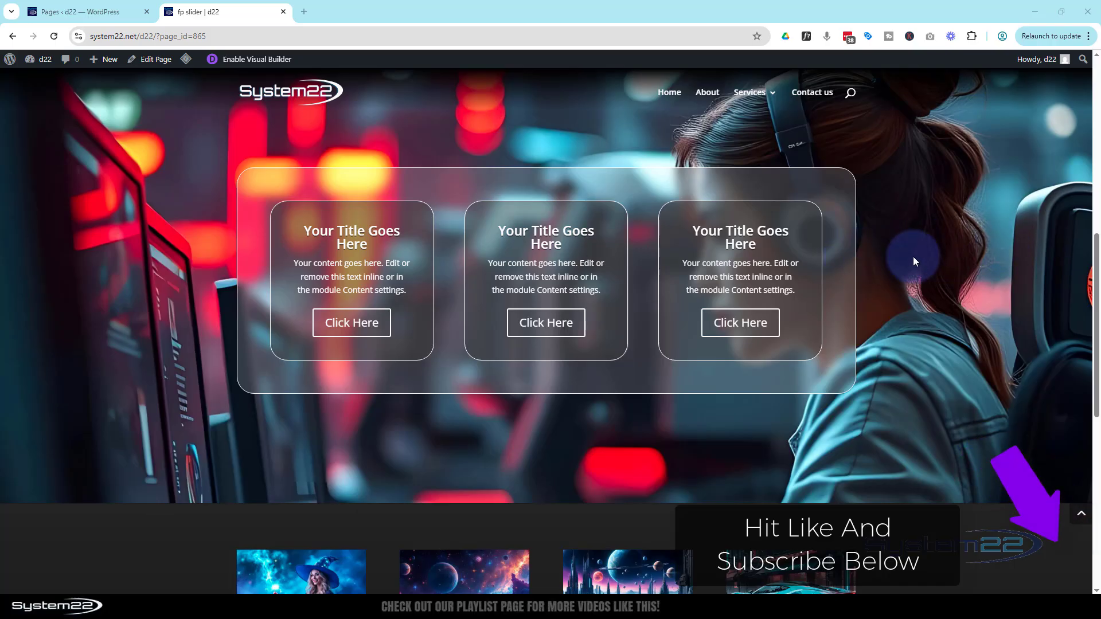
- Enable the Visual Builder for the fp slider page
scroll(921, 266, "up", 6)
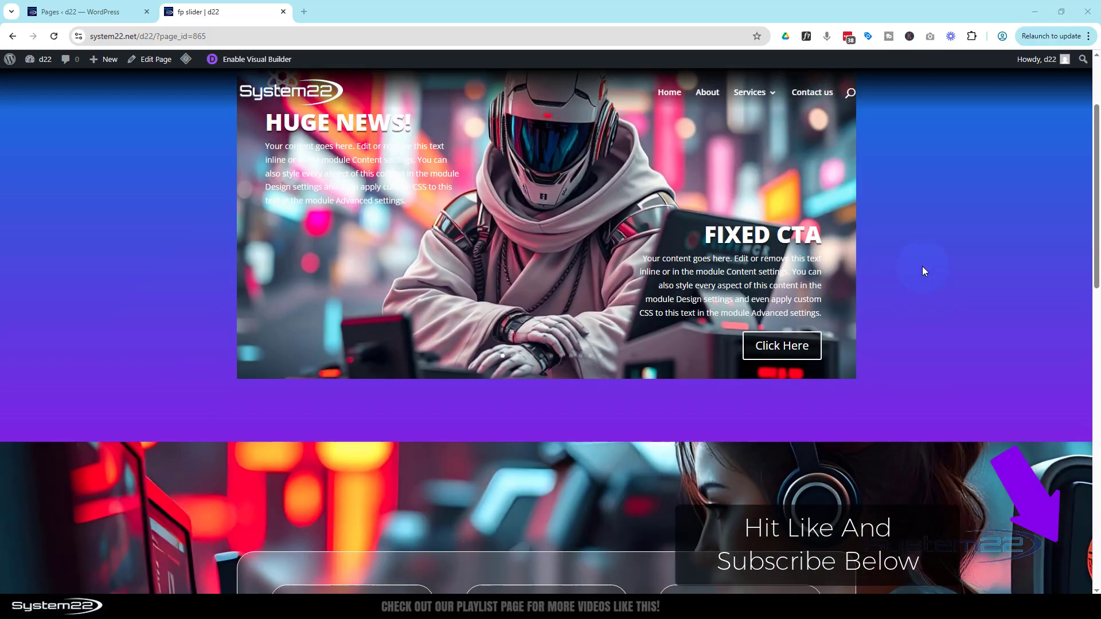
scroll(922, 266, "up", 2)
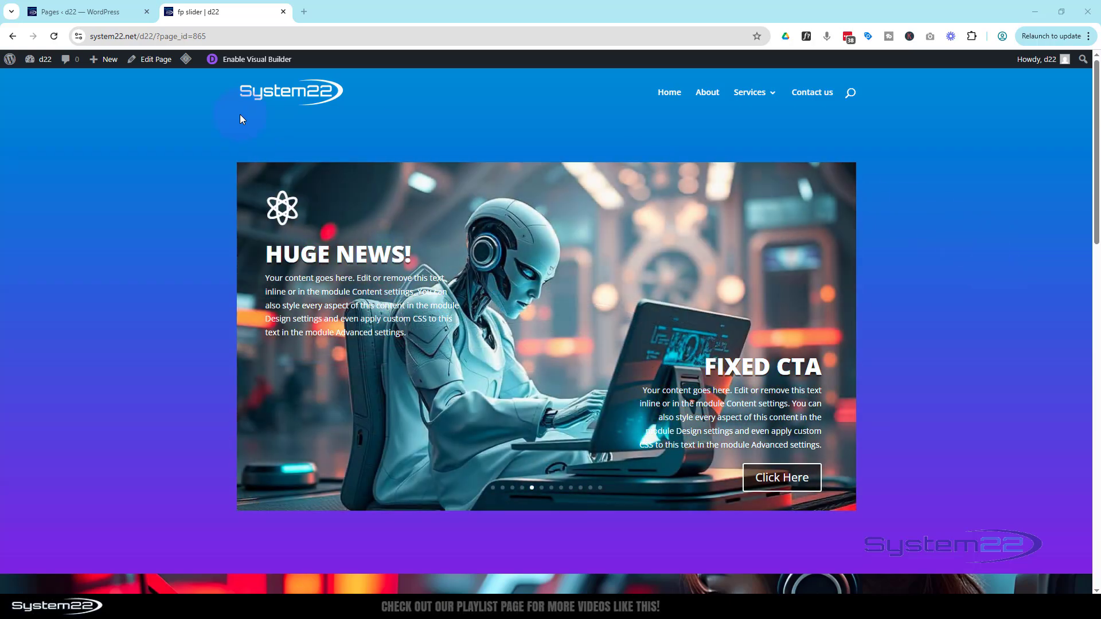
left_click(253, 60)
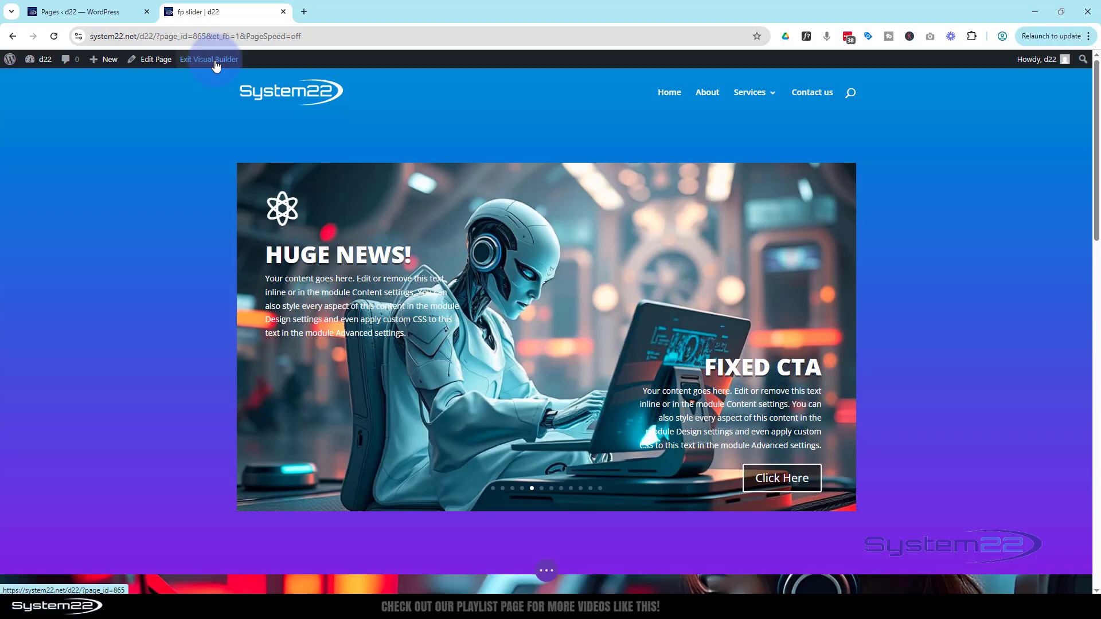
- Delete the existing slider row from the top section and insert a new one-column row in its place
mouse_move(264, 250)
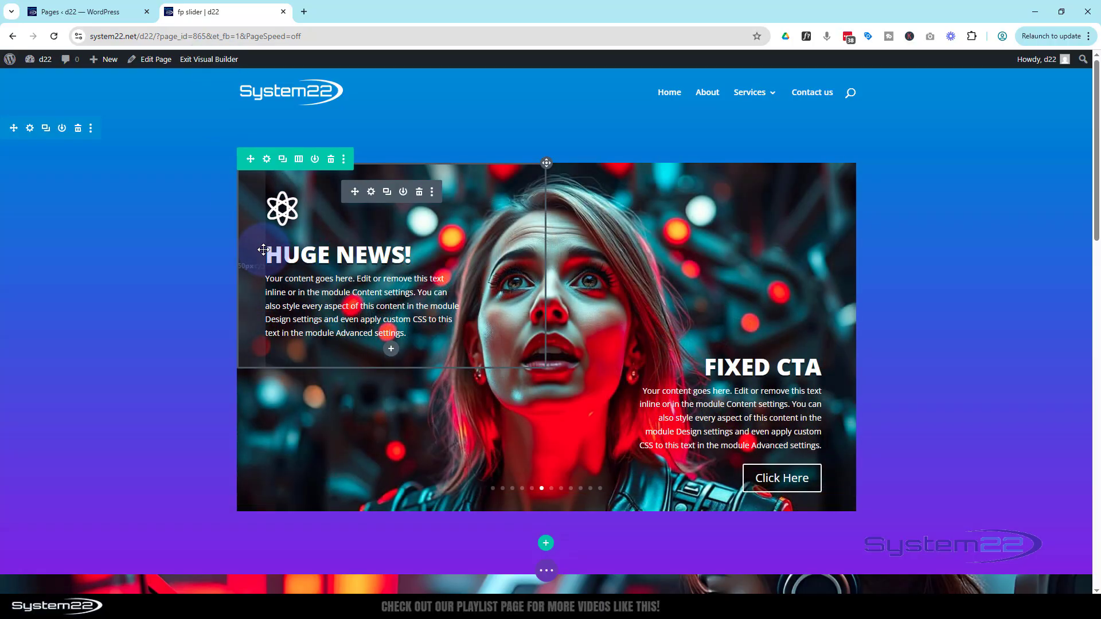
left_click(331, 160)
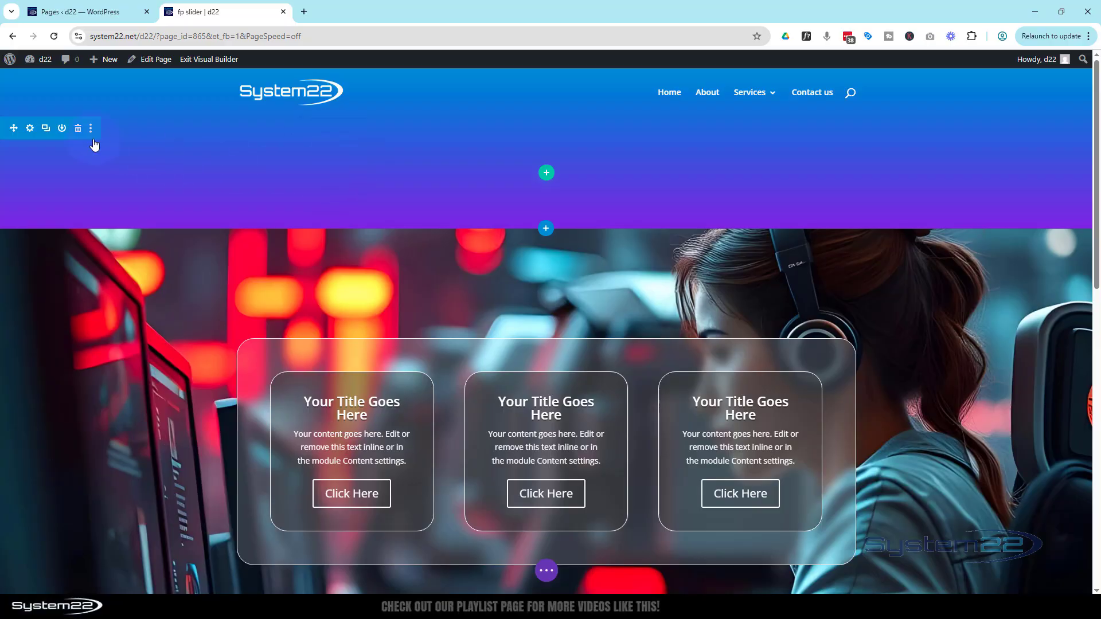
left_click(546, 174)
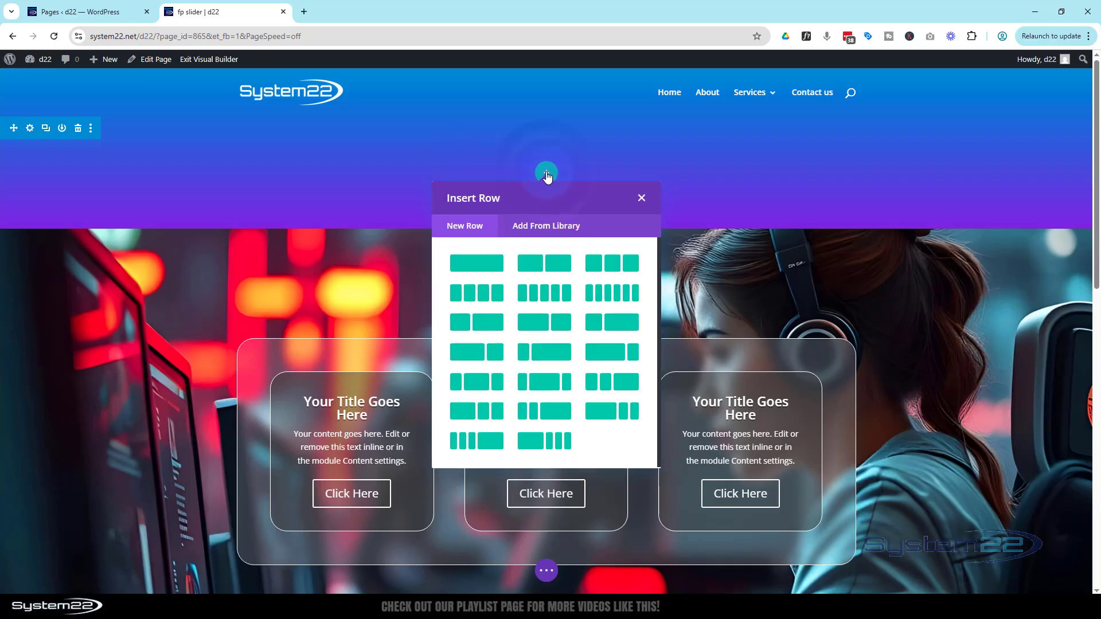
left_click(473, 264)
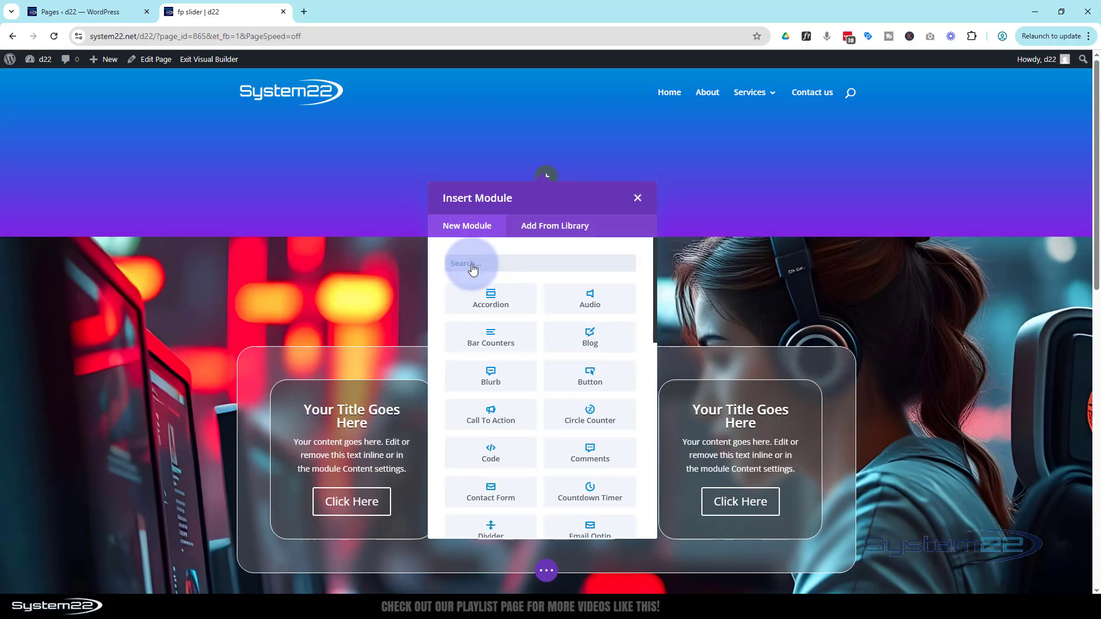
- Insert a Gallery module into the new row
scroll(557, 342, "down", 6)
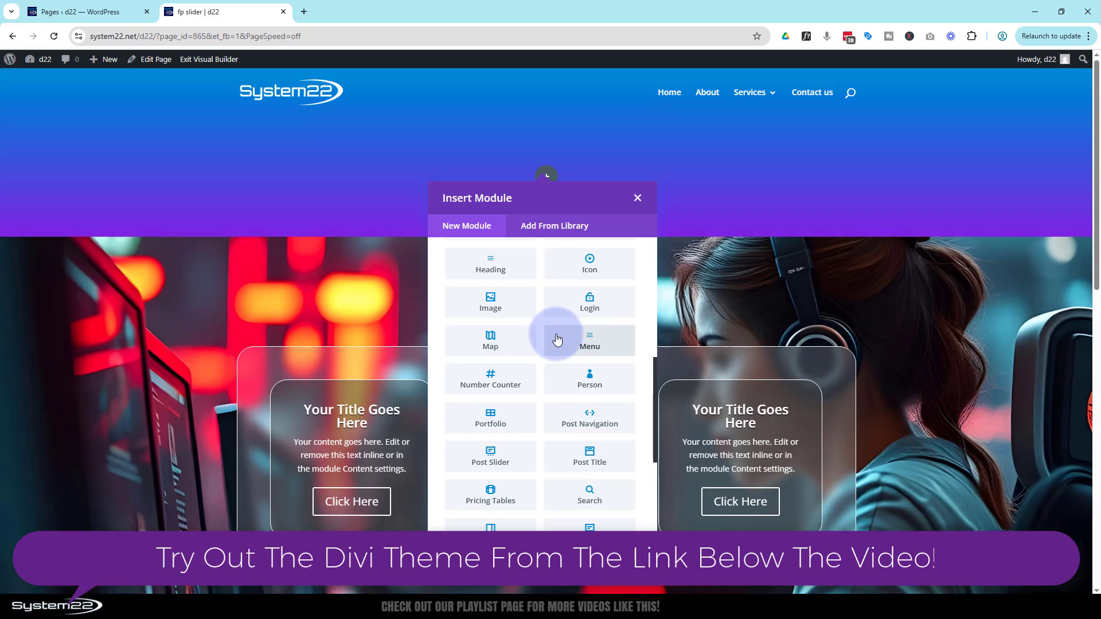
scroll(557, 340, "down", 4)
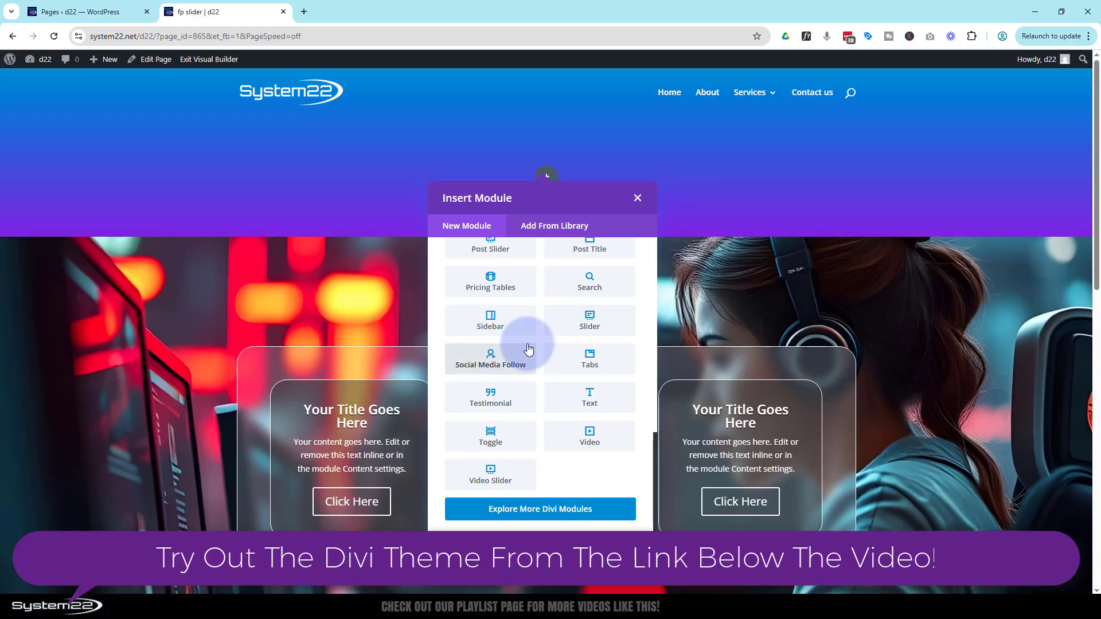
scroll(528, 348, "up", 2)
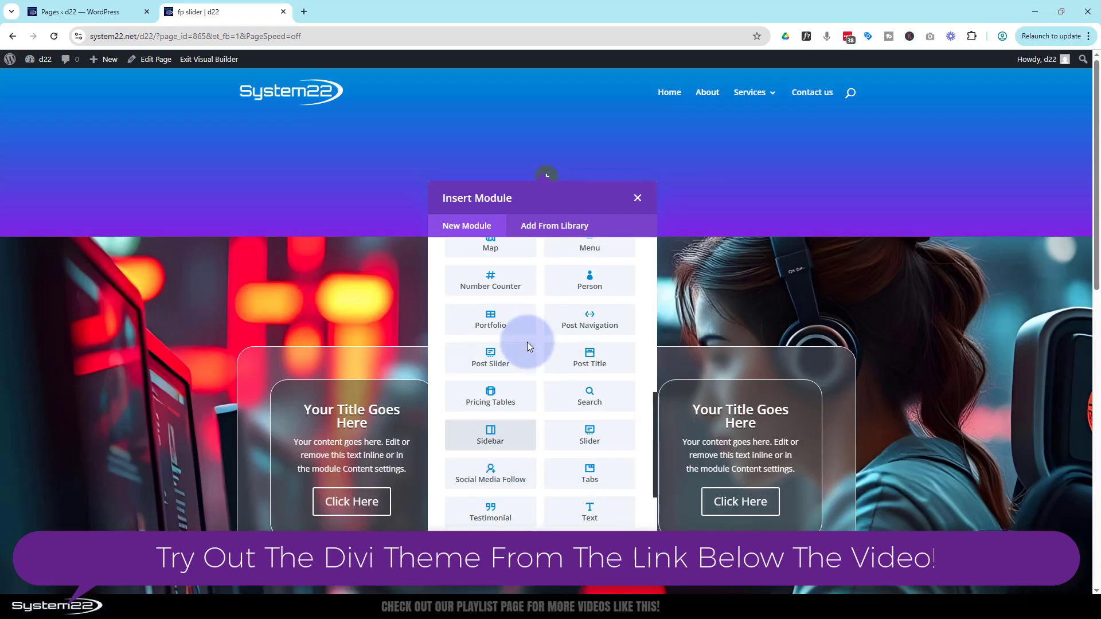
scroll(527, 342, "up", 5)
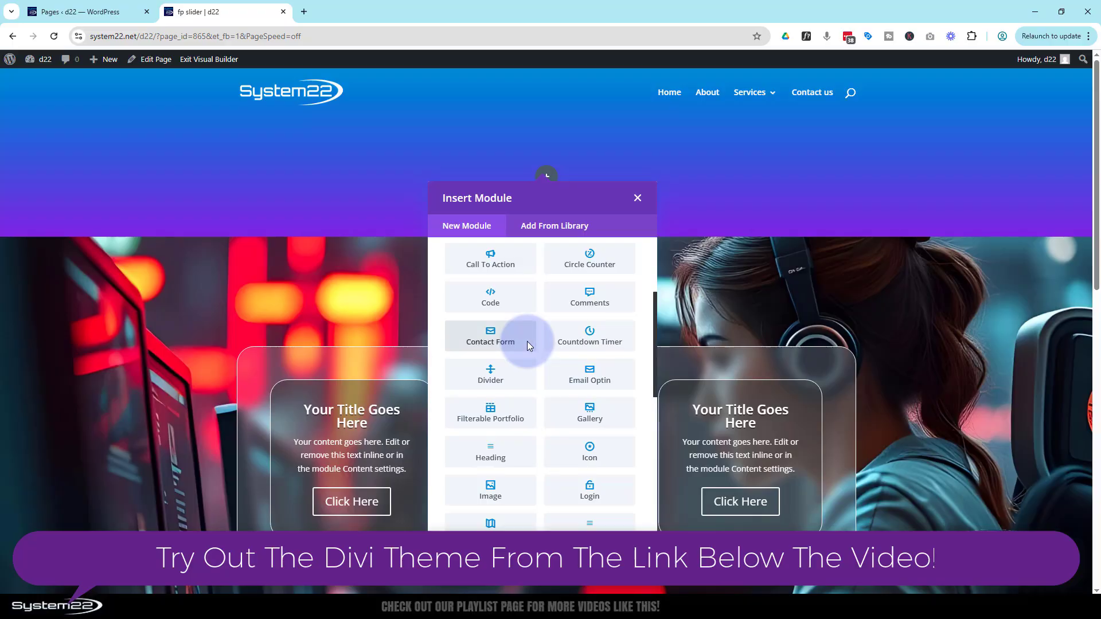
left_click(591, 406)
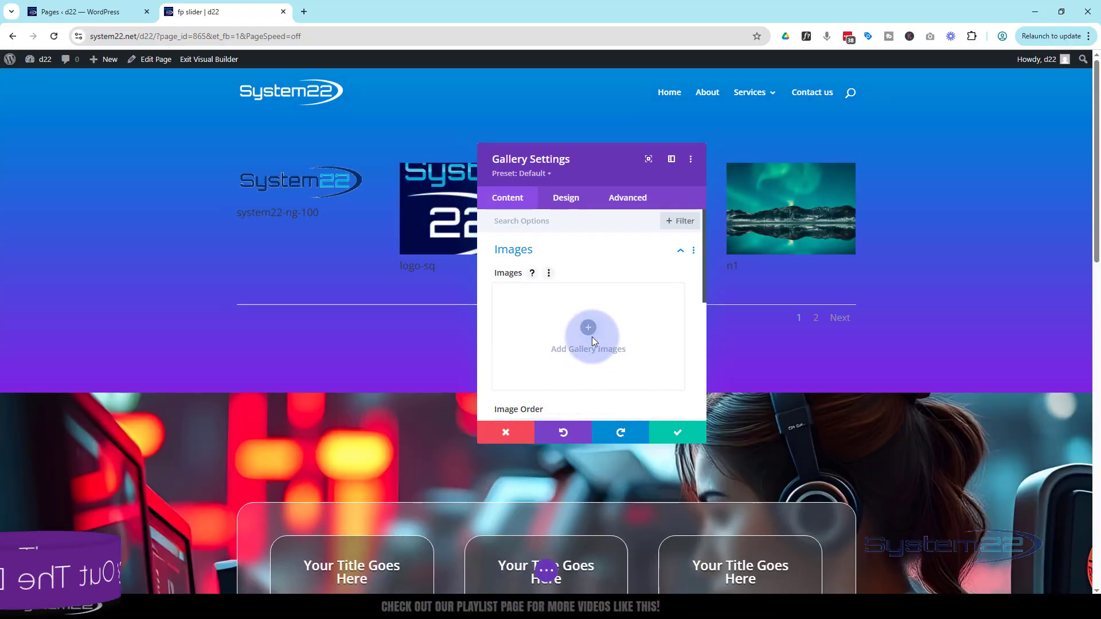
- Add the first thirteen Media Library images to the gallery, excluding the hooded-figure and robot-at-laptop images
left_click(589, 328)
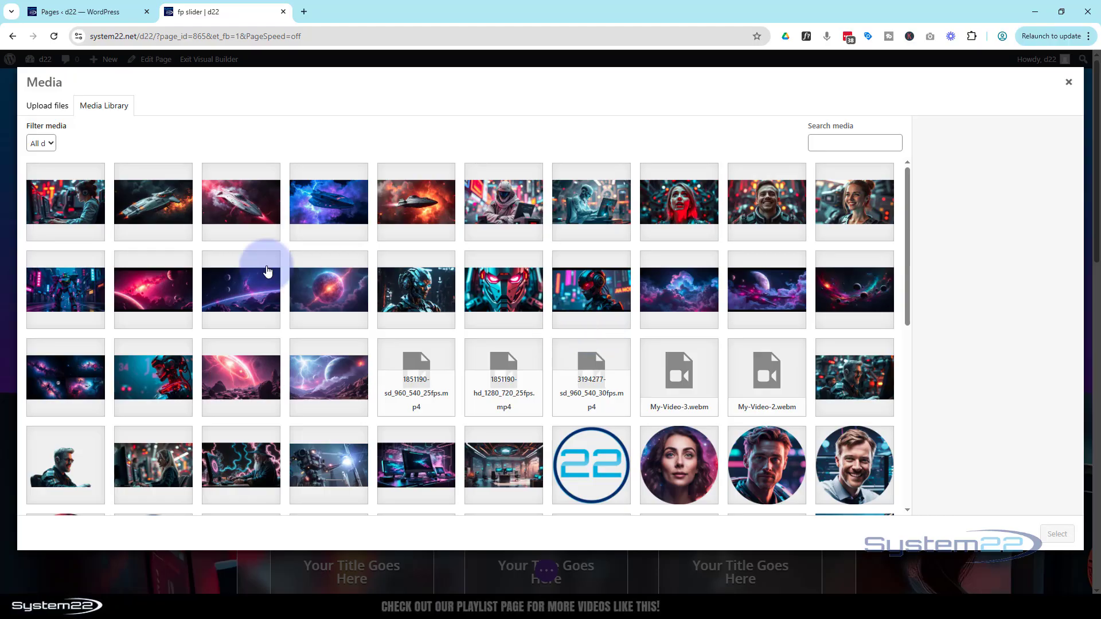
left_click(91, 209)
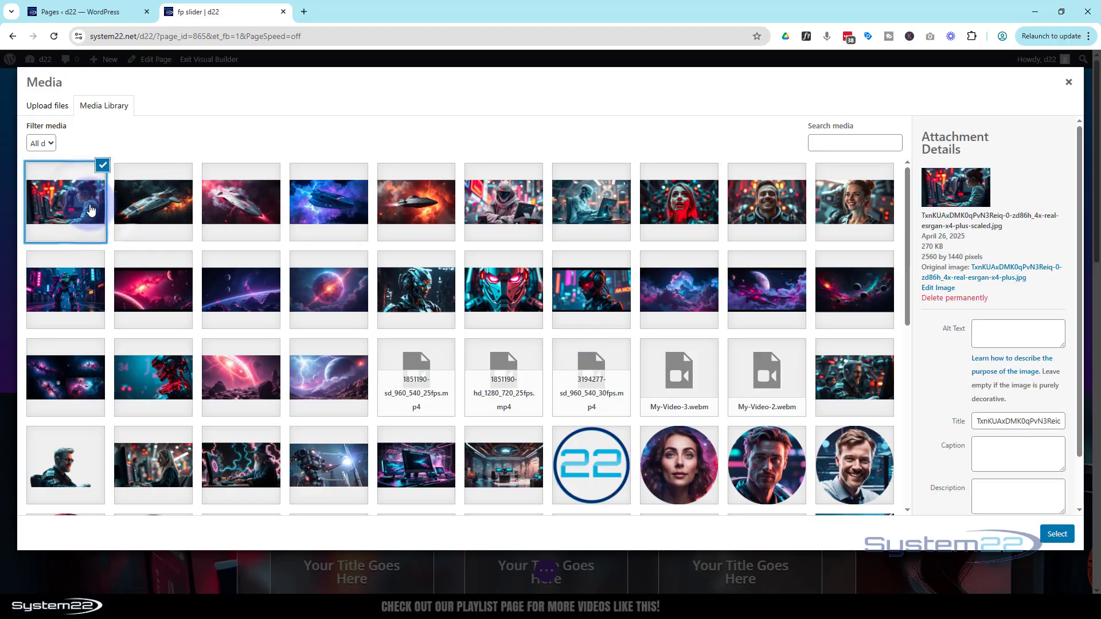
left_click(249, 294)
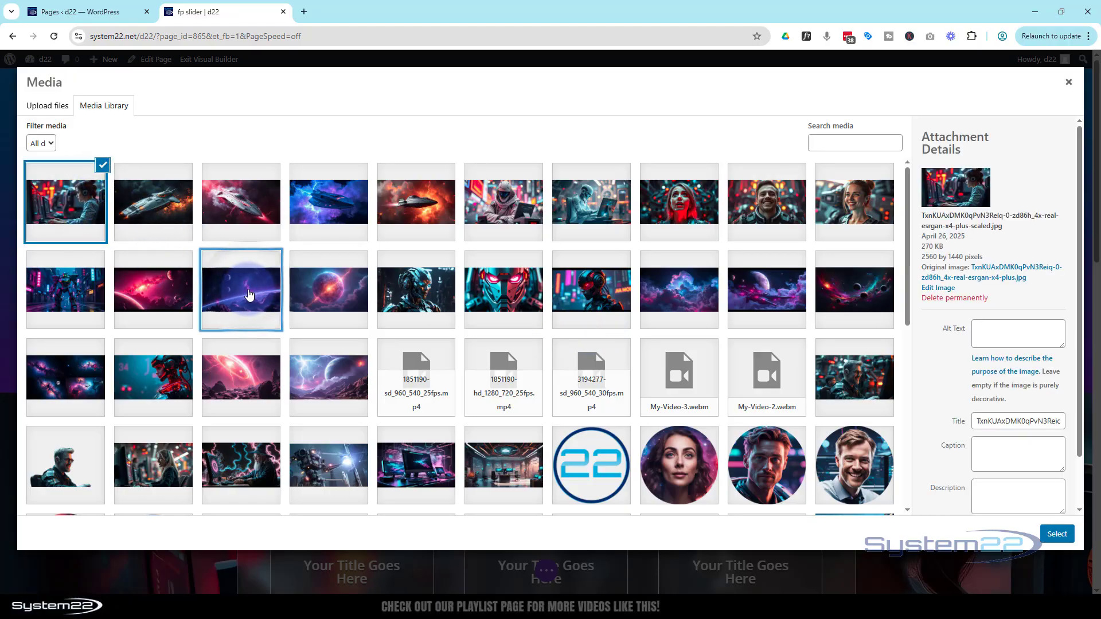
left_click(249, 295, "shift")
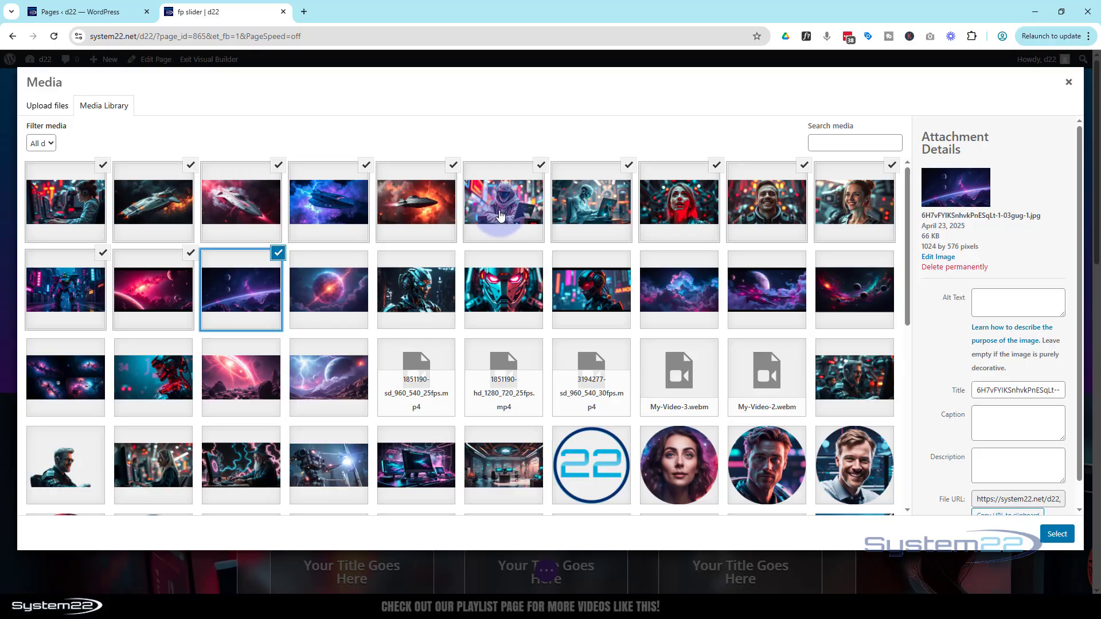
left_click(503, 211, "ctrl")
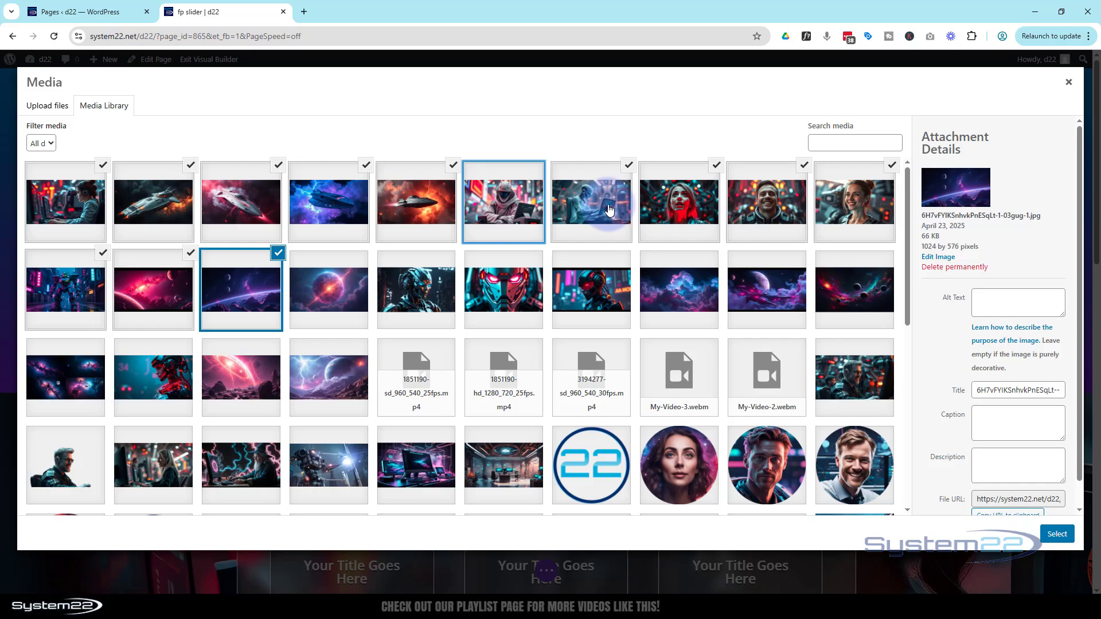
left_click(610, 211, "ctrl")
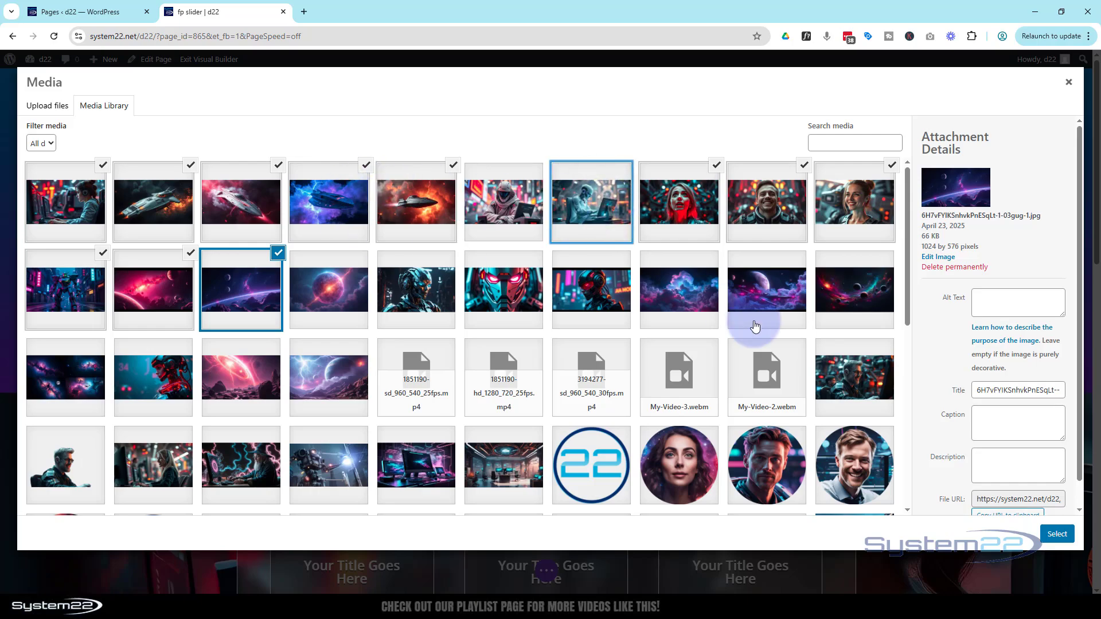
left_click(1051, 536)
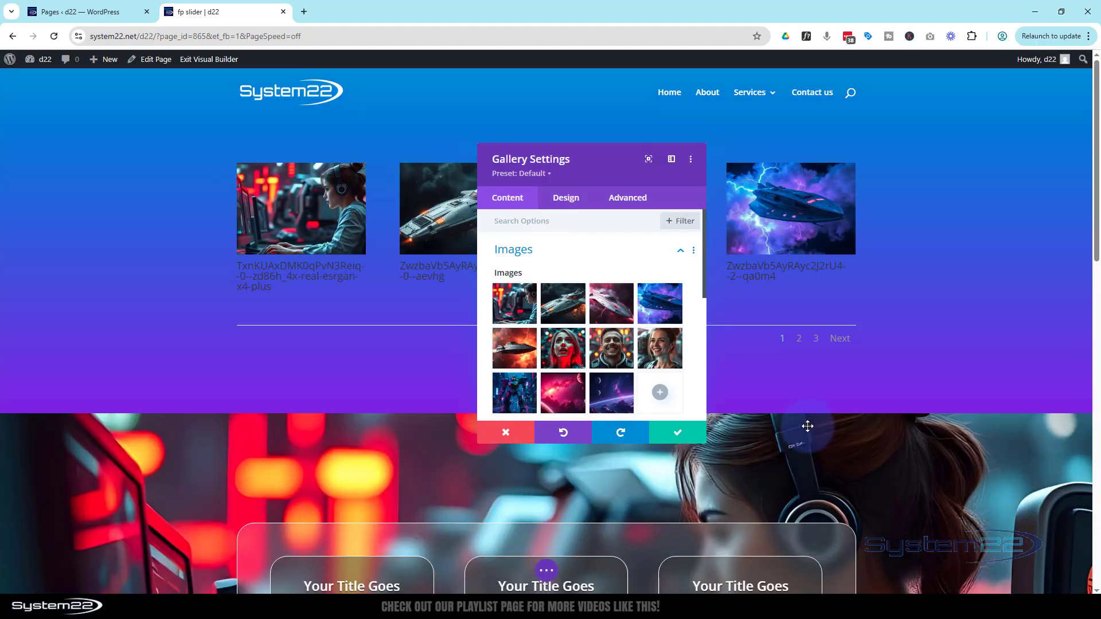
- Reorder the gallery images by moving two thumbnails to new positions in the image list
left_click_drag(582, 340, 614, 304)
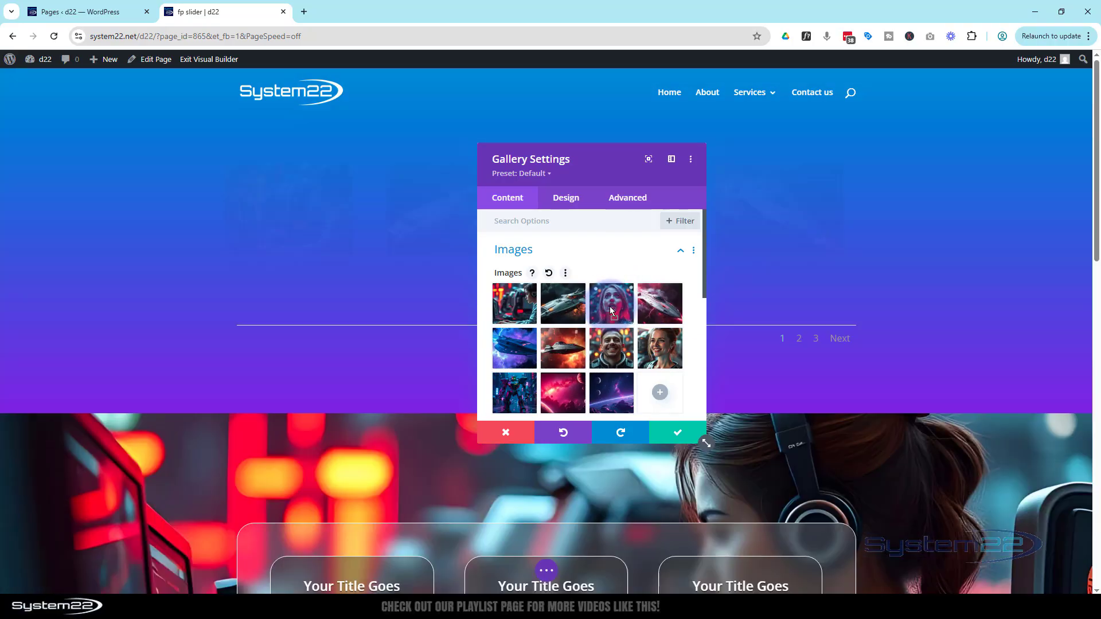
left_click_drag(593, 364, 561, 400)
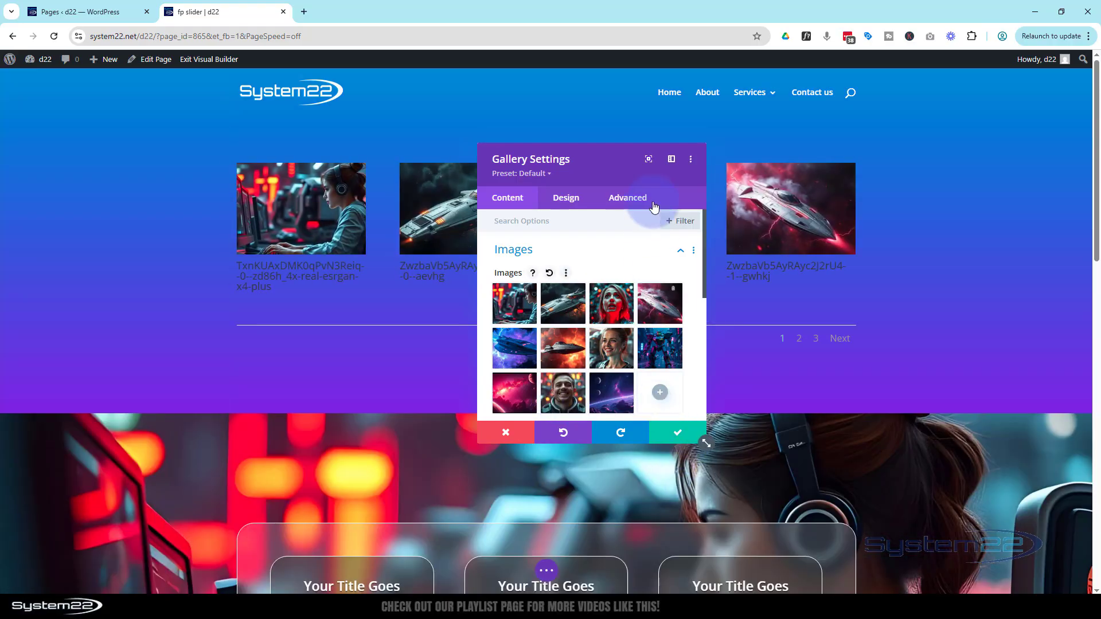
mouse_move(639, 177)
left_mouse_down()
mouse_move(690, 280)
mouse_move(693, 138)
left_mouse_up()
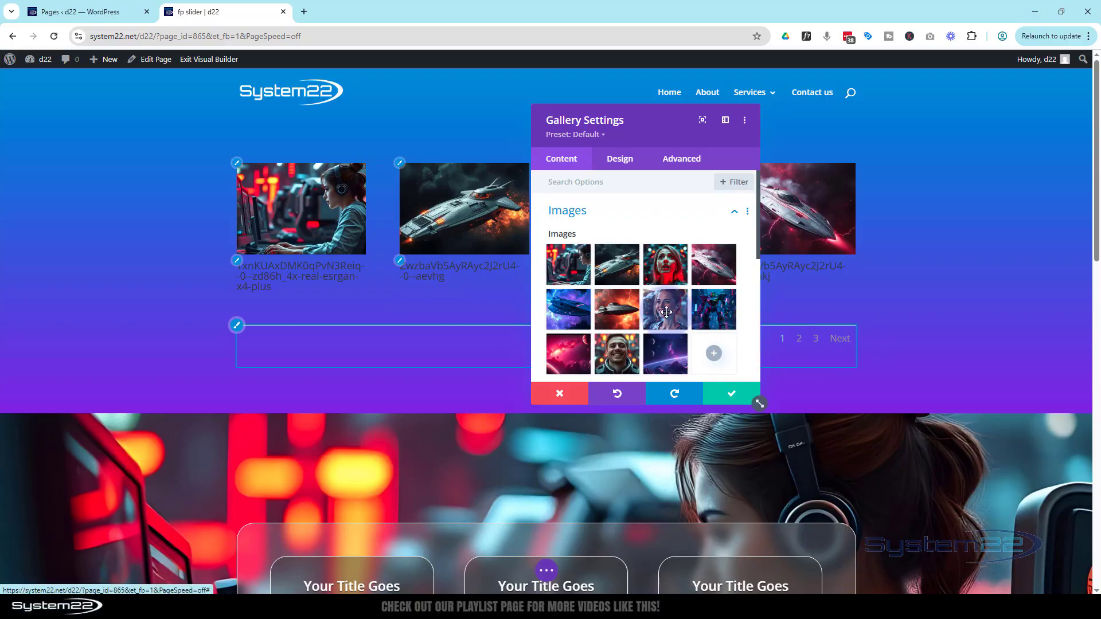
- Set the gallery's Image Count to 12
scroll(668, 310, "down", 3)
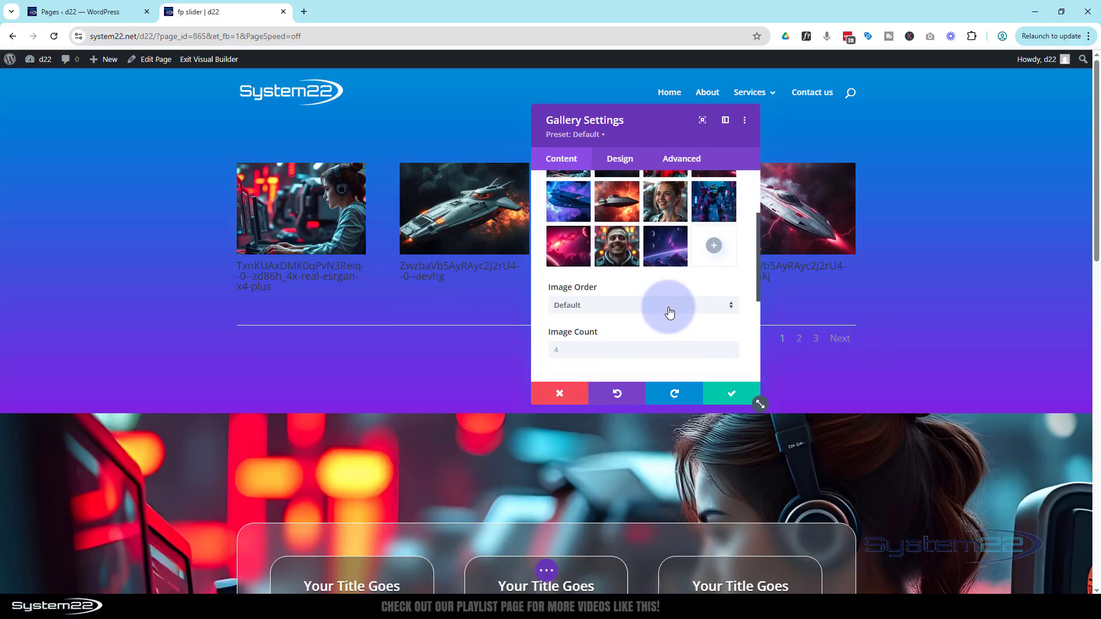
left_click(559, 343)
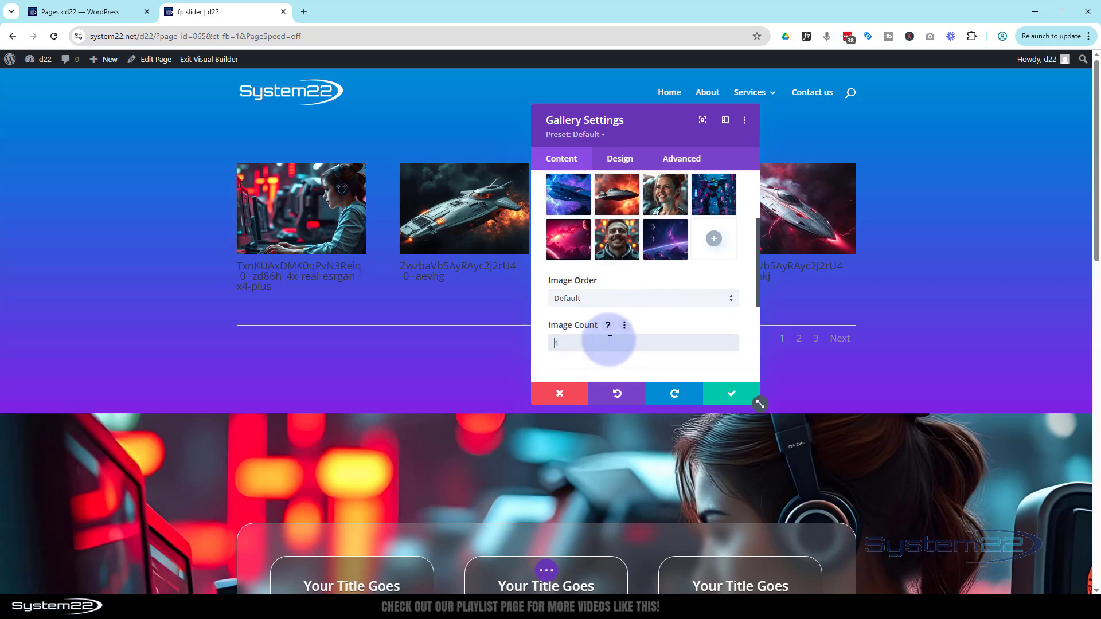
type("12")
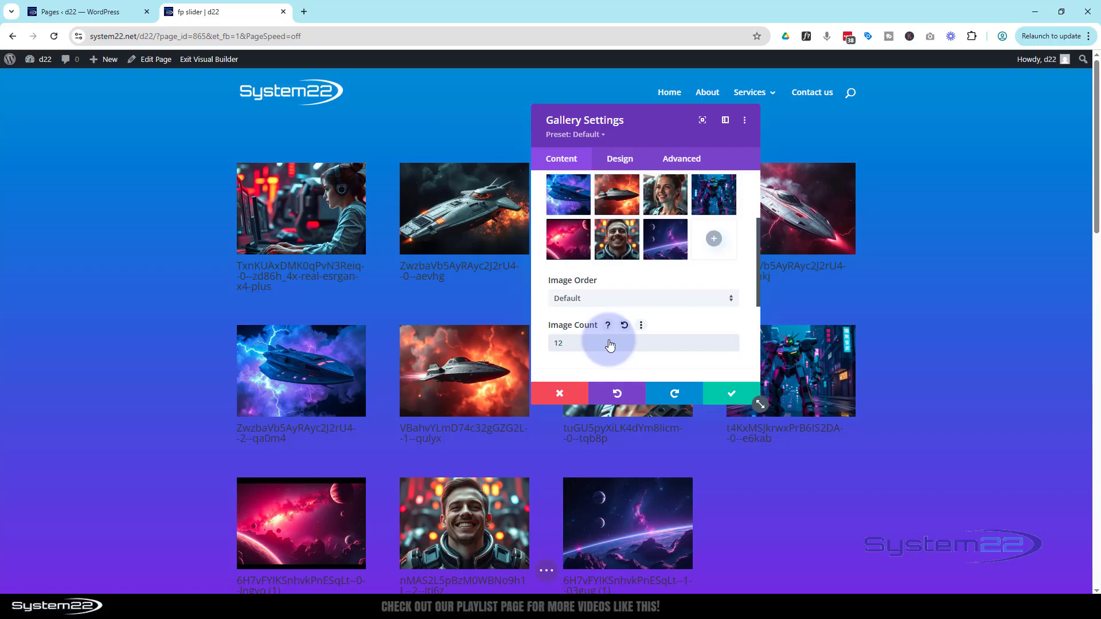
- Turn off Show Title and Caption and Show Pagination in the gallery's Elements settings
scroll(610, 344, "down", 1)
left_click(609, 340)
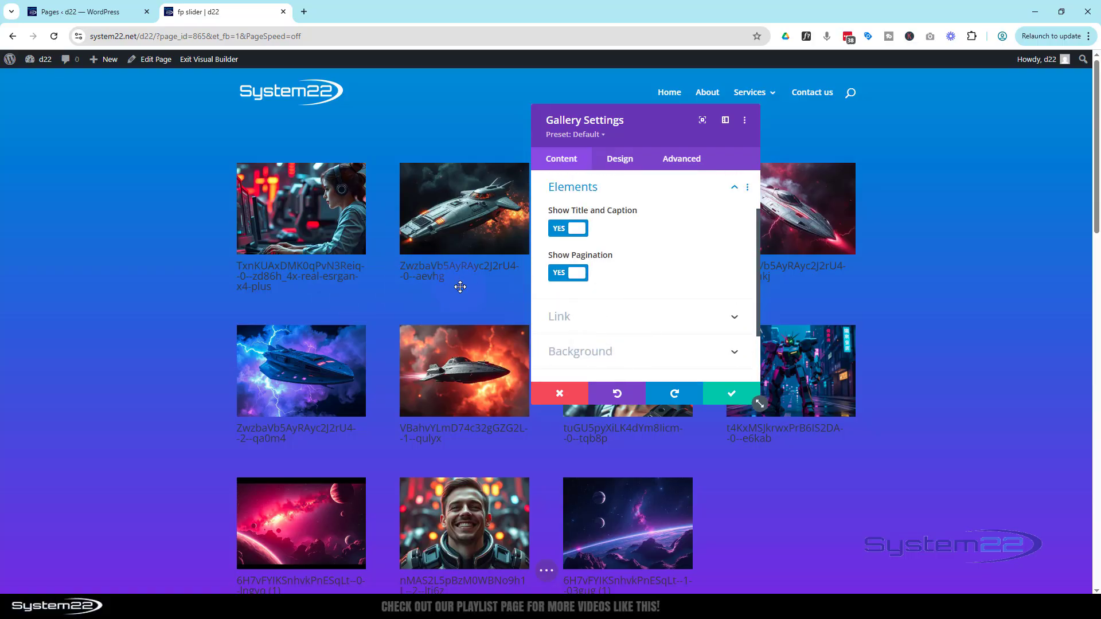
left_click(575, 229)
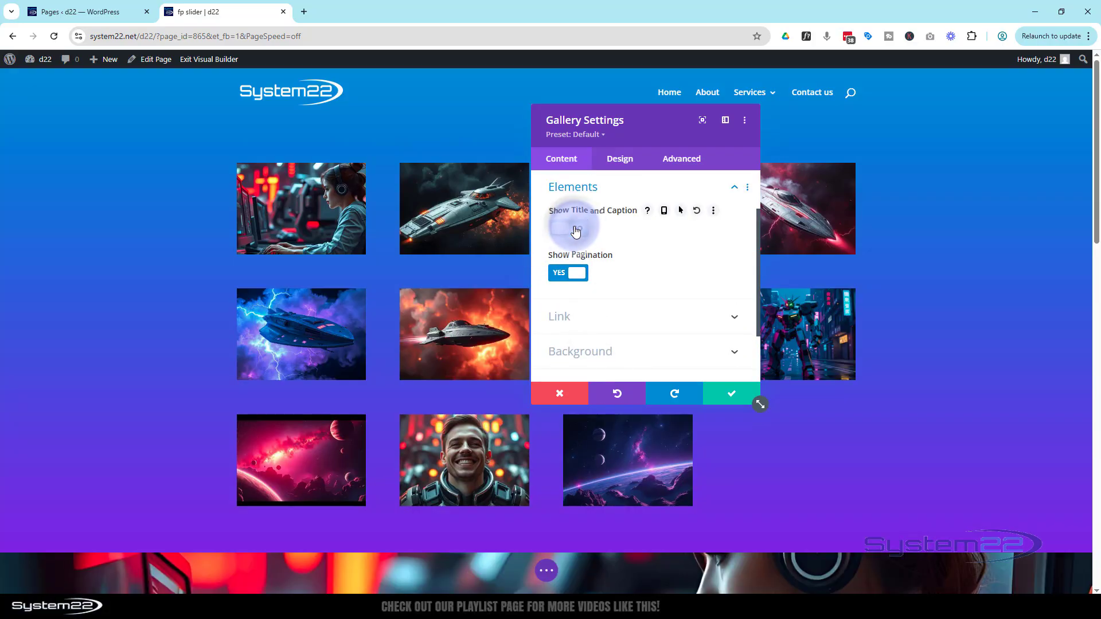
left_click(579, 277)
- Set the gallery module's background color to black #000000
left_click_drag(627, 136, 842, 136)
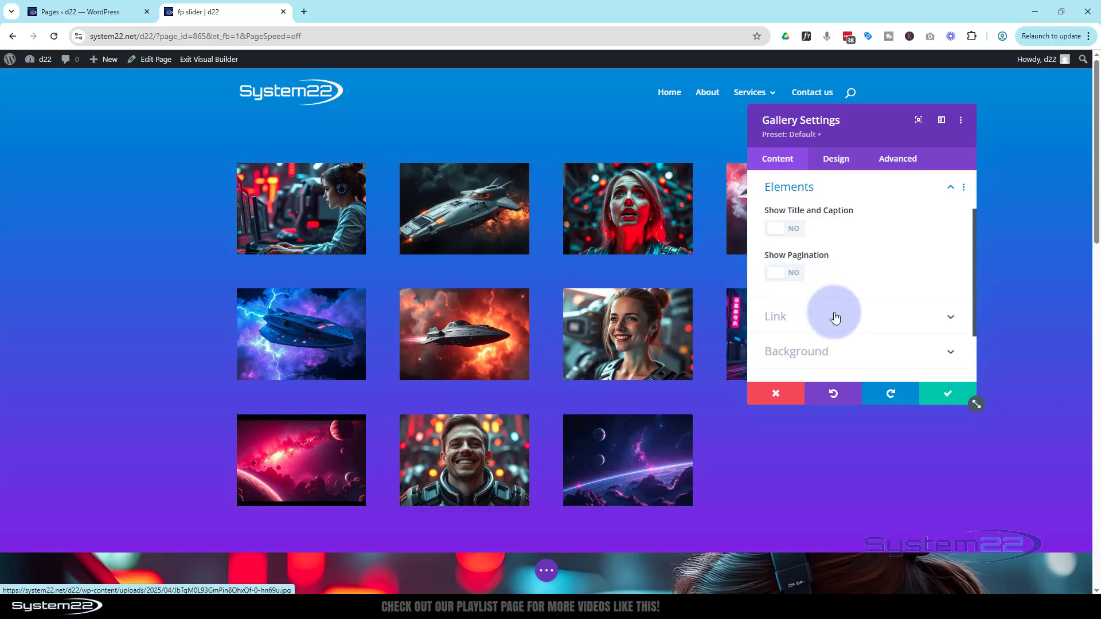
left_click(832, 354)
scroll(817, 335, "down", 1)
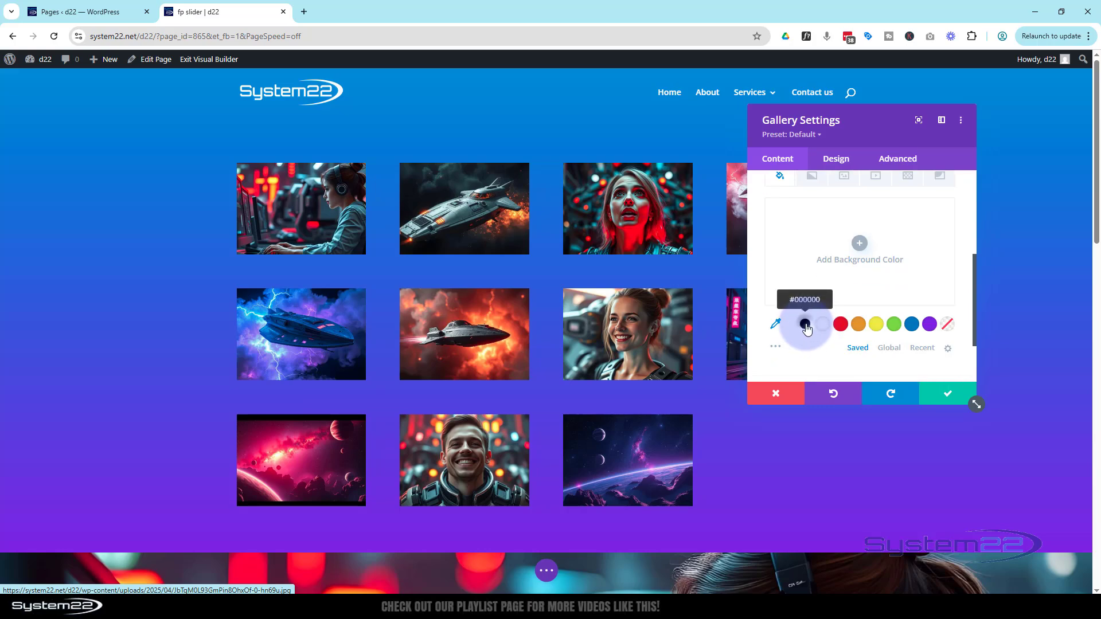
left_click(806, 324)
- Change the gallery's Layout to Slider in the Design settings
scroll(817, 287, "up", 5)
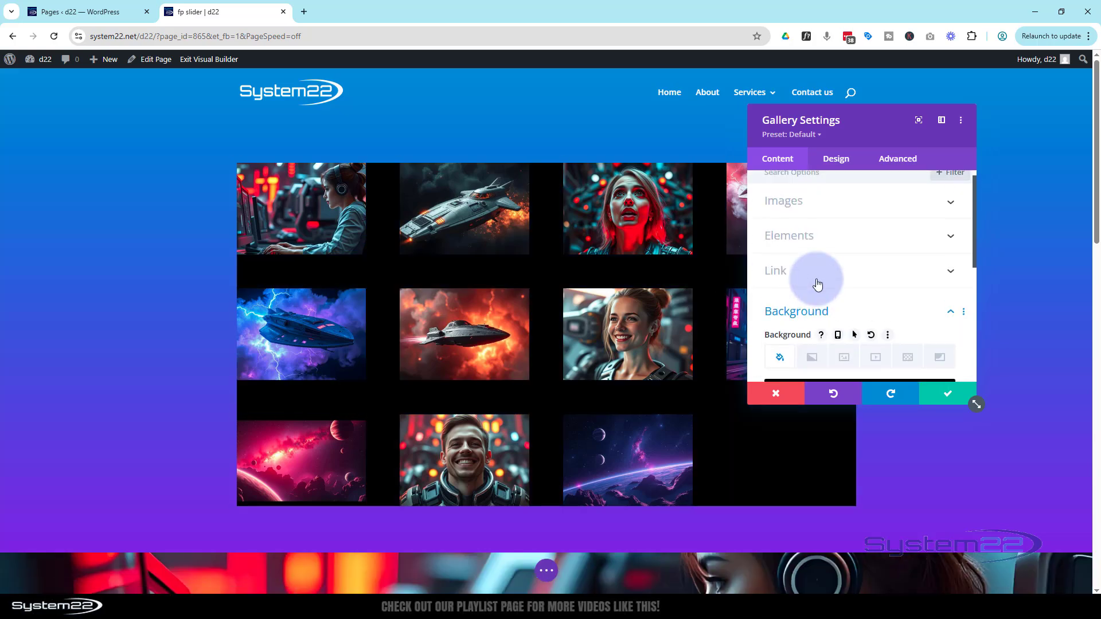
left_click(837, 160)
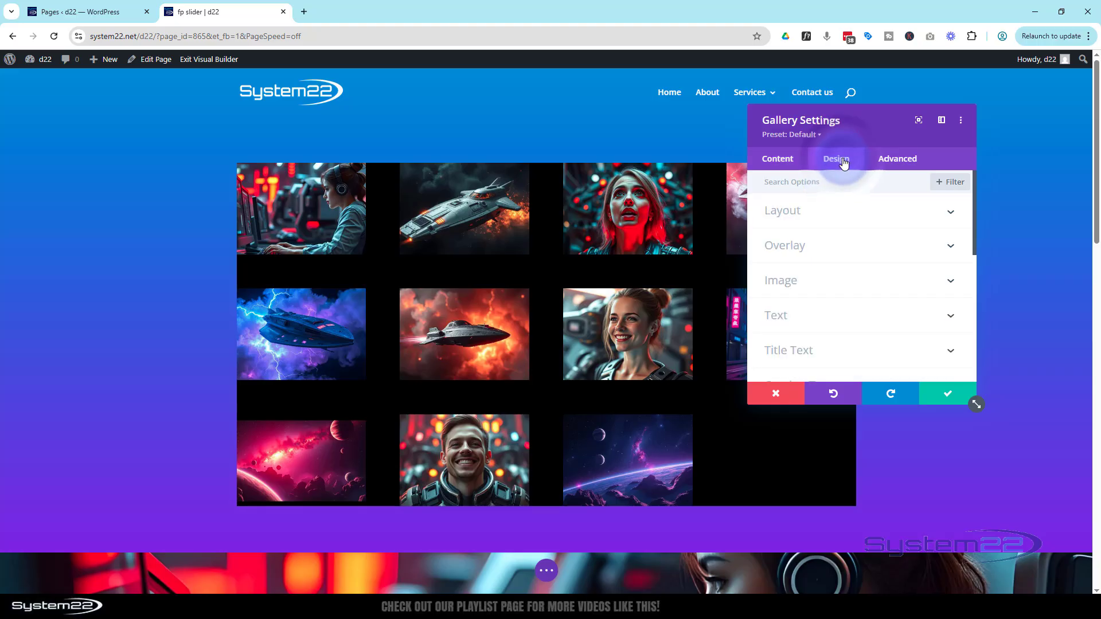
left_click(847, 212)
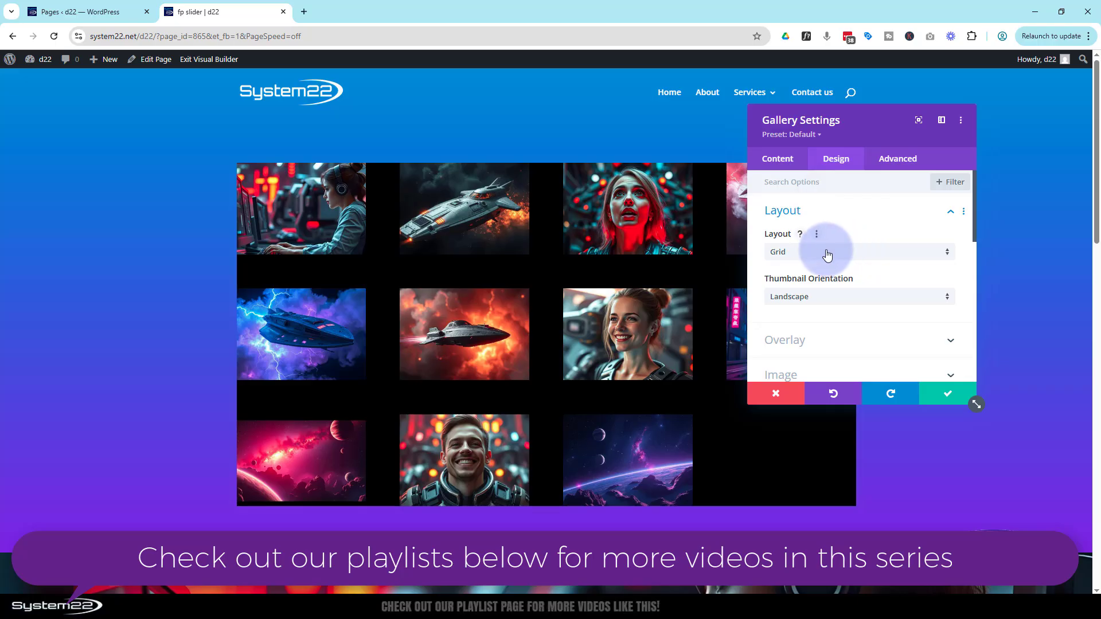
left_click(786, 252)
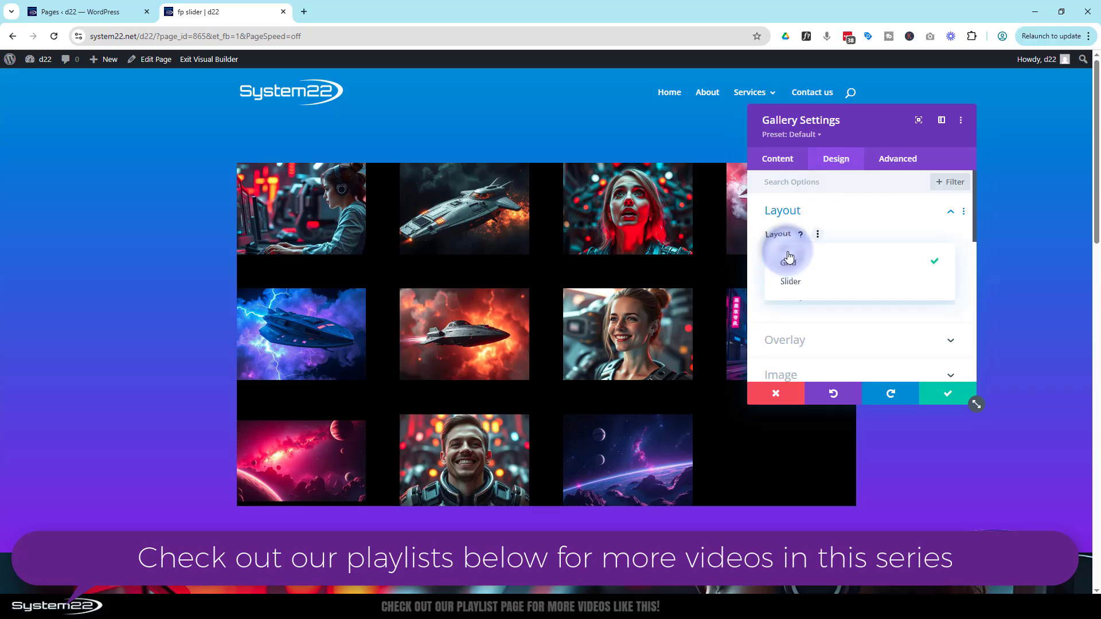
left_click(796, 284)
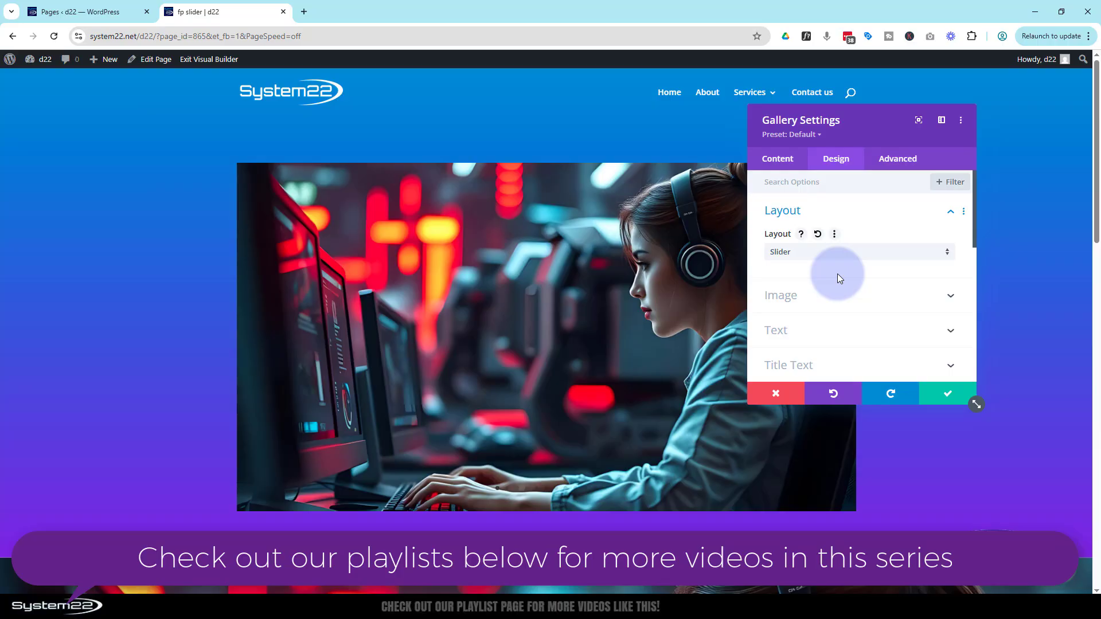
scroll(837, 274, "down", 2)
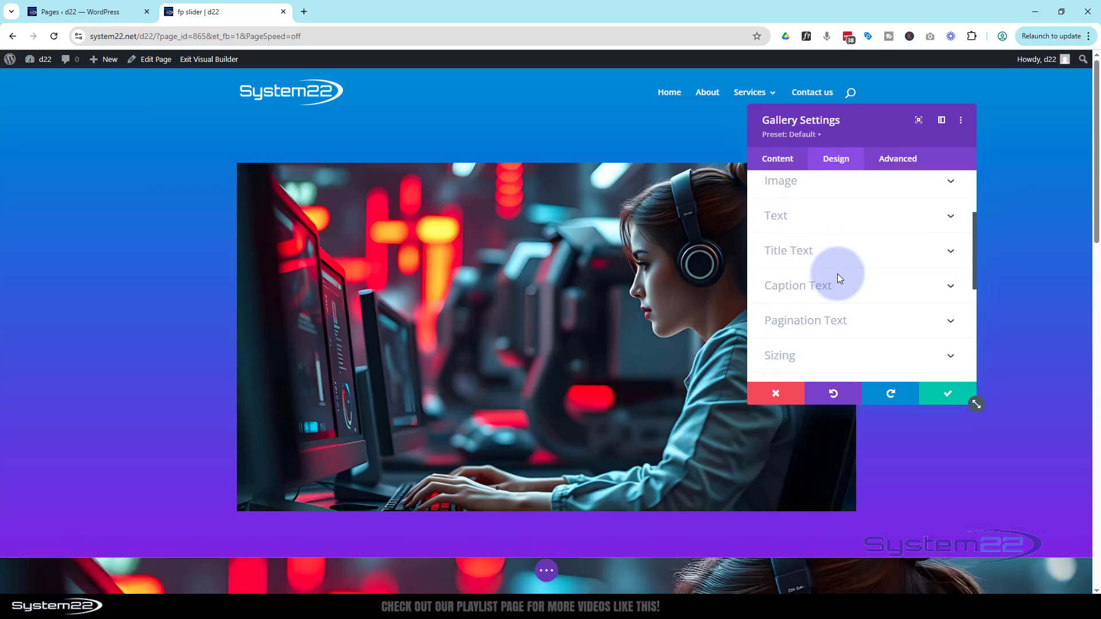
- Save the gallery module's settings
scroll(831, 277, "up", 2)
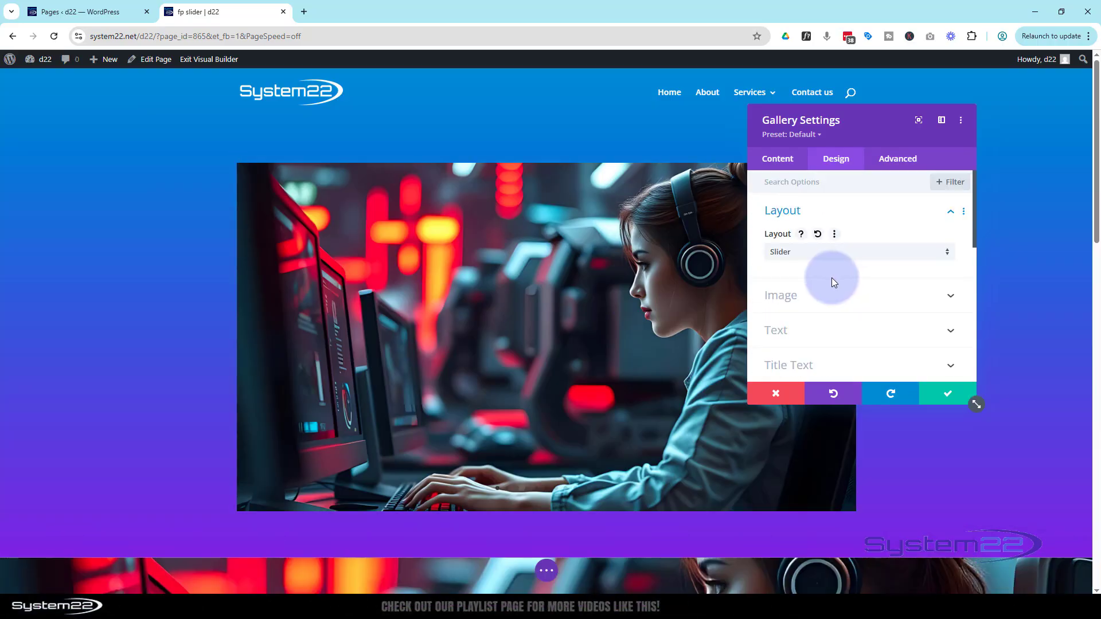
left_click(942, 393)
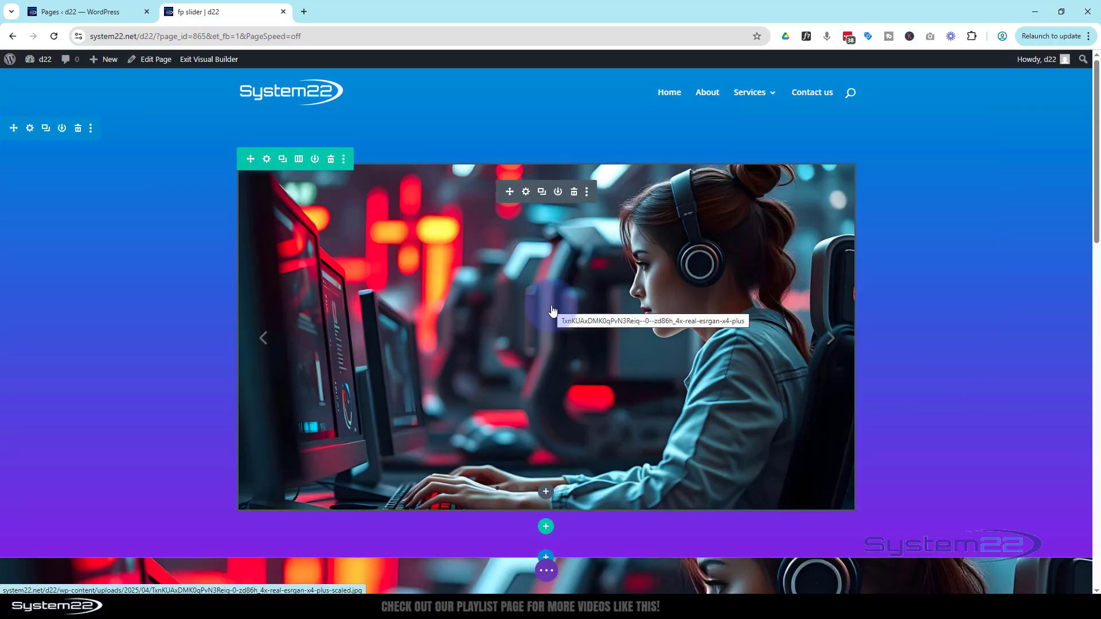
- Insert a Blurb module directly below the gallery slider
scroll(552, 311, "down", 1)
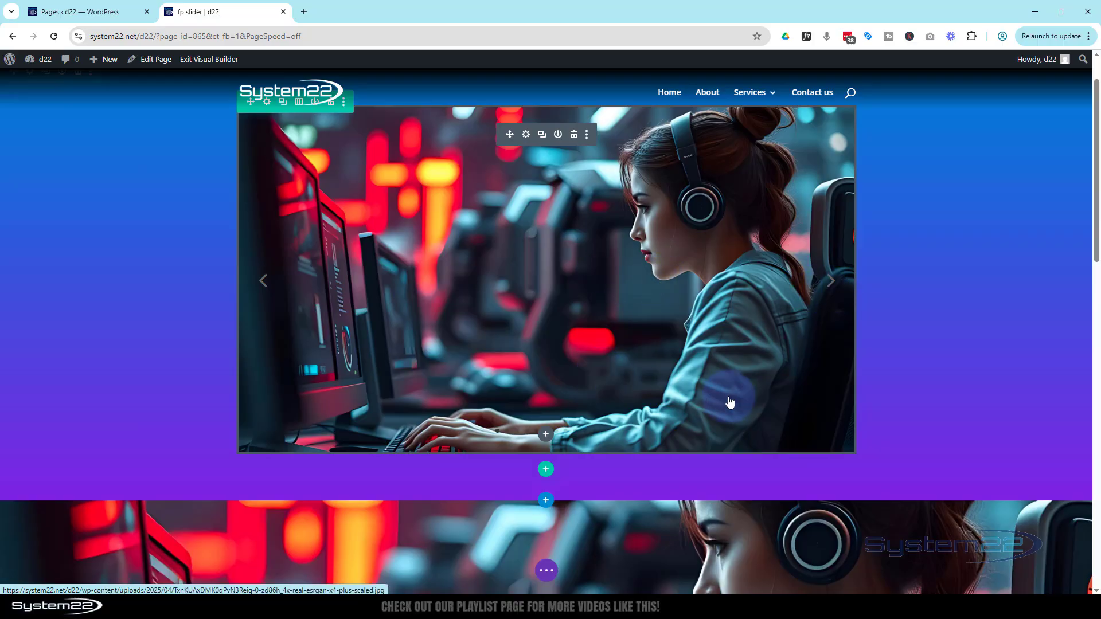
left_click(546, 437)
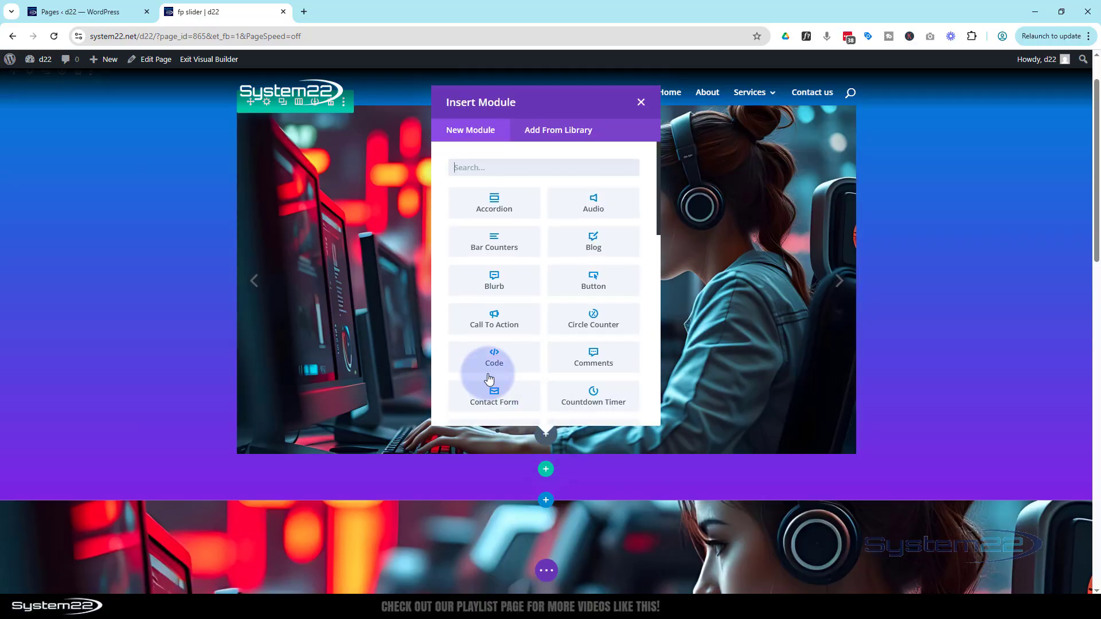
left_click(485, 283)
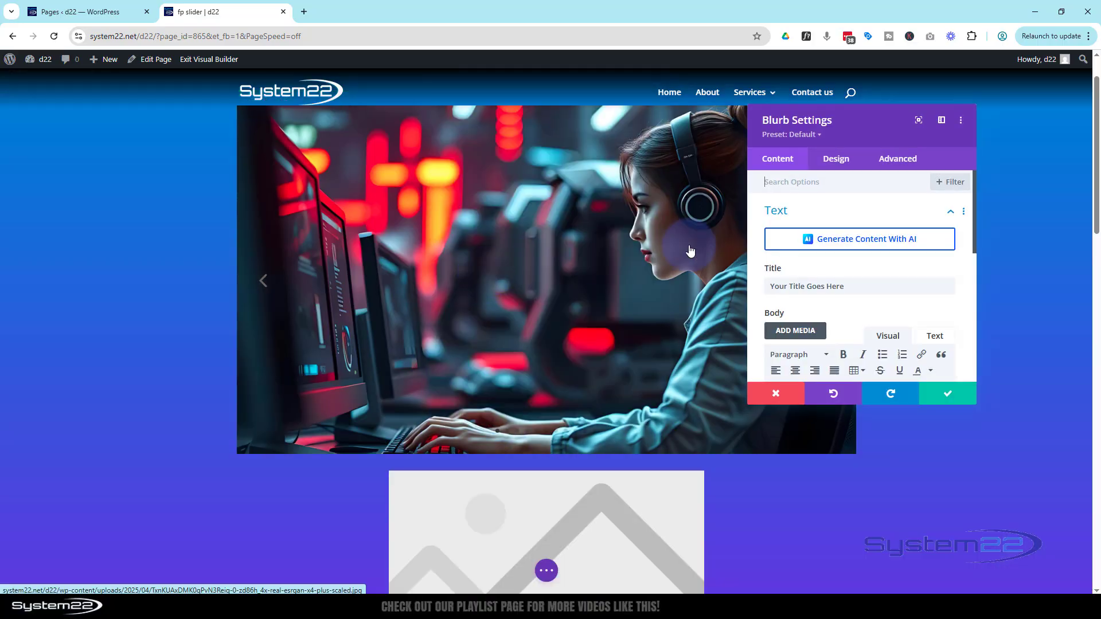
- Set the blurb's title to Fixed Blurb
left_click(848, 290)
left_click_drag(849, 290, 768, 288)
type("Fixed")
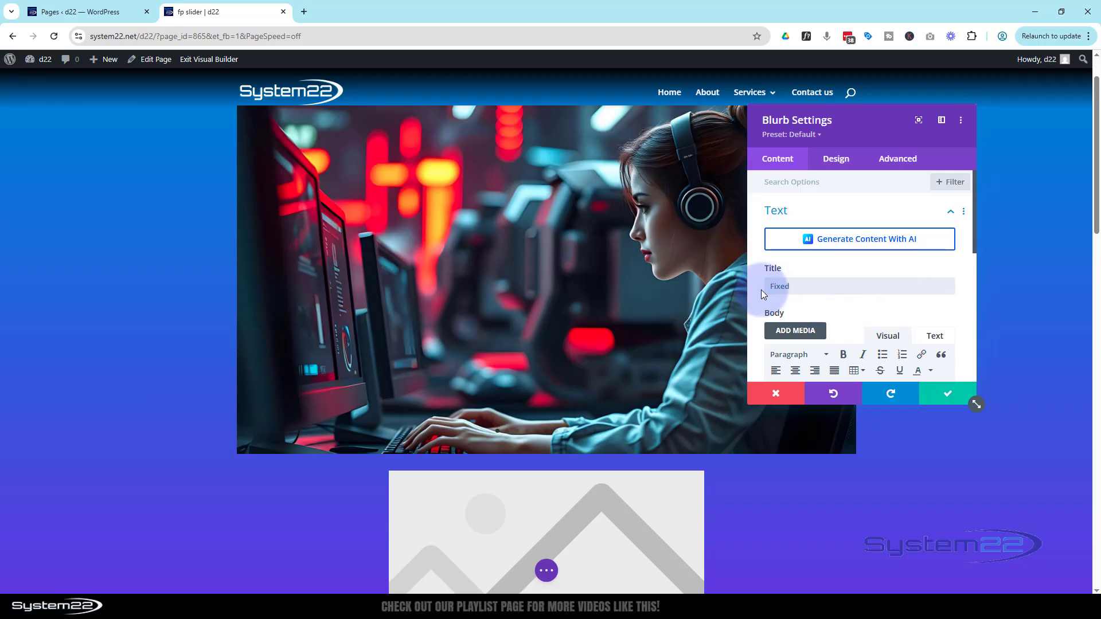
type(" Blurb")
- Delete the last sentence of the blurb's body text
scroll(813, 295, "down", 3)
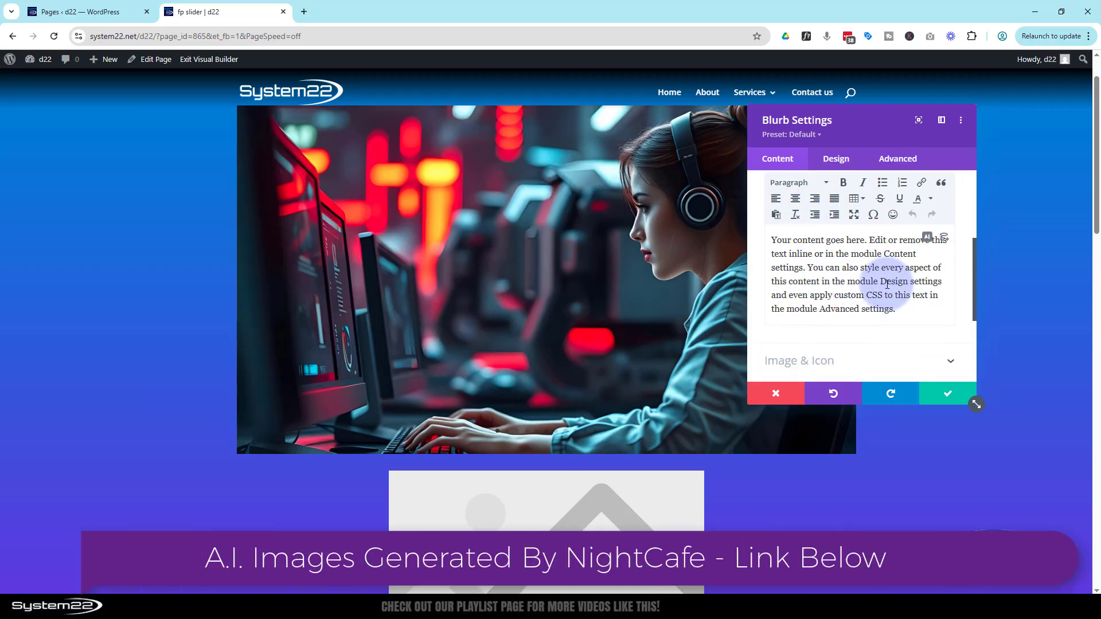
left_click_drag(879, 282, 894, 308)
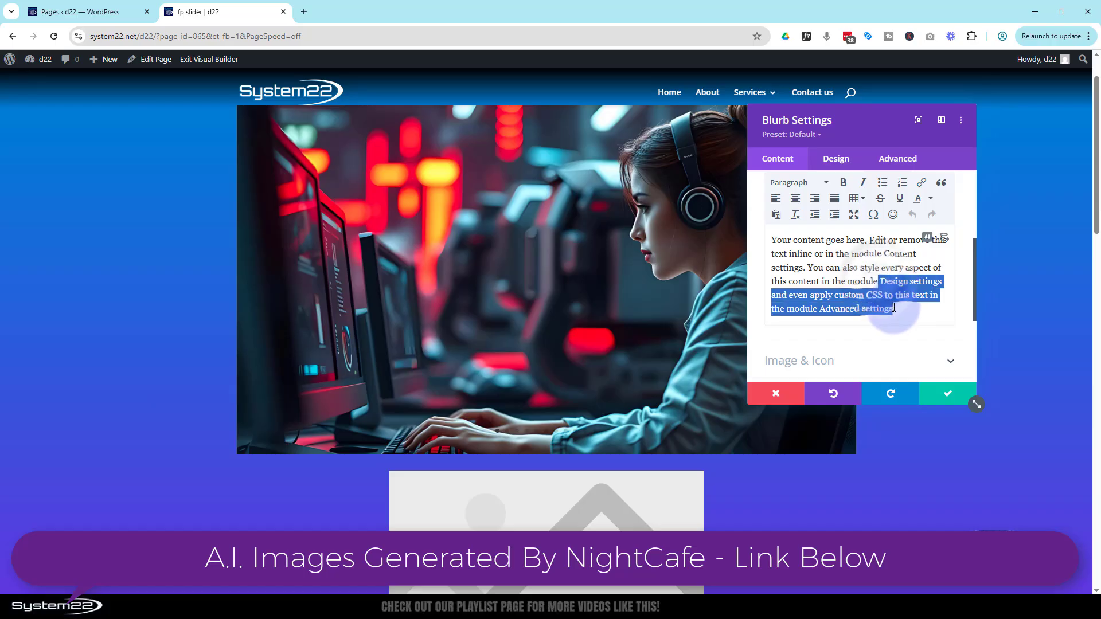
key("BackSpace")
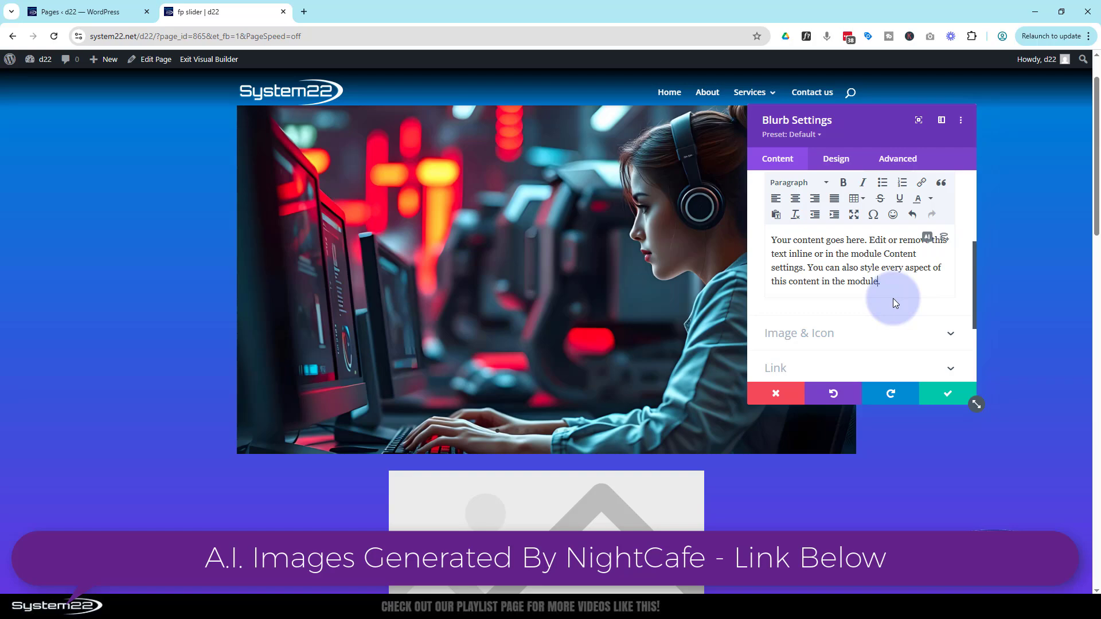
- Turn on Use Icon for the blurb and choose the atom icon
scroll(737, 312, "down", 3)
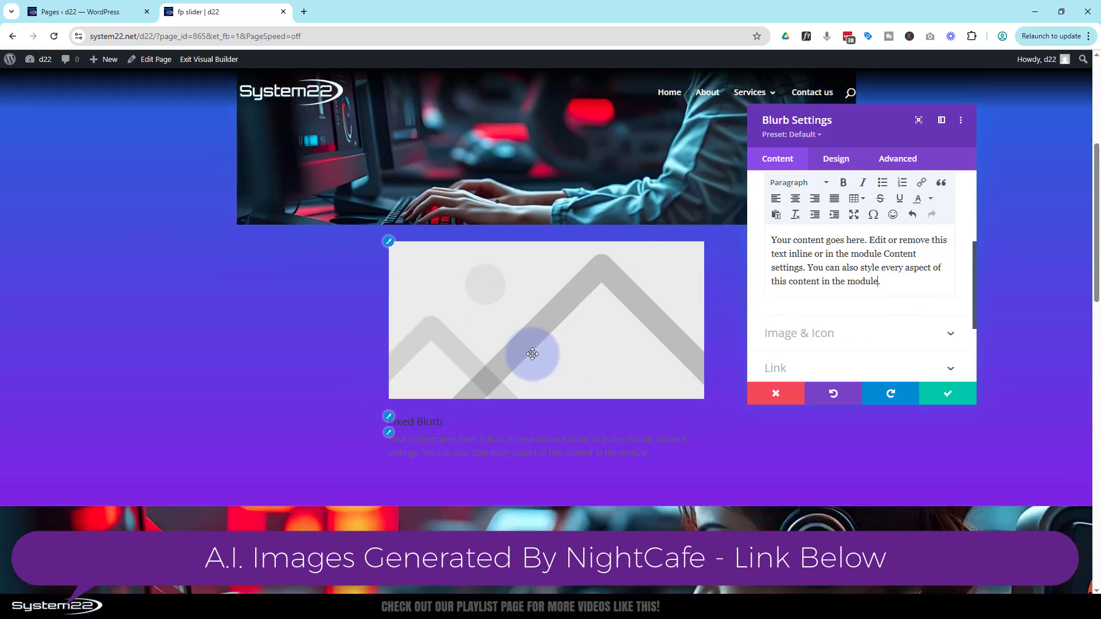
left_click(836, 337)
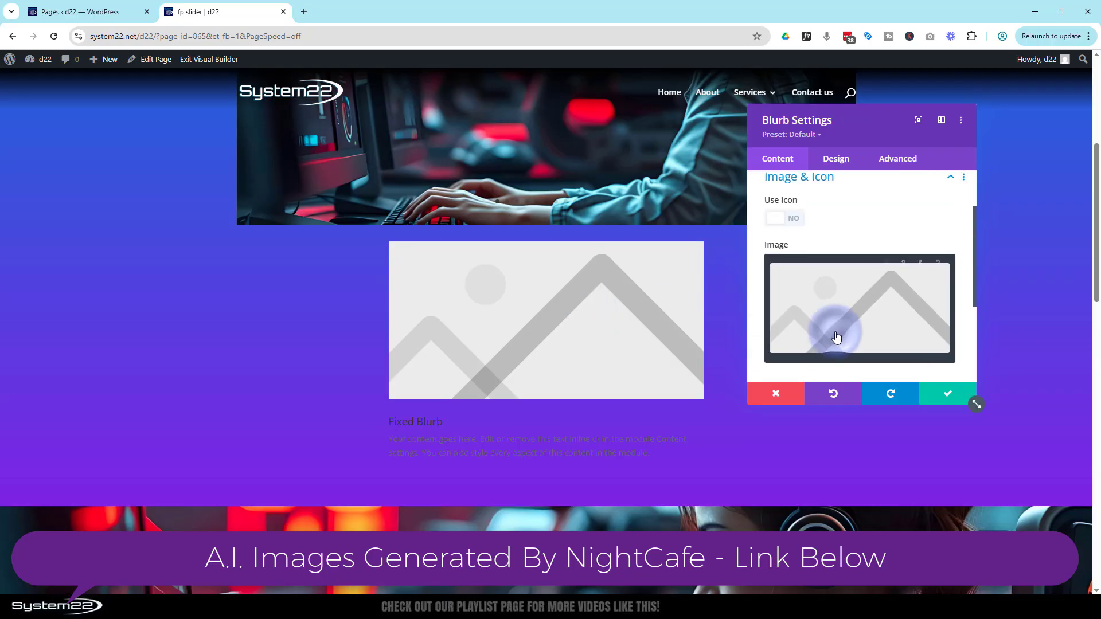
left_click(794, 230)
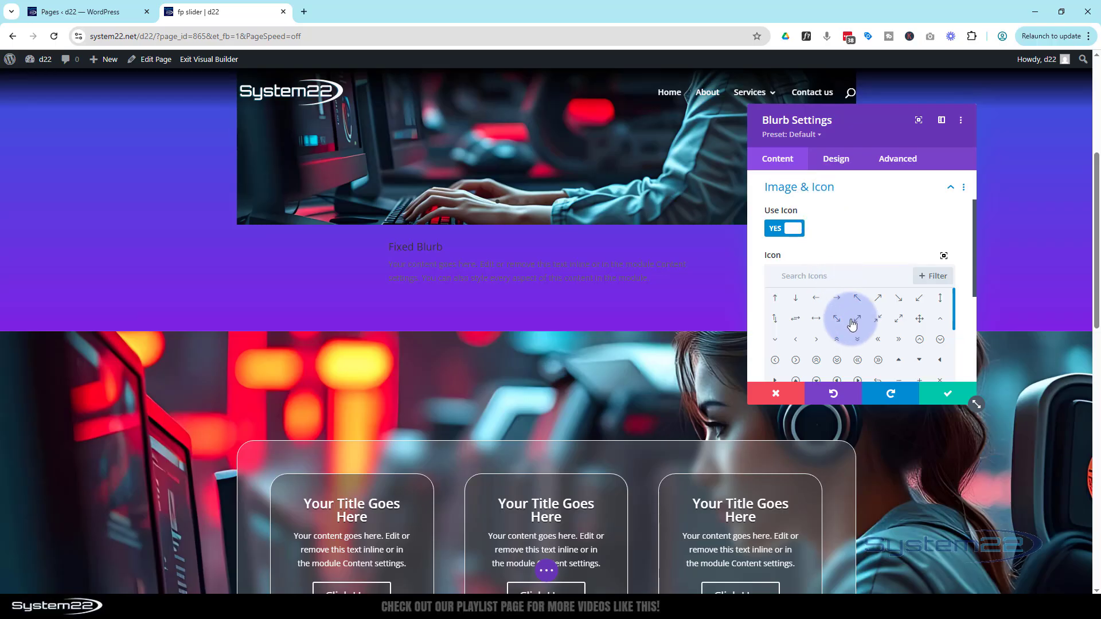
scroll(856, 324, "down", 5)
scroll(857, 323, "down", 5)
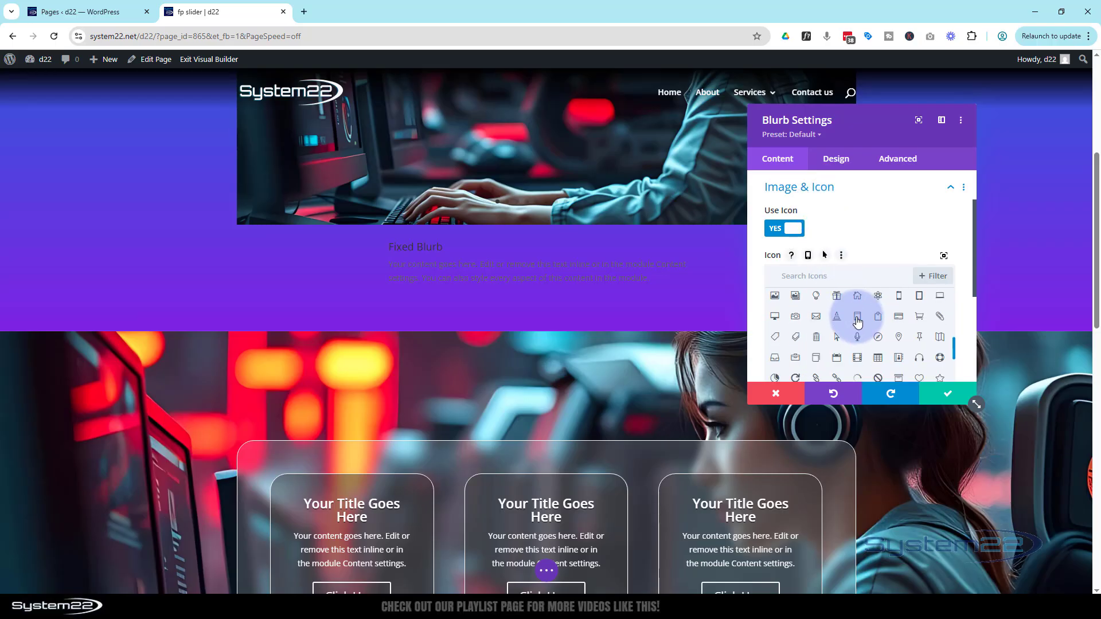
left_click(878, 297)
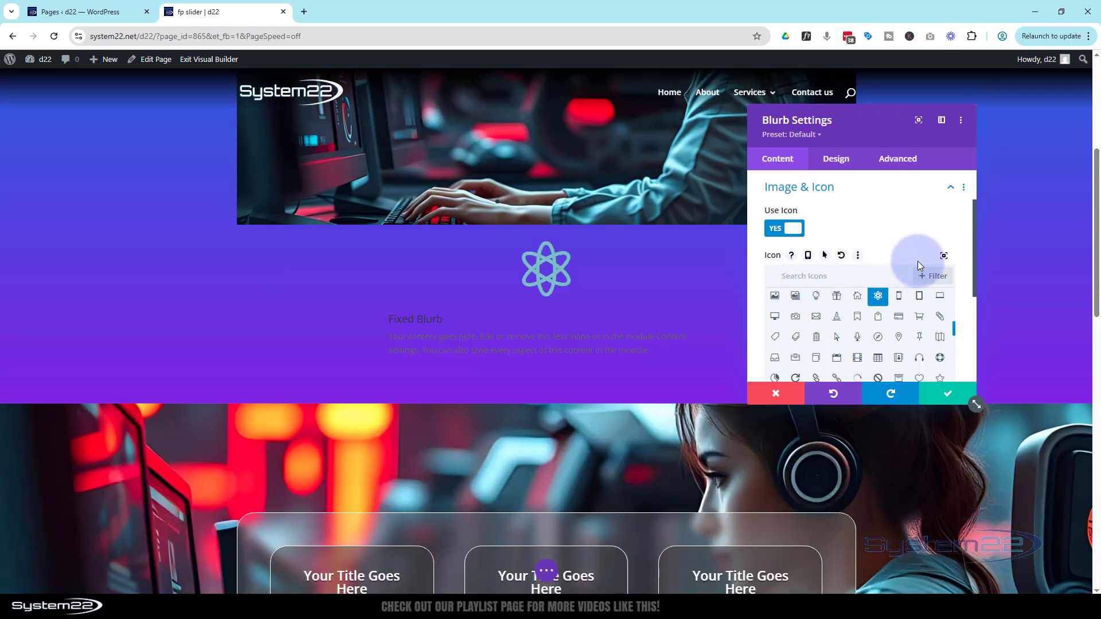
left_click(944, 257)
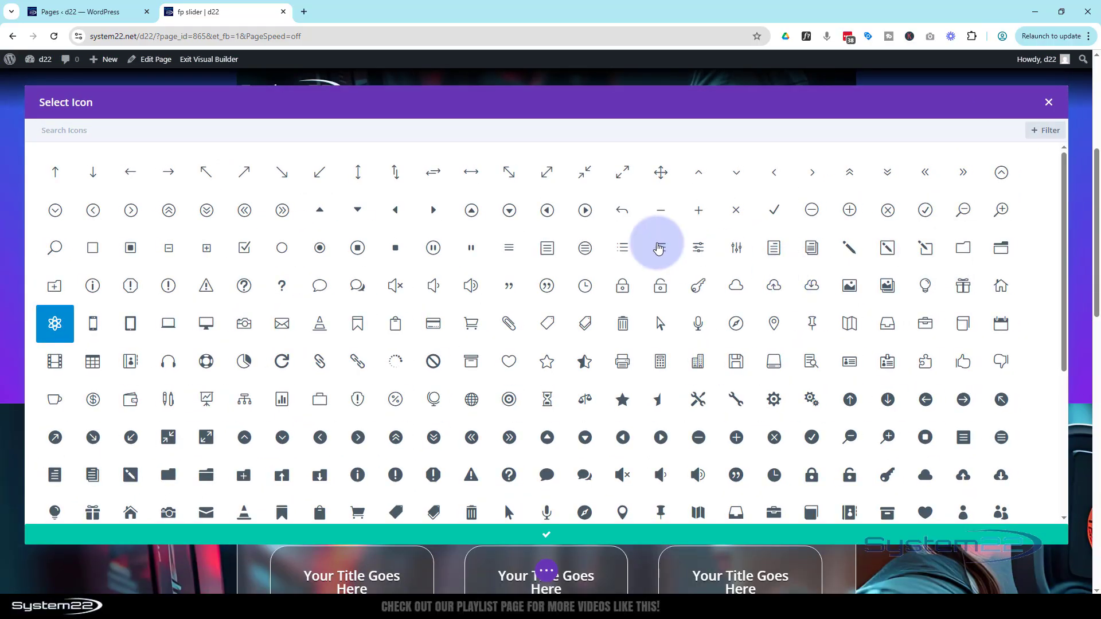
left_click(1048, 104)
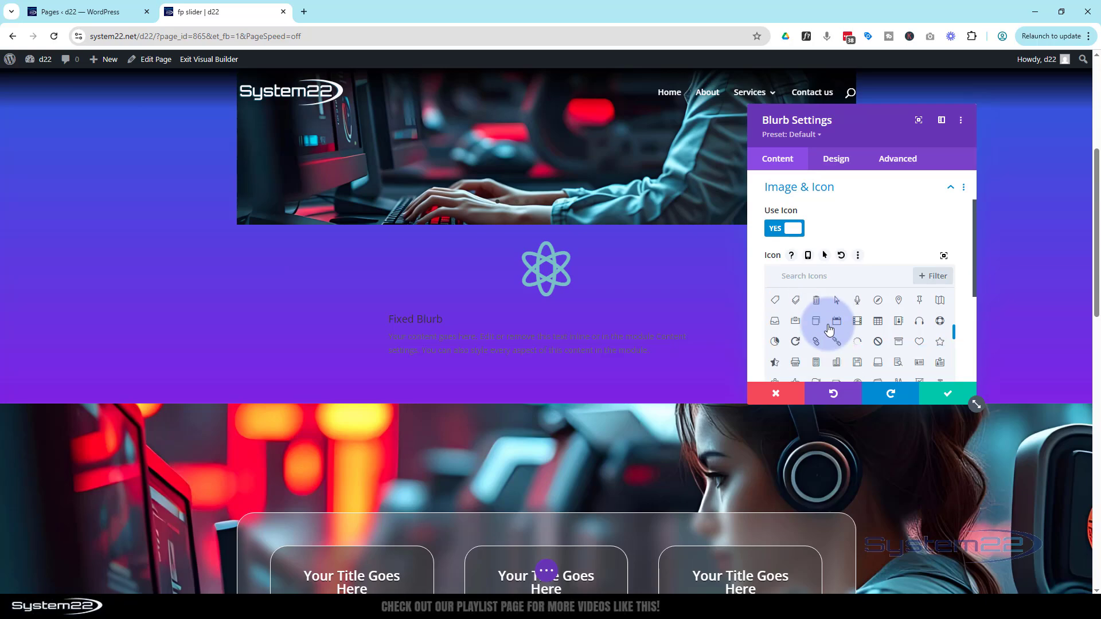
- Set the blurb's background color to blue #0c71c3
scroll(763, 331, "down", 3)
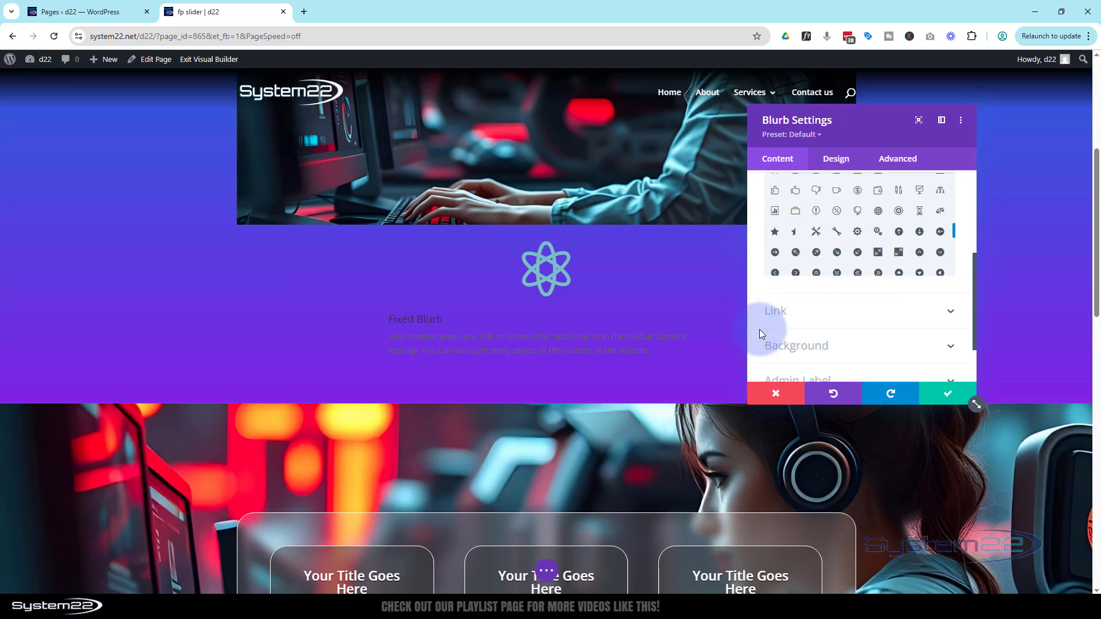
scroll(836, 304, "down", 1)
left_click(836, 294)
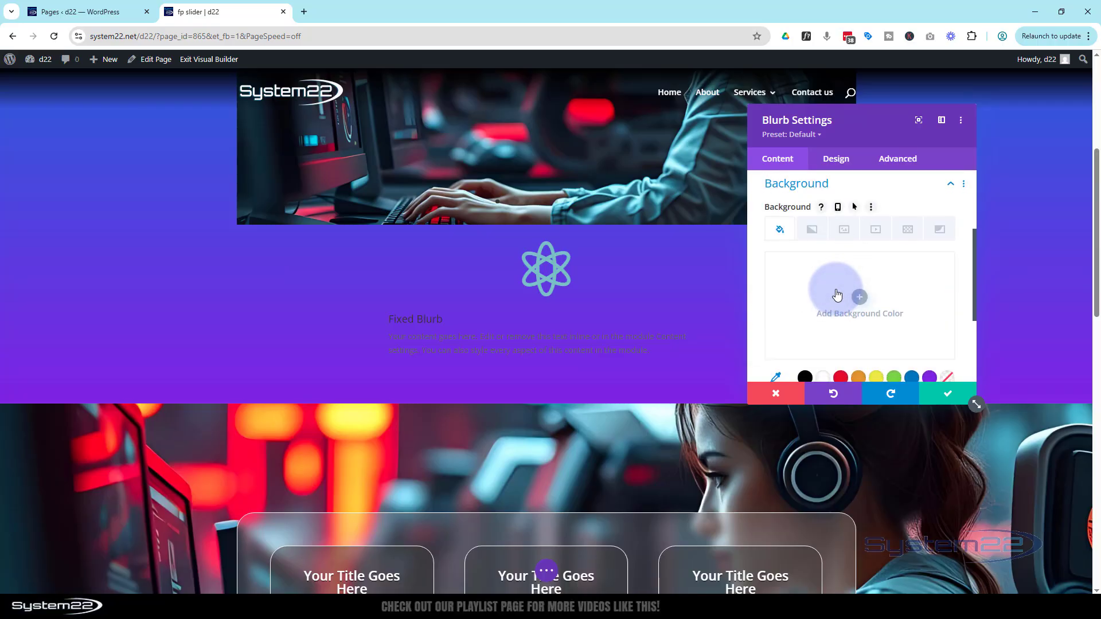
scroll(836, 294, "down", 2)
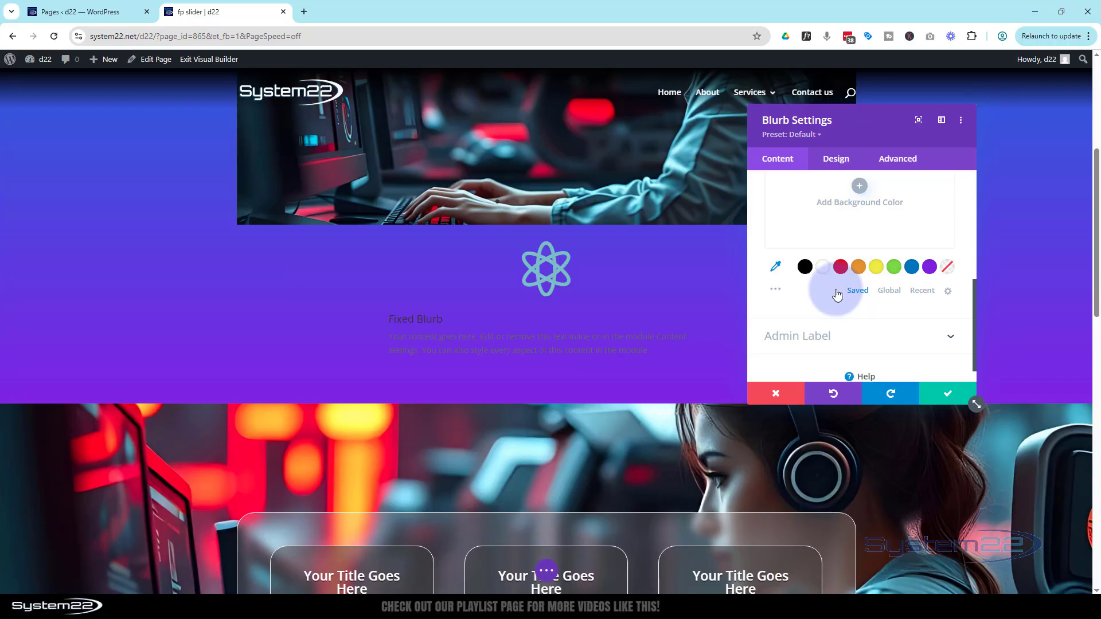
left_click(912, 270)
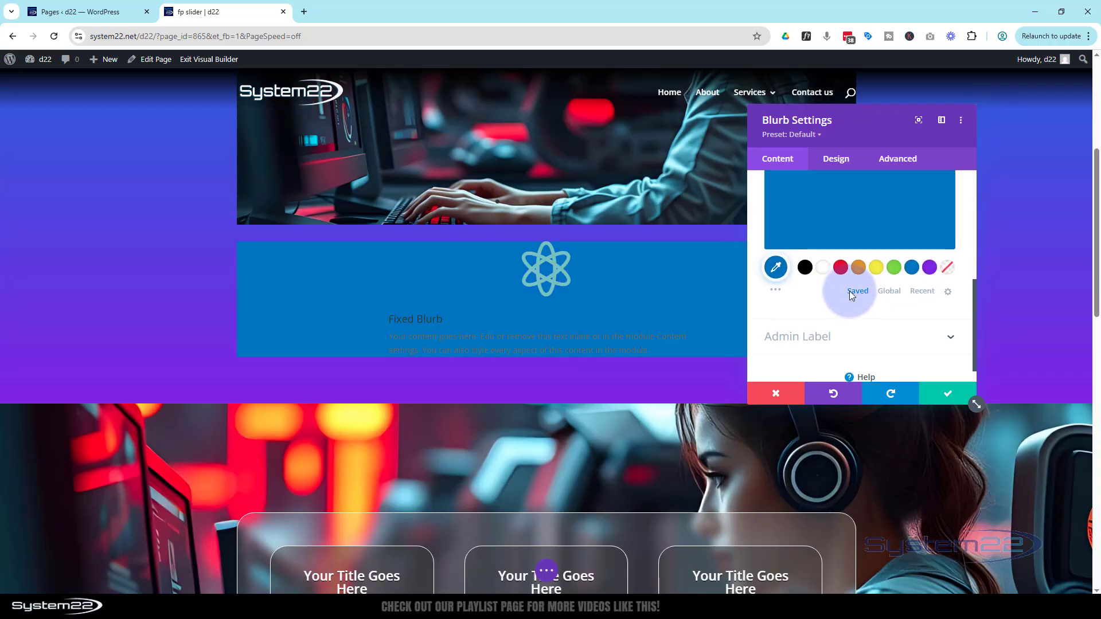
- Lower the background color's opacity to rgba(12,113,195,0.55)
scroll(849, 290, "up", 1)
left_click(941, 215)
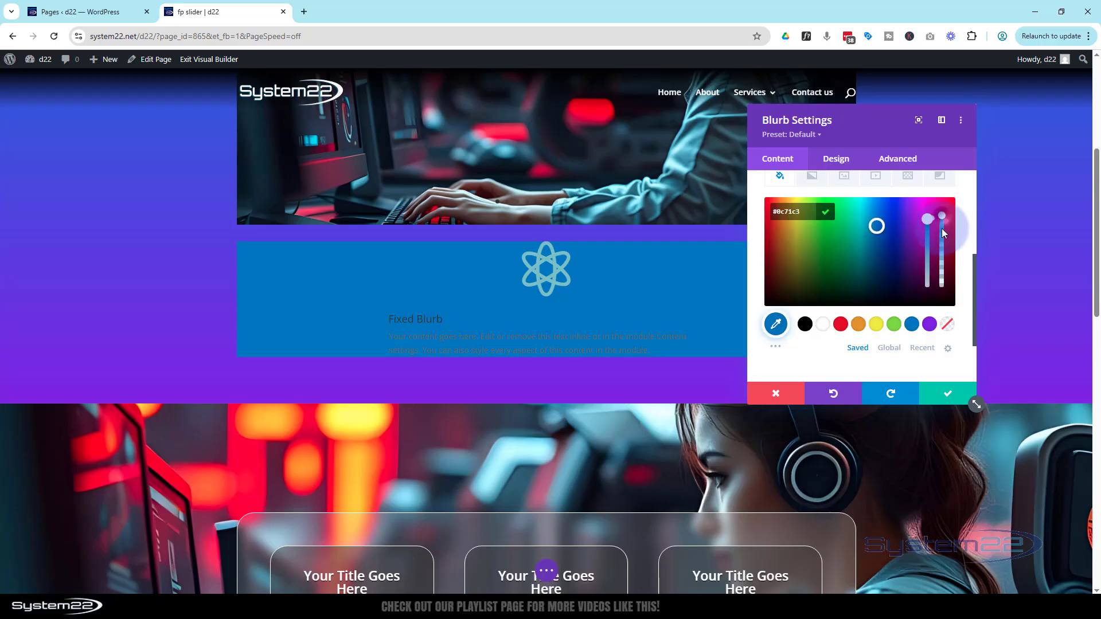
left_click(941, 245)
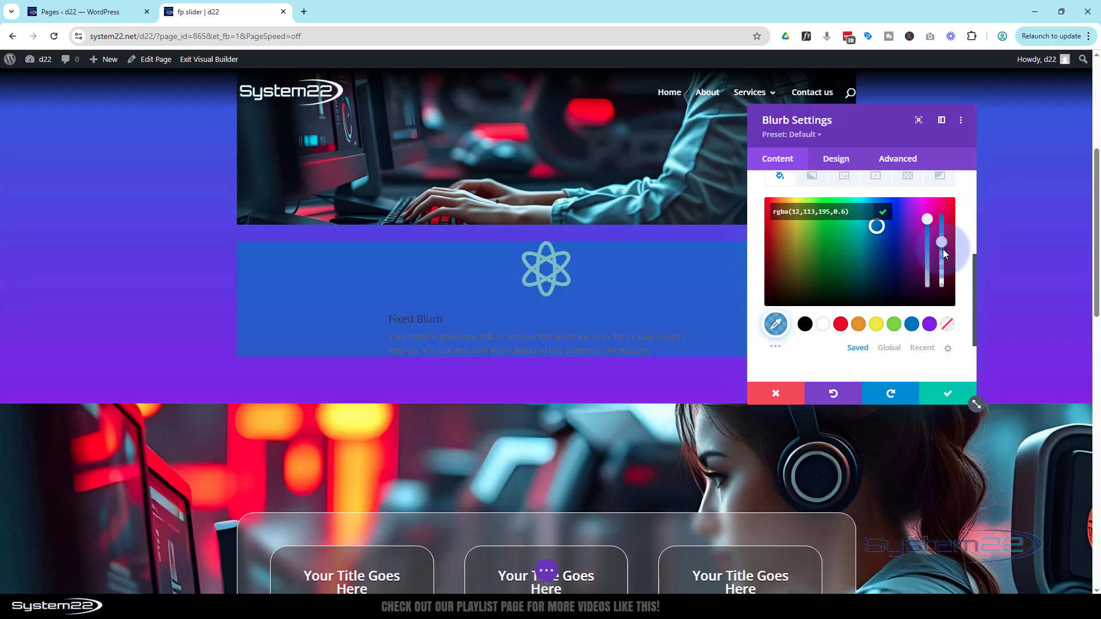
left_click(944, 254)
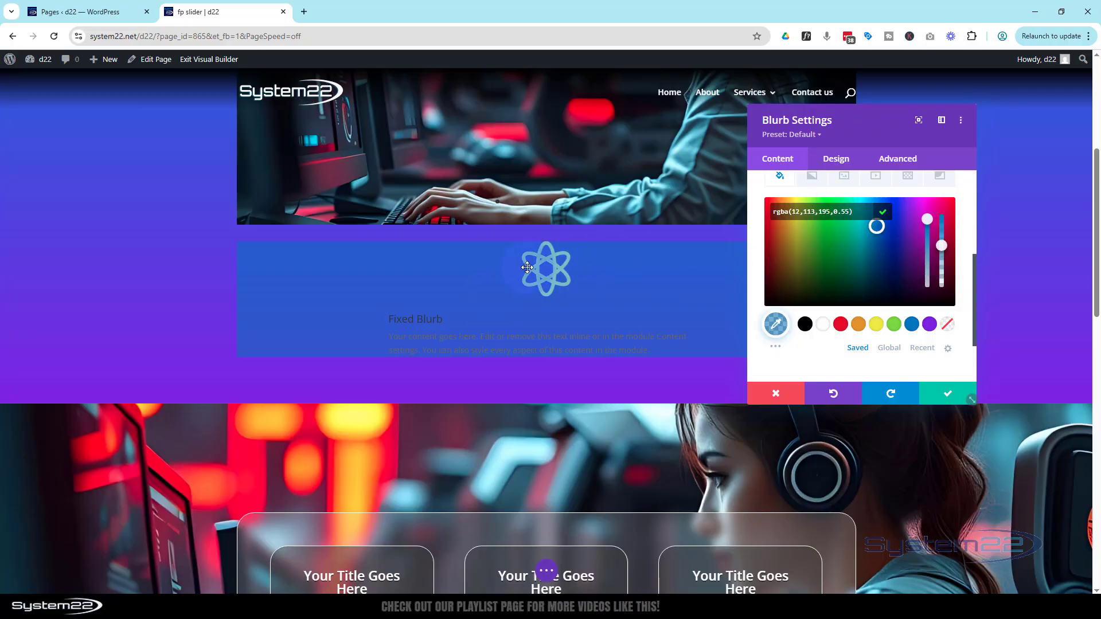
- Set the blurb's Text Color to Light in the Design settings
left_click(836, 163)
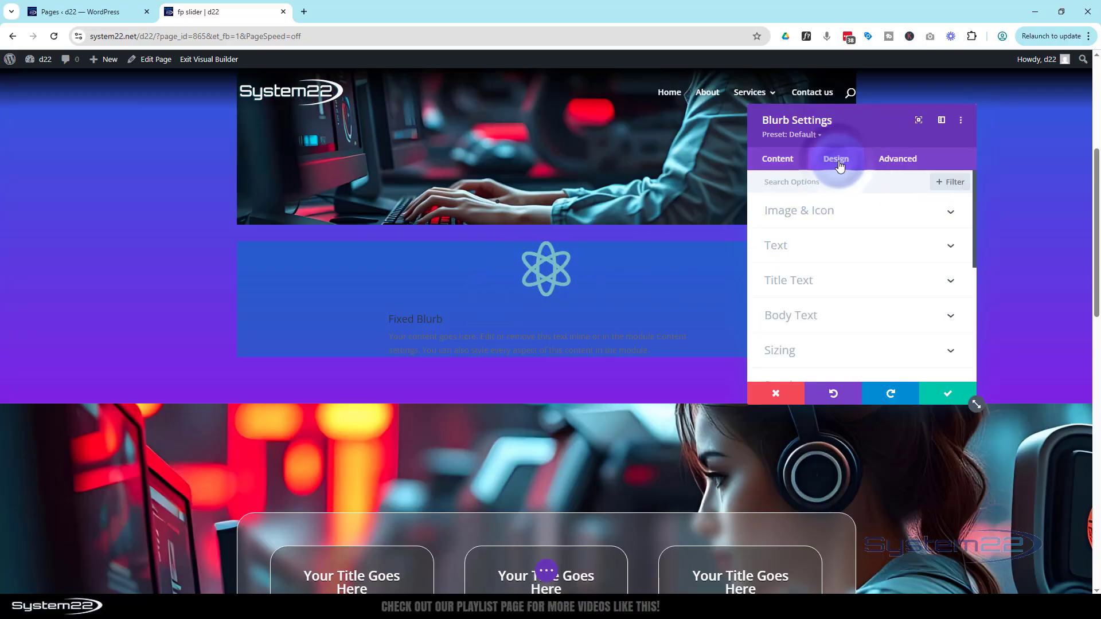
left_click(853, 244)
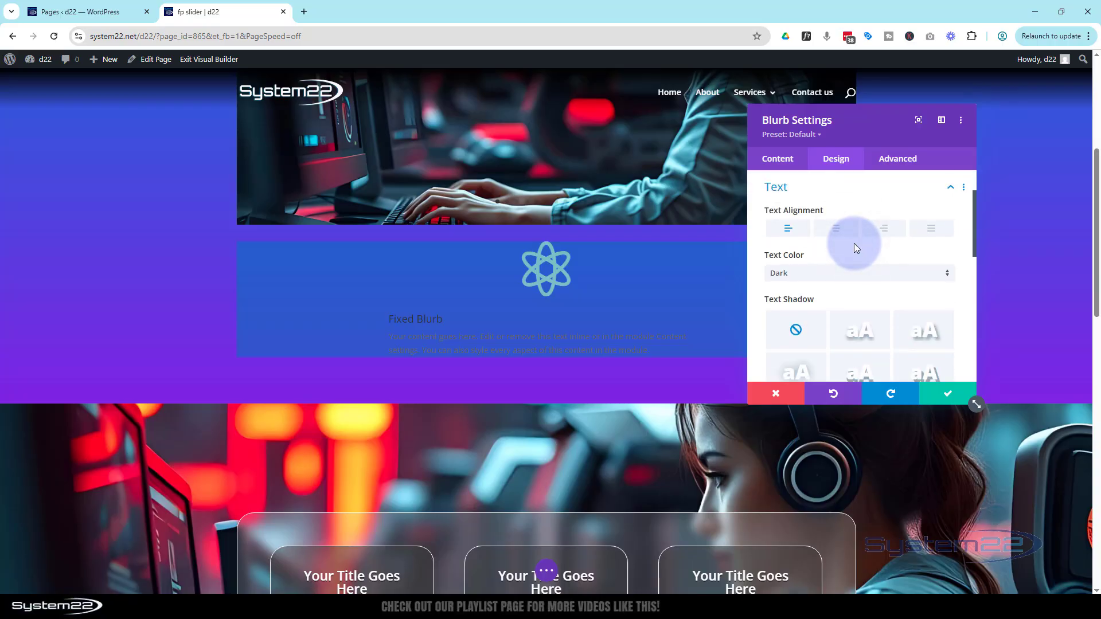
left_click(849, 274)
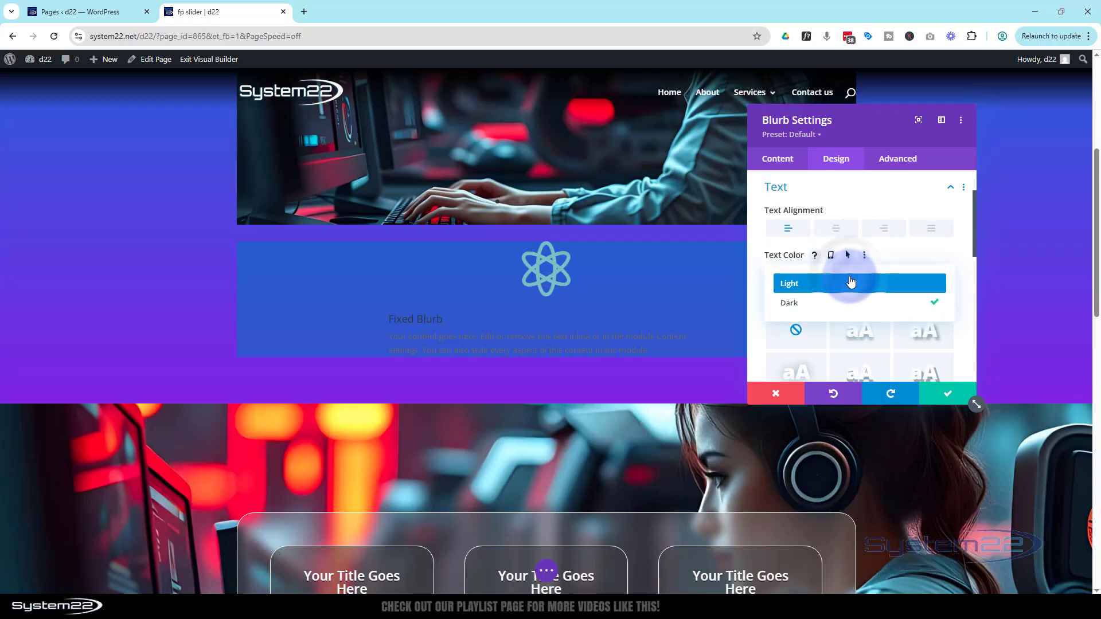
left_click(852, 283)
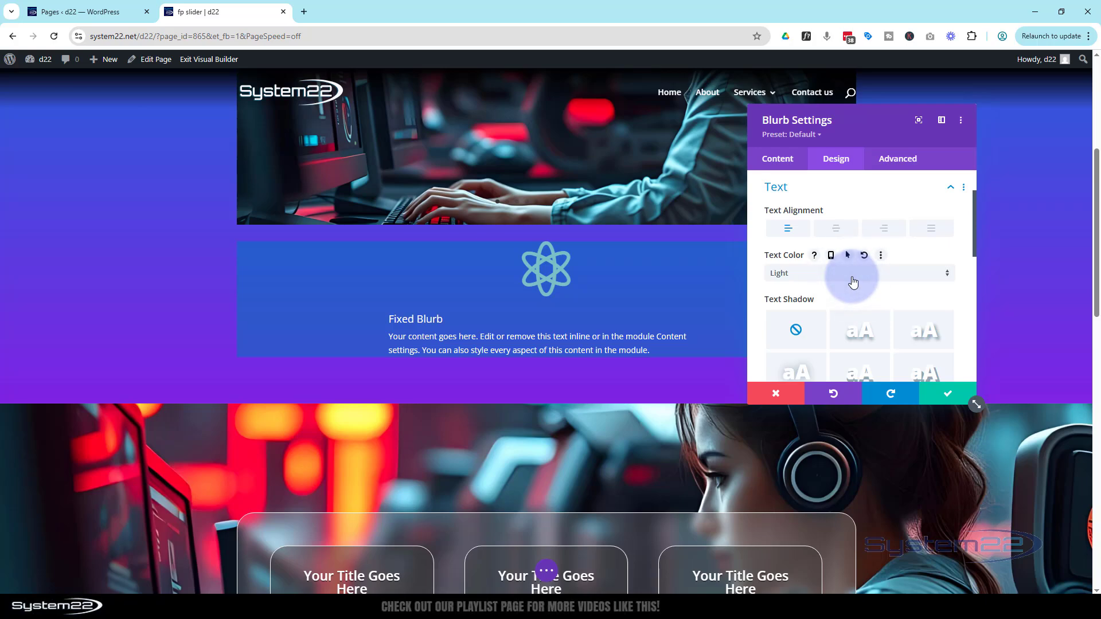
- Set the blurb's icon color to white
scroll(843, 266, "up", 1)
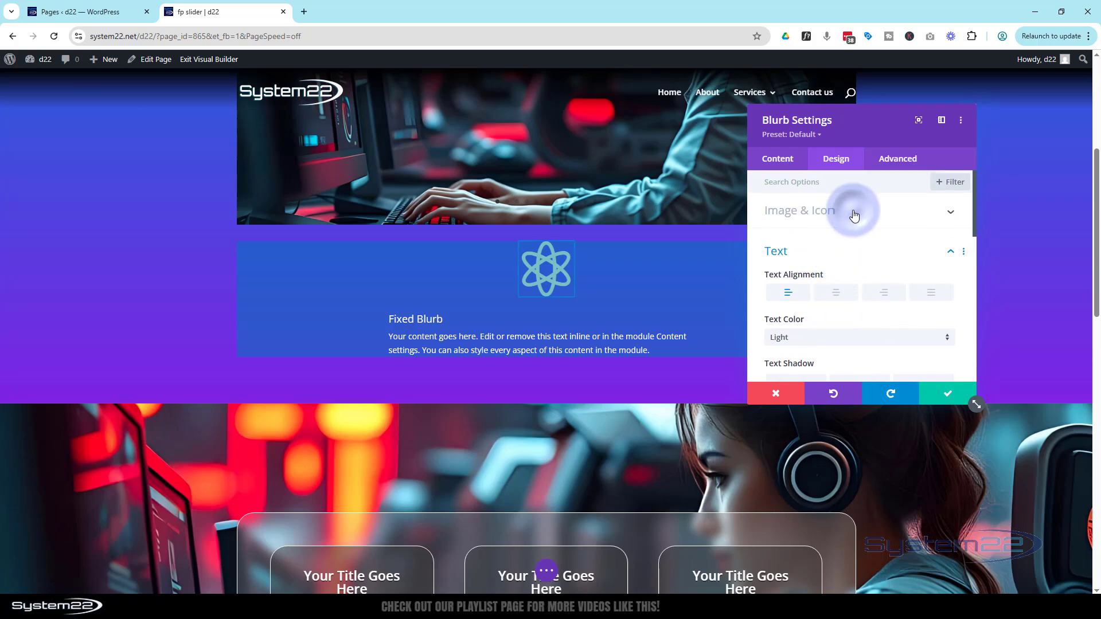
left_click(854, 215)
left_click(823, 259)
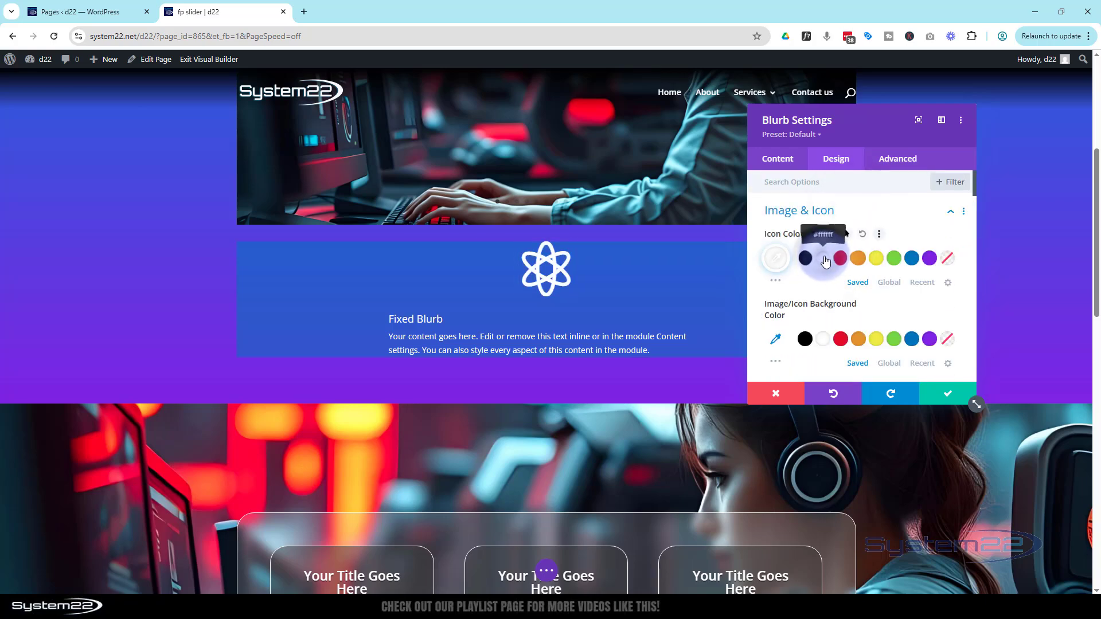
- Set the icon width to 60px and align the icon to the left
scroll(848, 264, "down", 2)
left_click(917, 333)
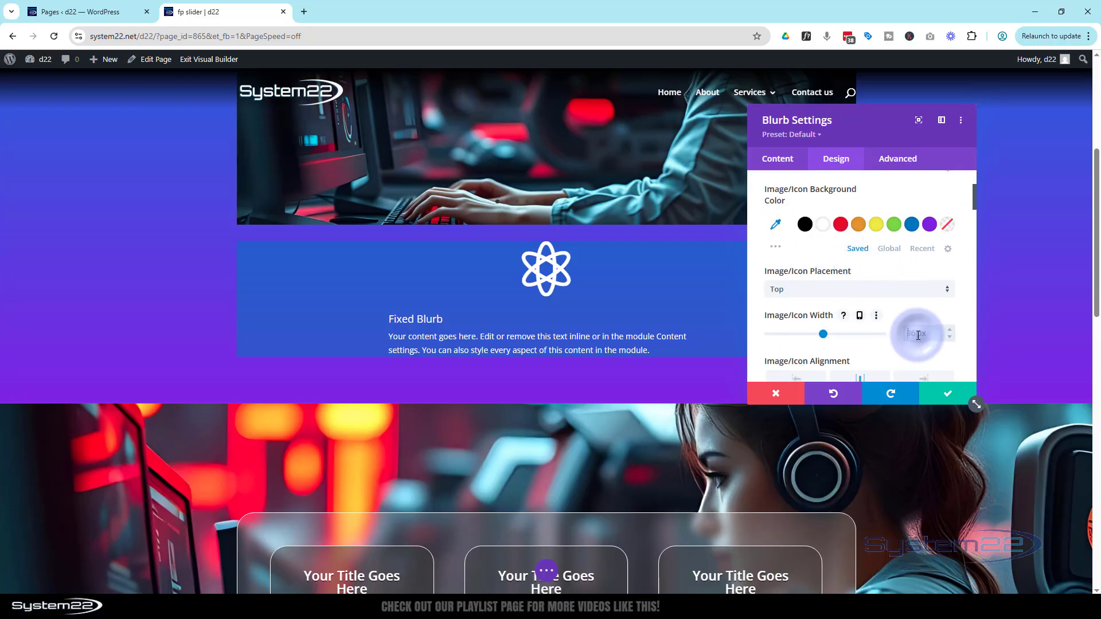
double_click(918, 336)
scroll(918, 335, "down", 1)
left_click(796, 323)
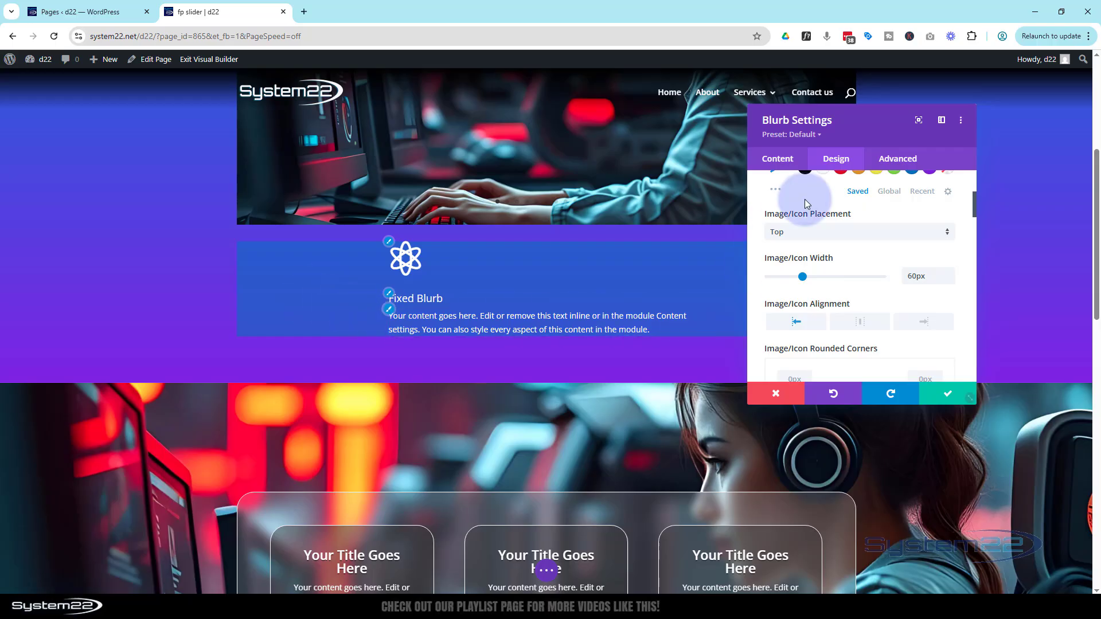
- Set the blurb's Content Width to 100% in the Sizing settings
scroll(830, 244, "up", 2)
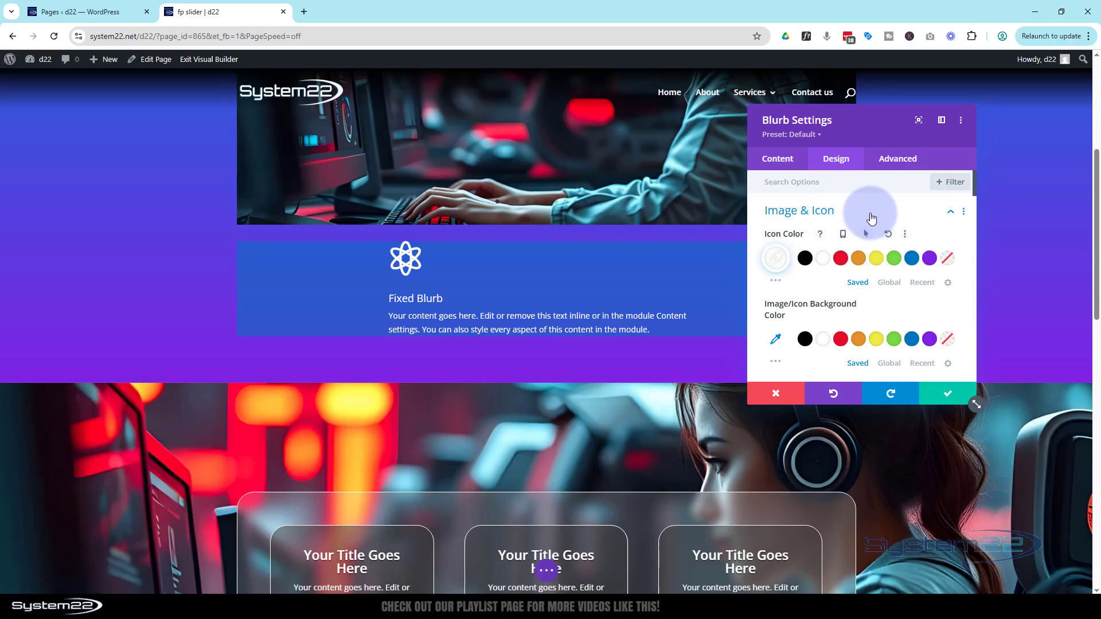
left_click(871, 216)
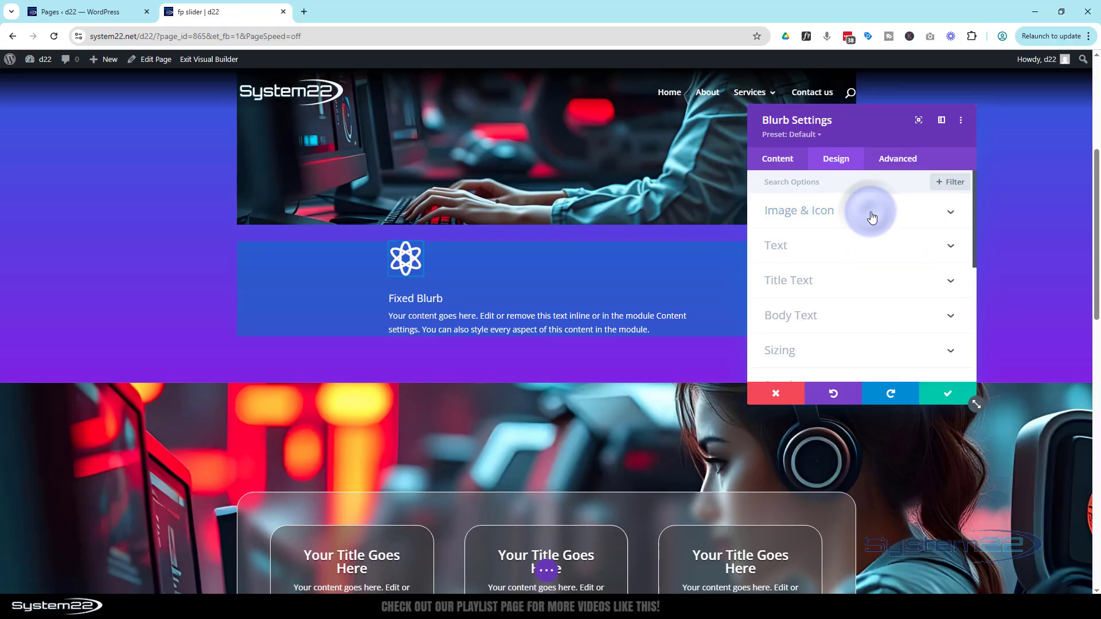
left_click(851, 356)
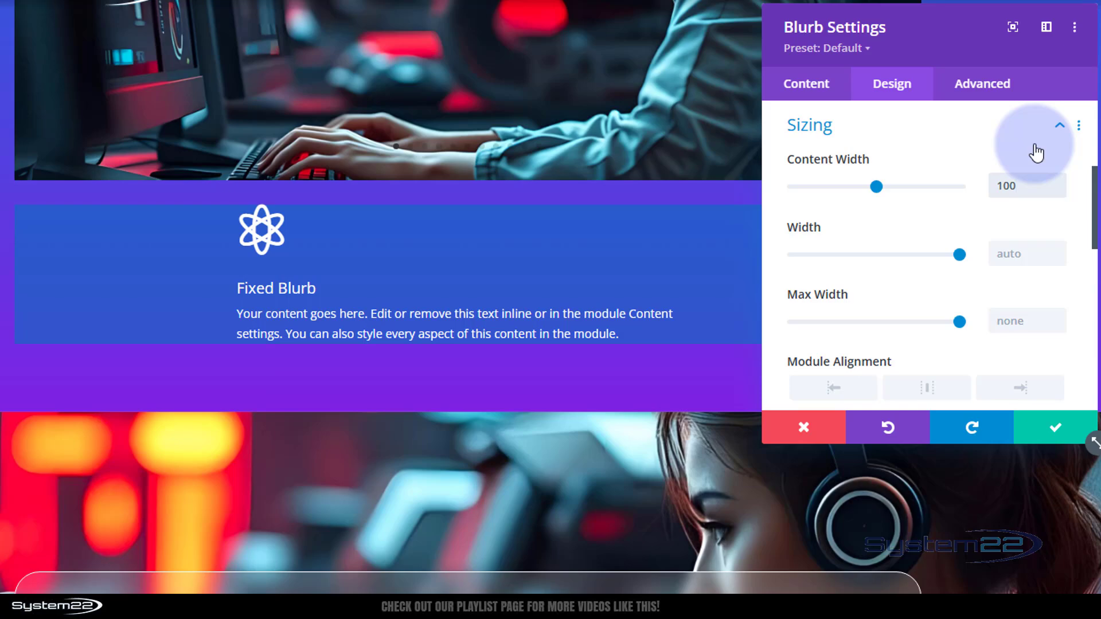
type("%")
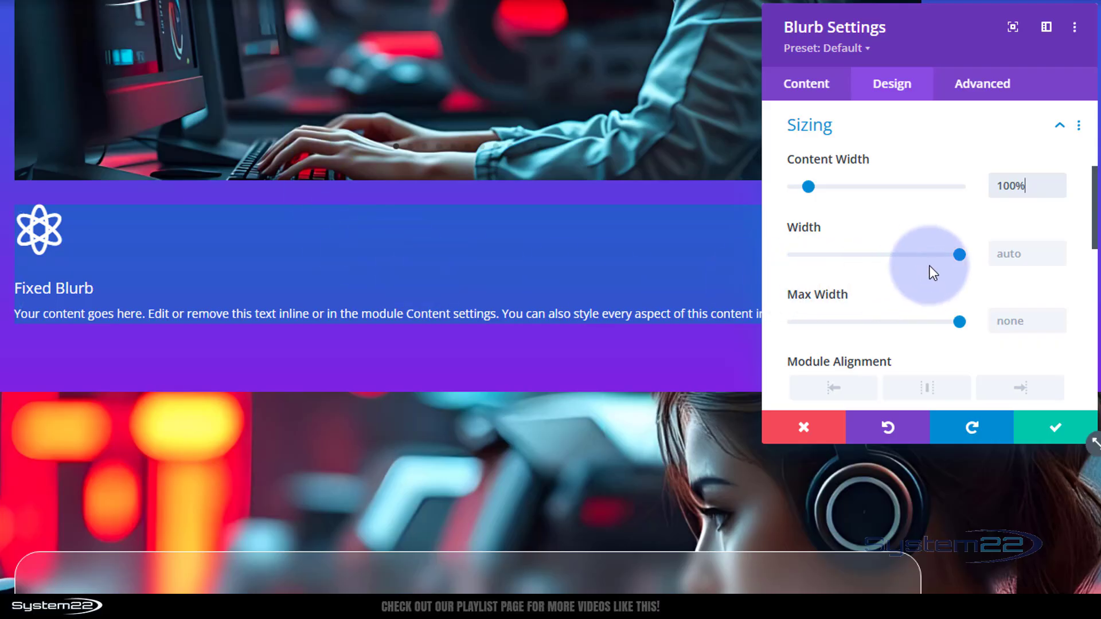
- Set the blurb's Width to 50% in the Sizing settings
type("50%")
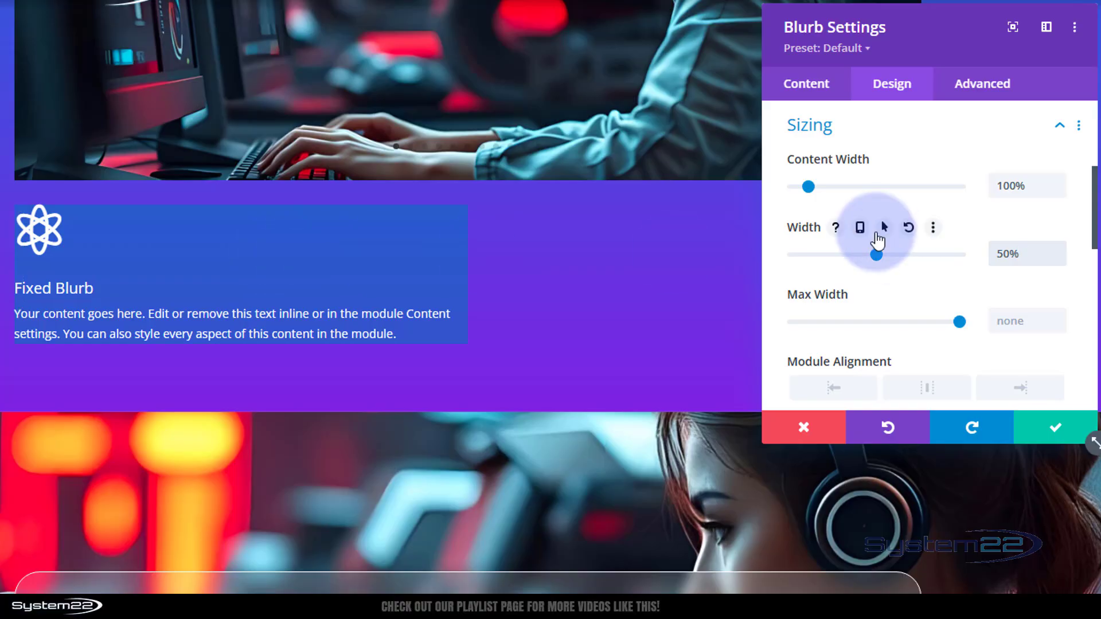
left_click(879, 138)
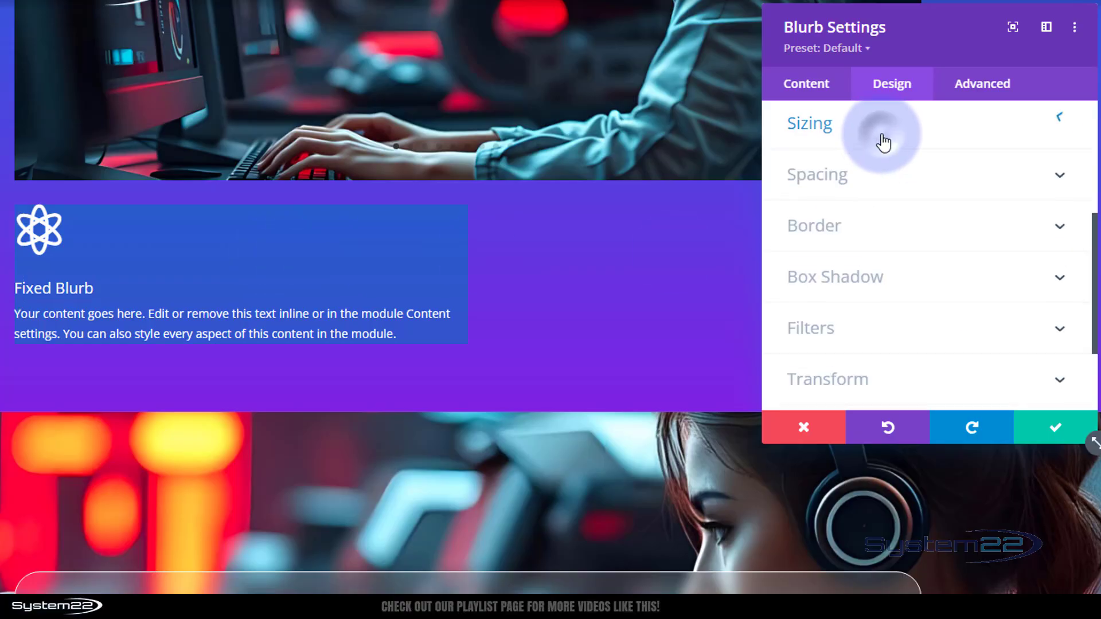
- Set the blurb's linked top and bottom padding to 50px
left_click(877, 175)
left_click(818, 275)
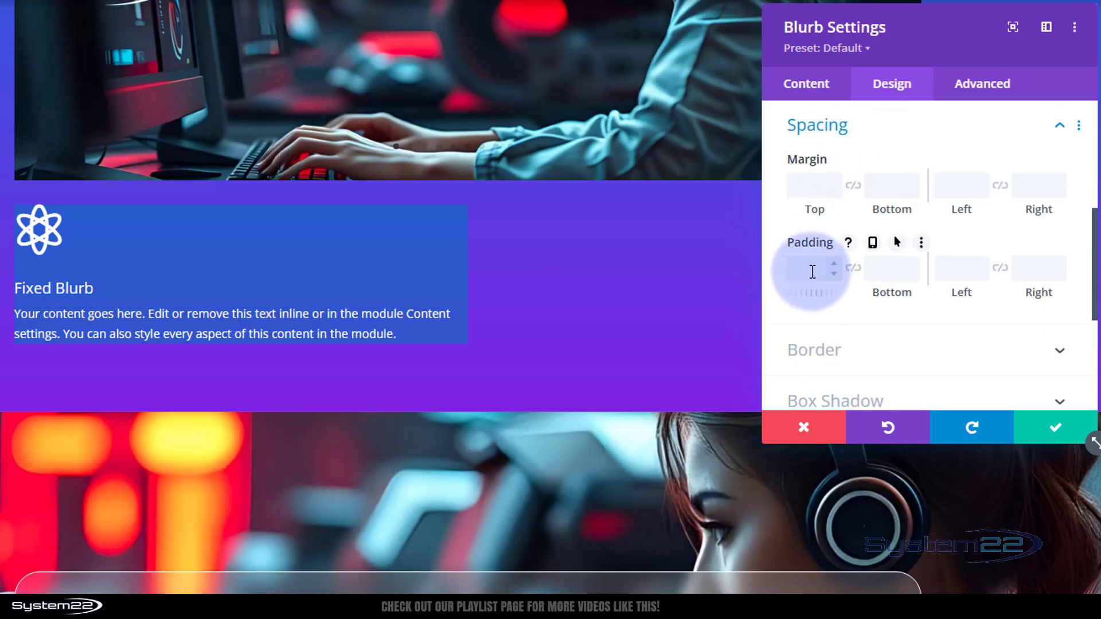
type("50")
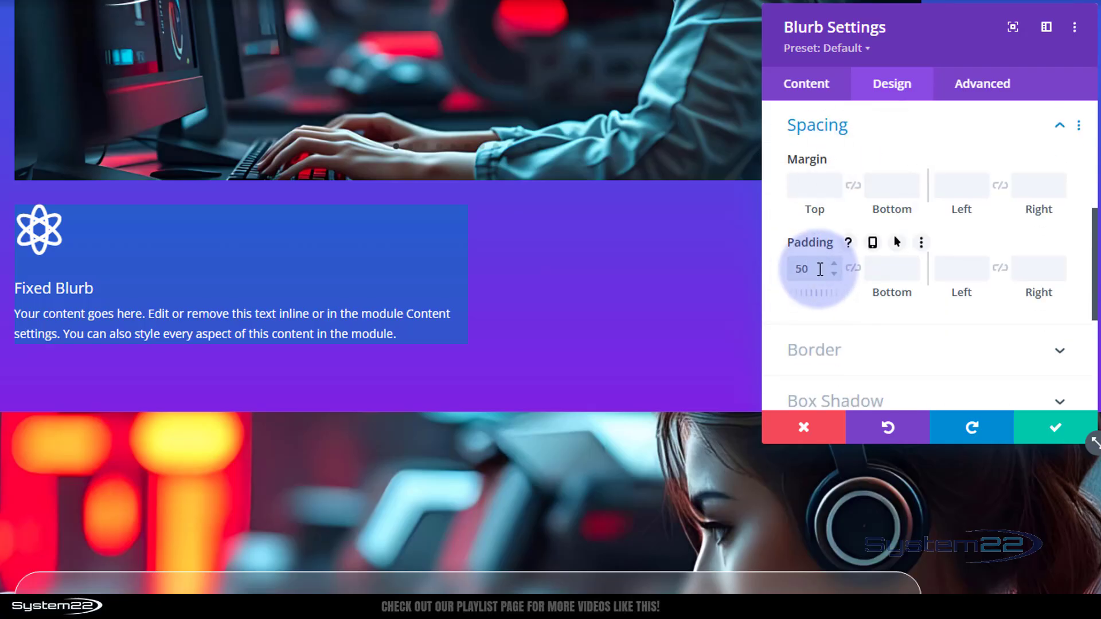
left_click(853, 268)
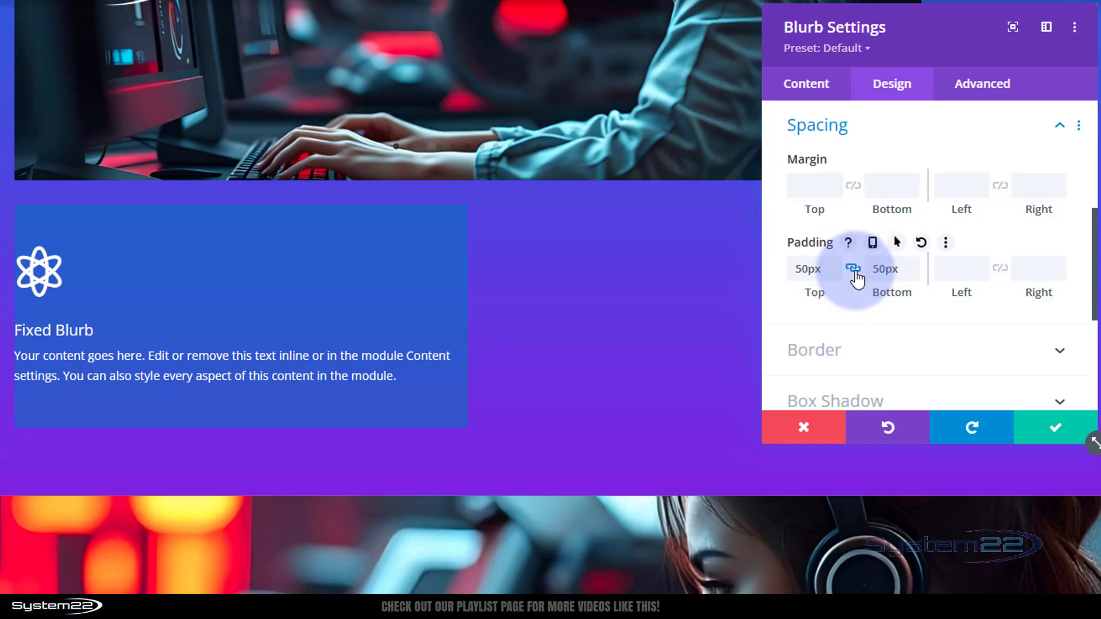
scroll(499, 160, "up", 5)
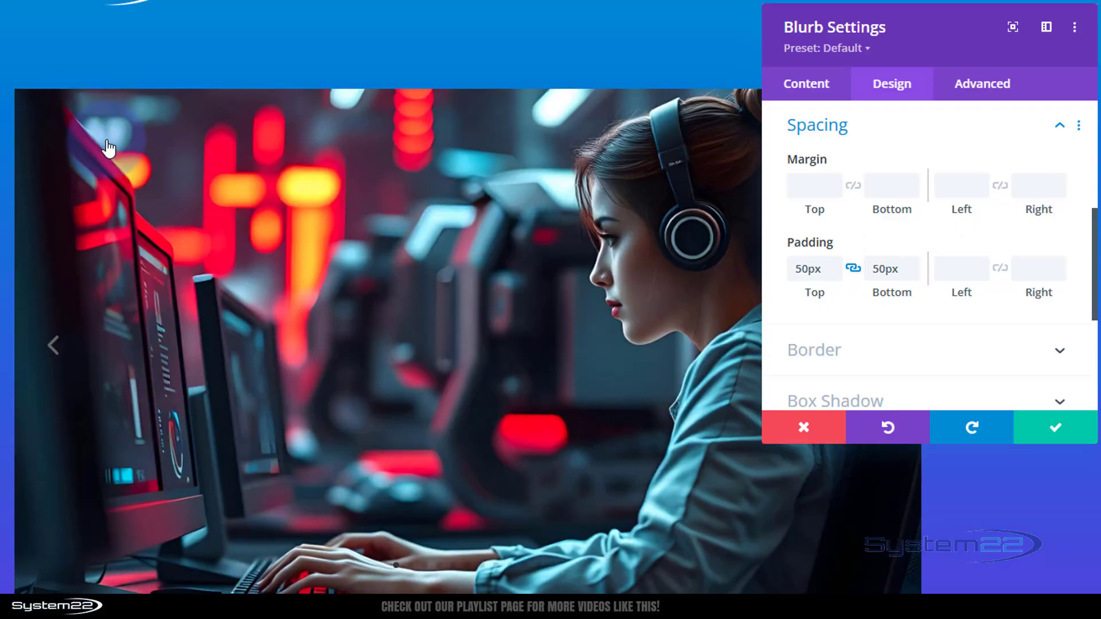
scroll(378, 340, "down", 2)
scroll(379, 339, "down", 5)
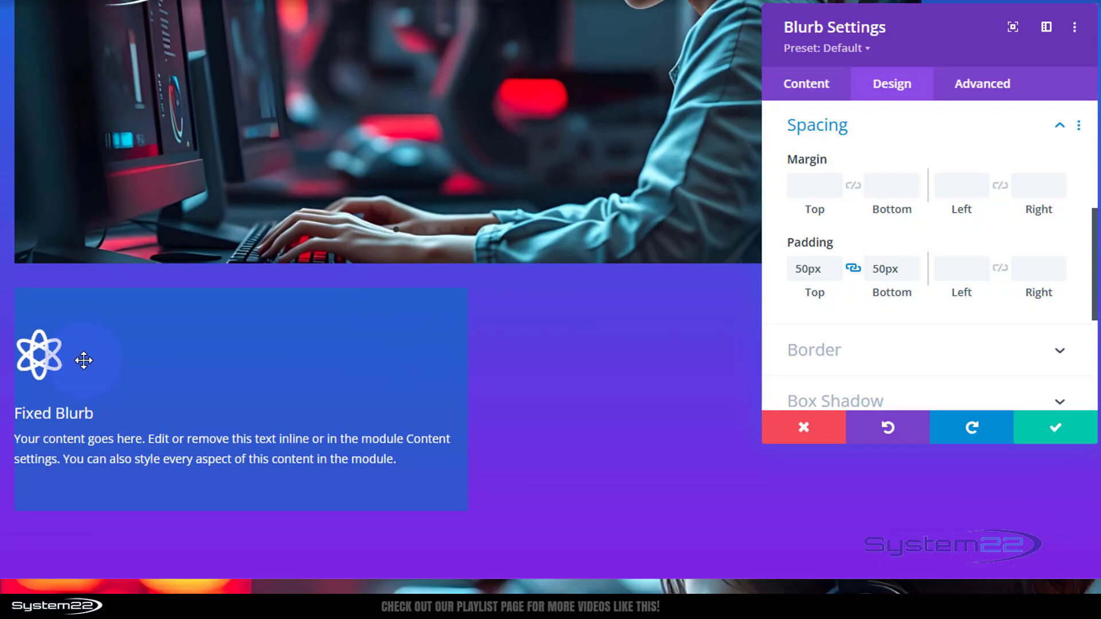
- Set the blurb's left padding to 50px and right padding to 150px
left_click(957, 274)
type("50px")
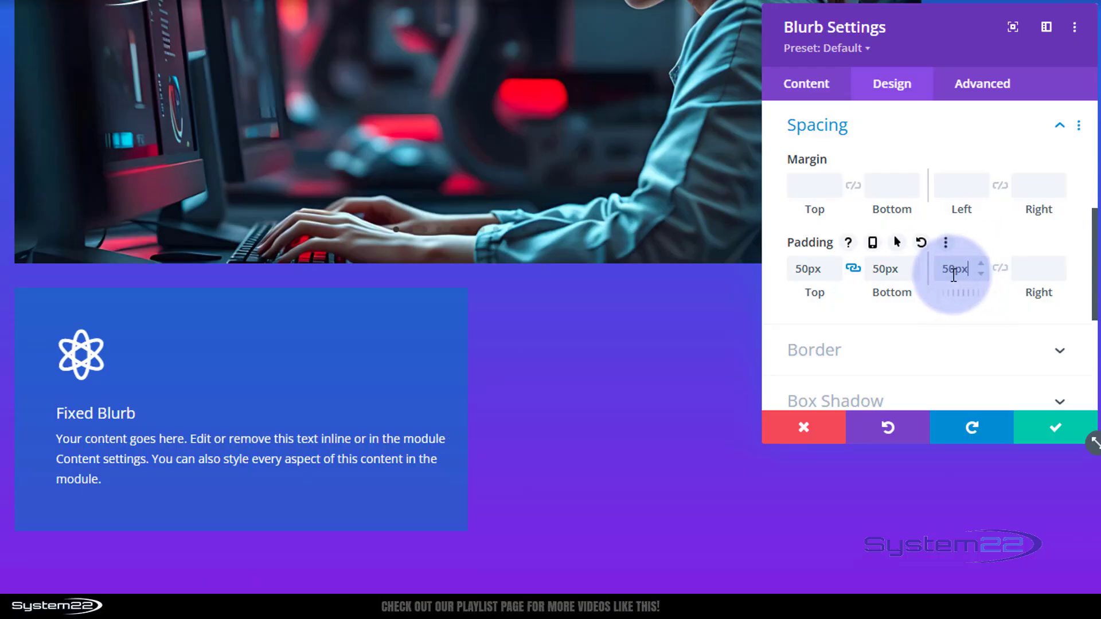
left_click(900, 280)
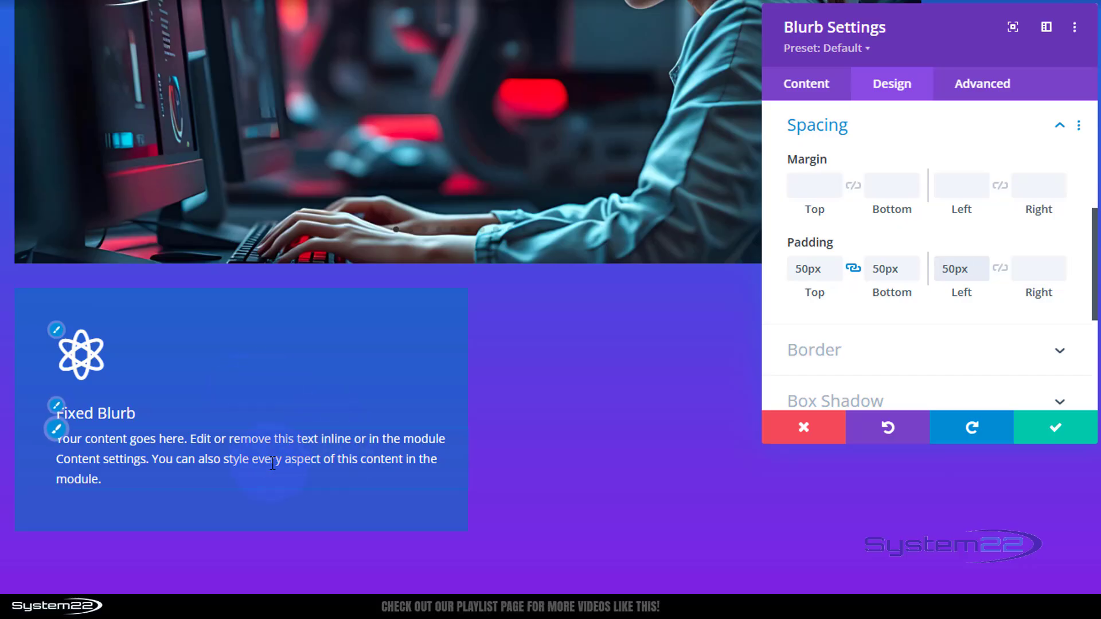
left_click(911, 290)
left_click(1024, 268)
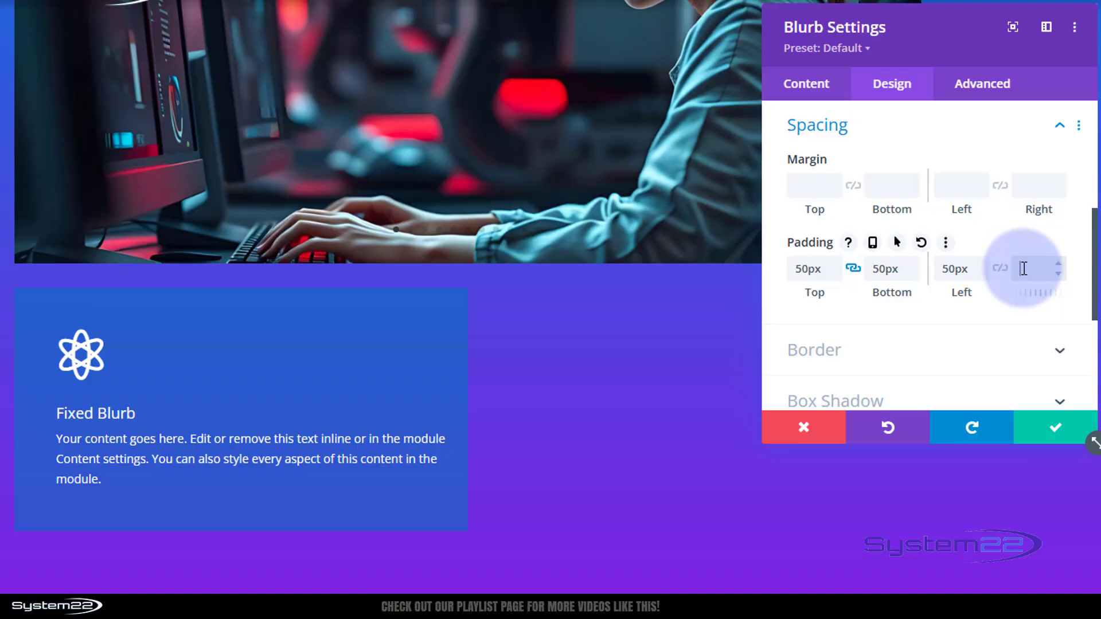
type("50px")
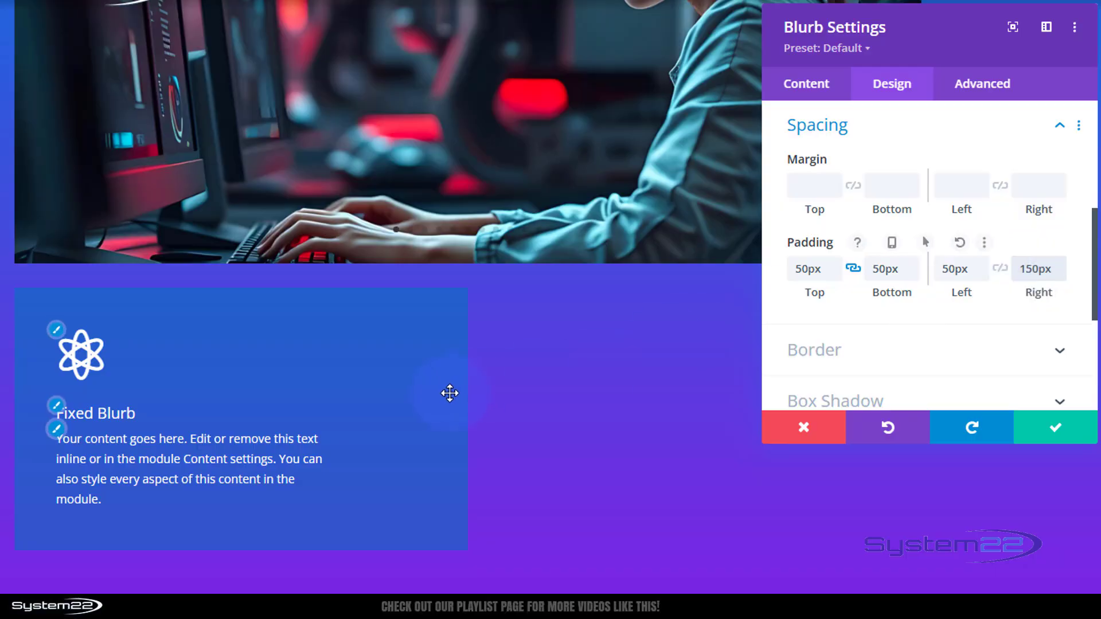
- Set the blurb's Position to Absolute, anchored at the top-left location over the slider
scroll(575, 322, "up", 5)
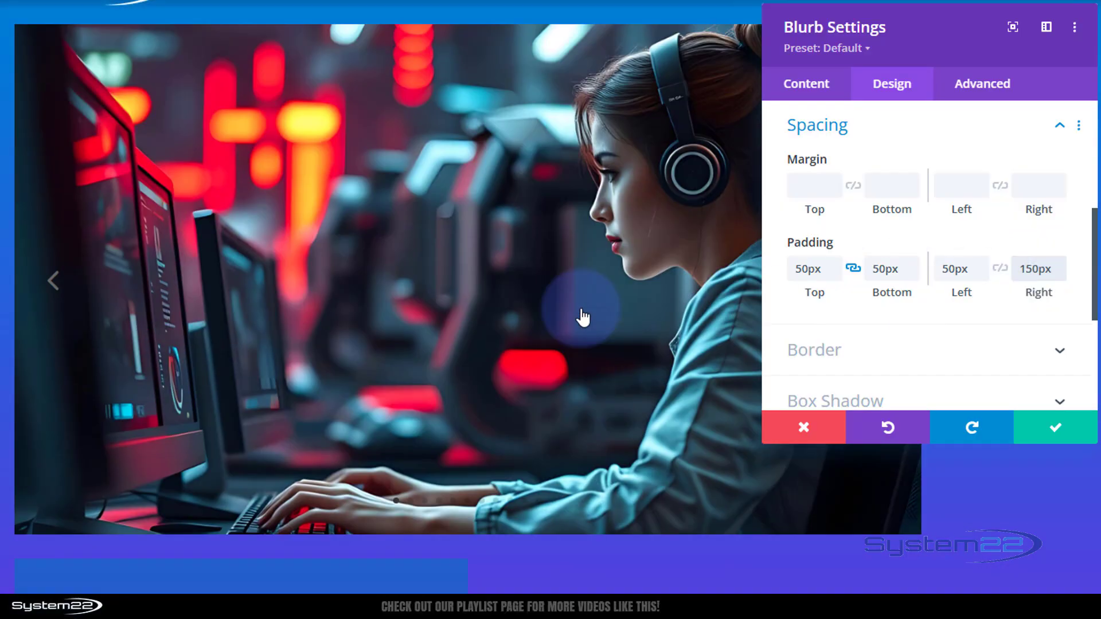
scroll(432, 256, "down", 3)
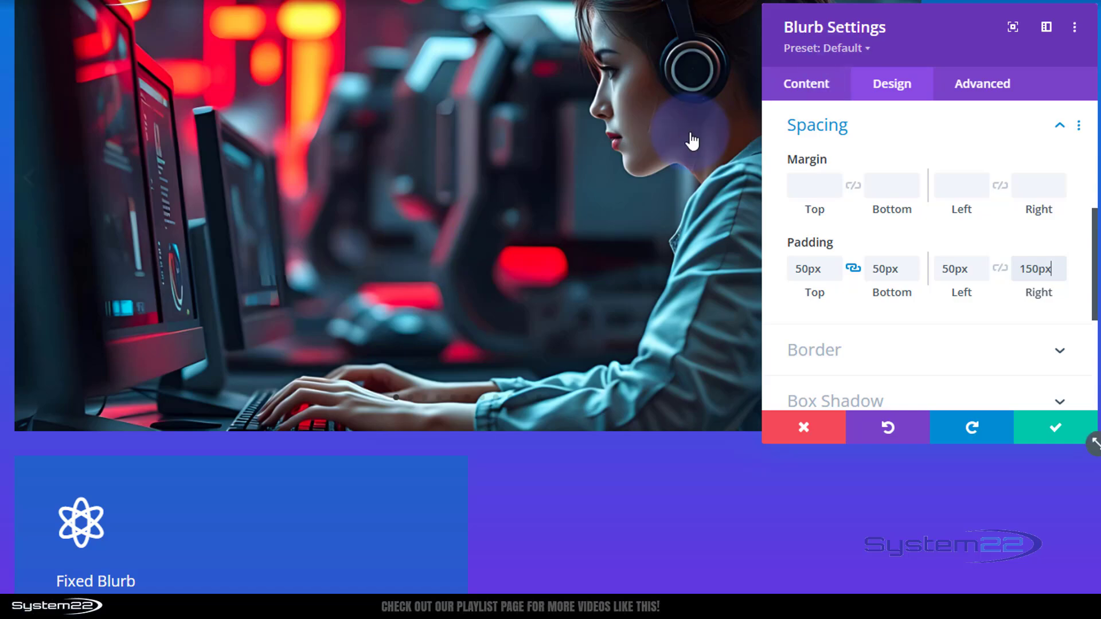
scroll(693, 139, "down", 3)
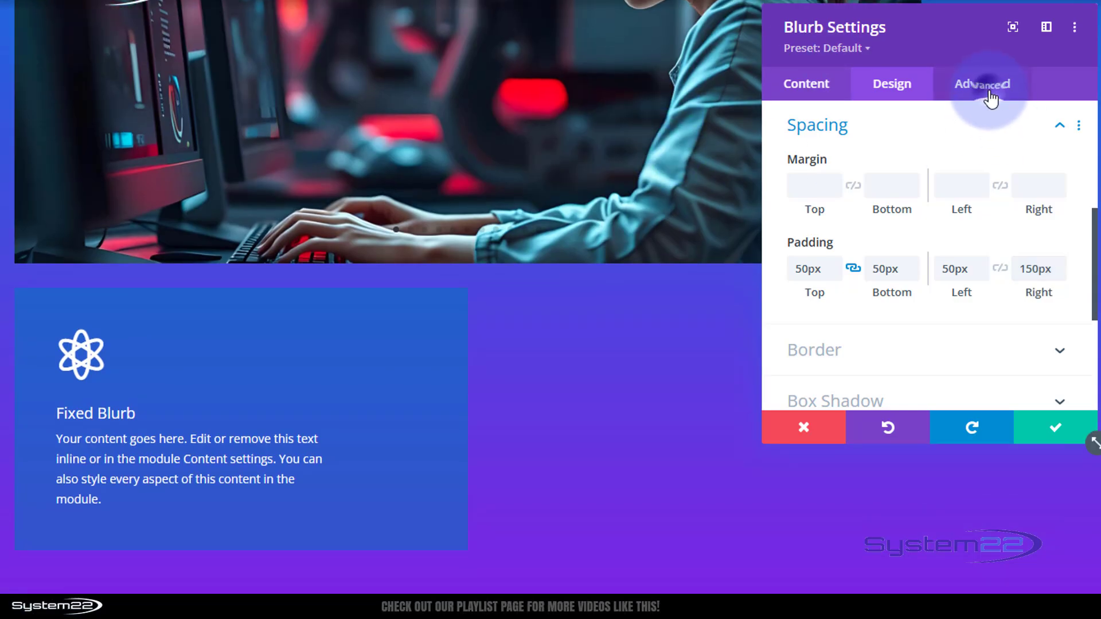
left_click(989, 92)
scroll(999, 216, "down", 3)
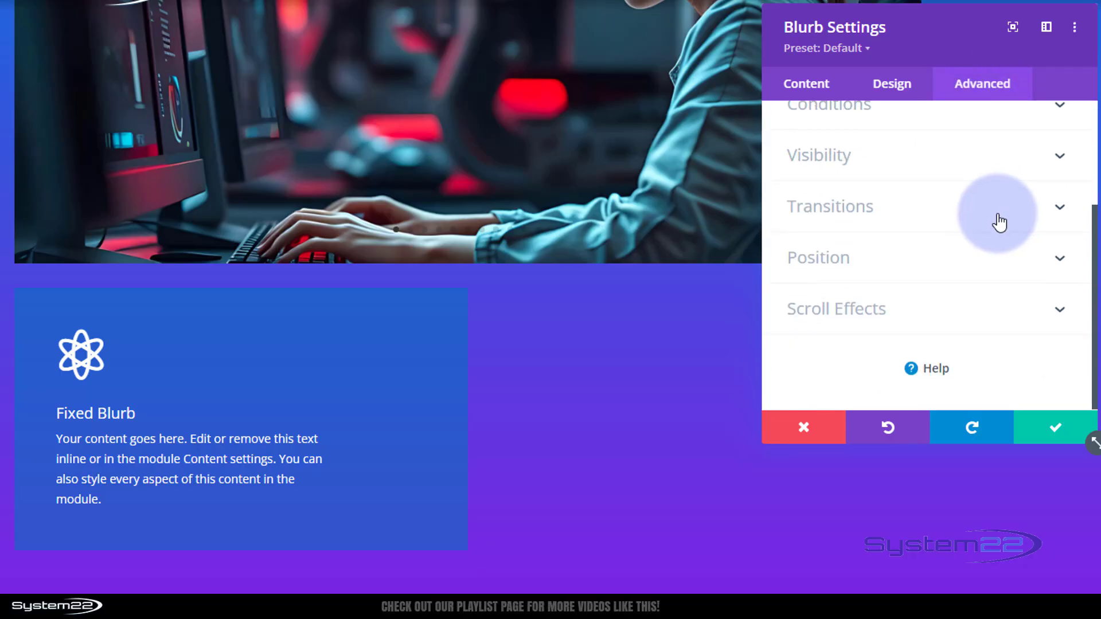
left_click(914, 260)
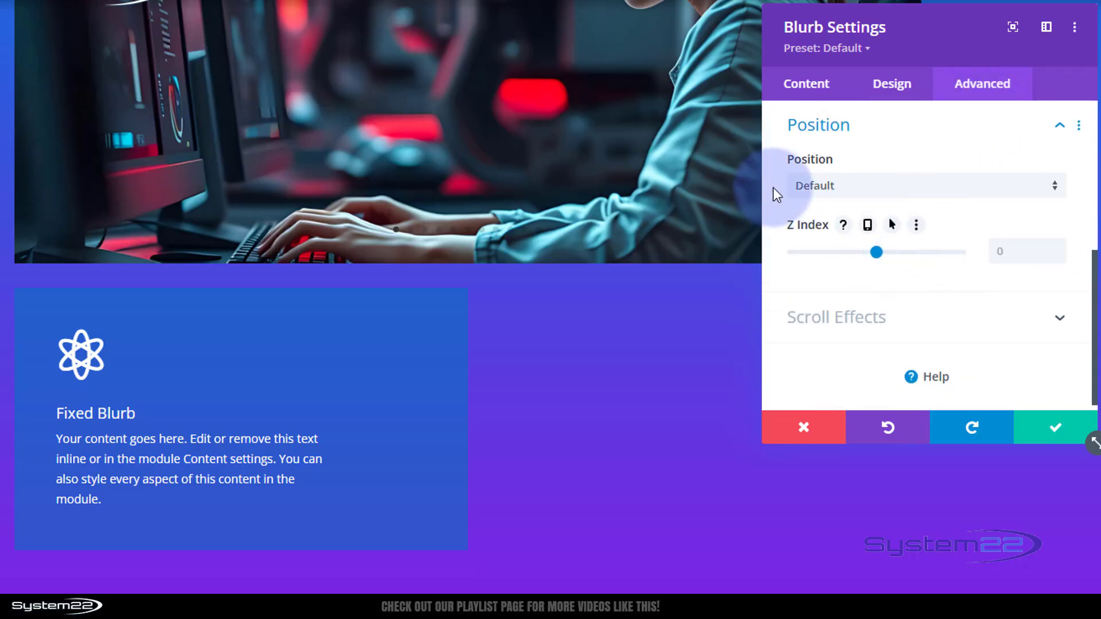
left_click(879, 189)
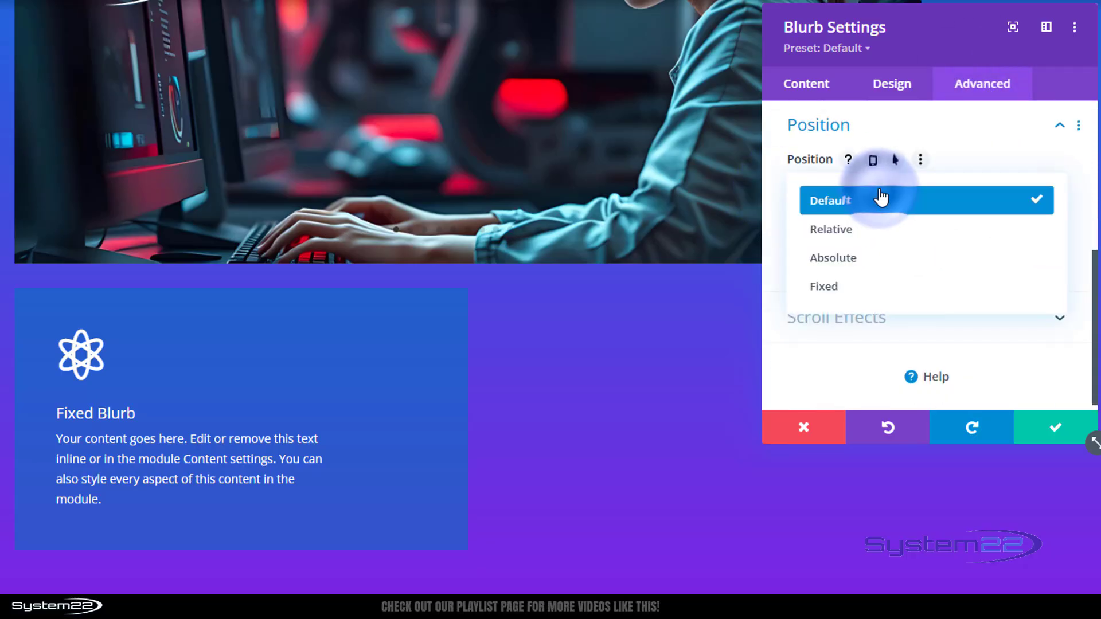
left_click(863, 261)
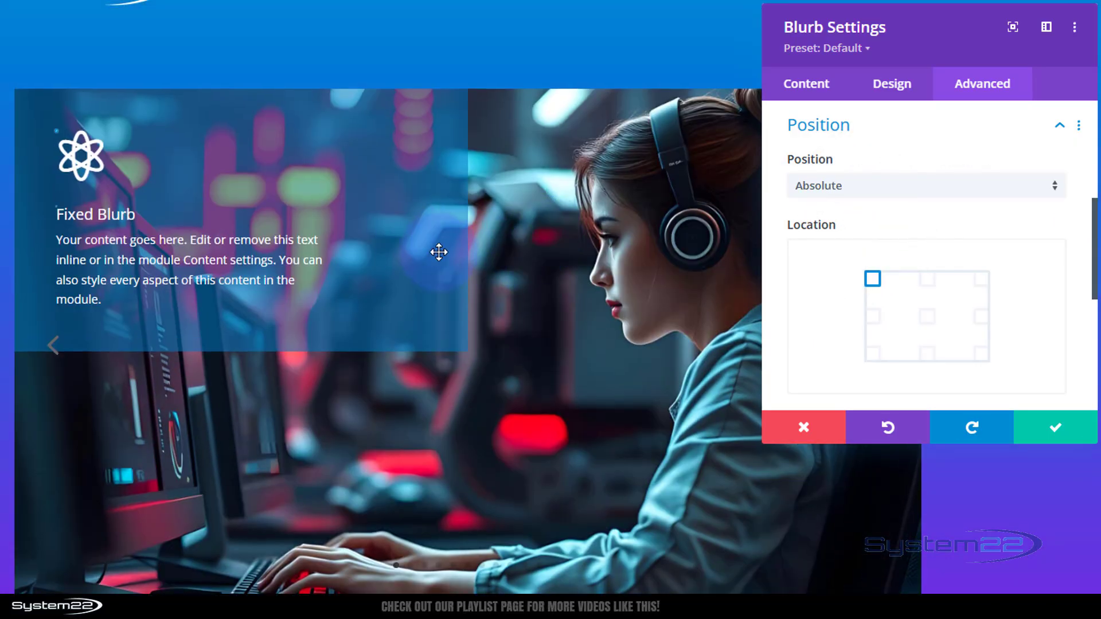
left_click(864, 285)
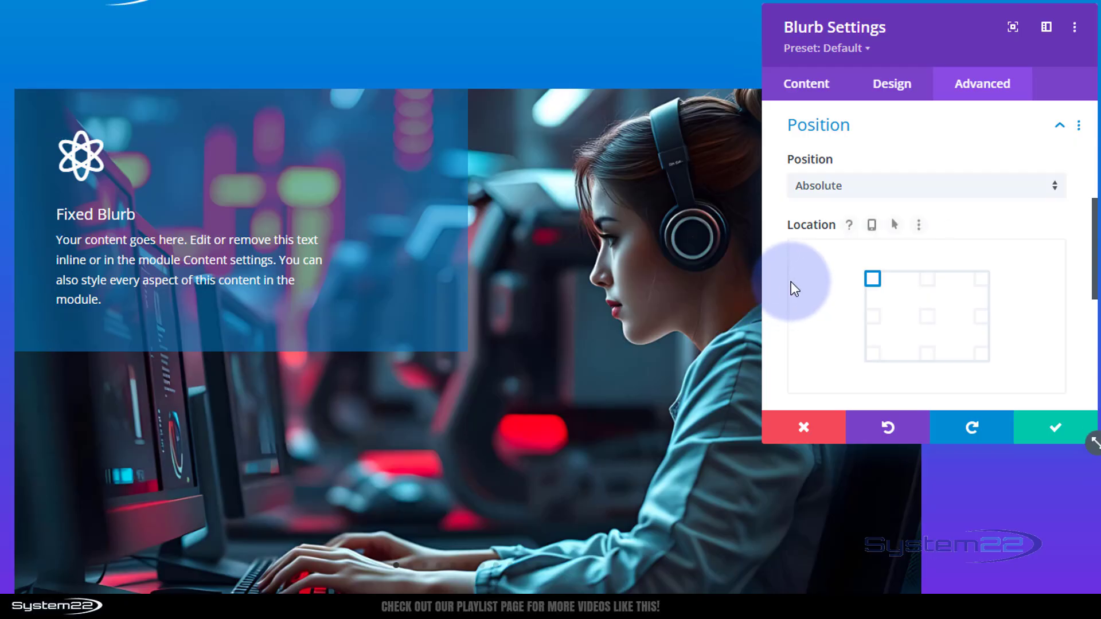
- Remove the blurb's background color and save the blurb settings
left_click(809, 87)
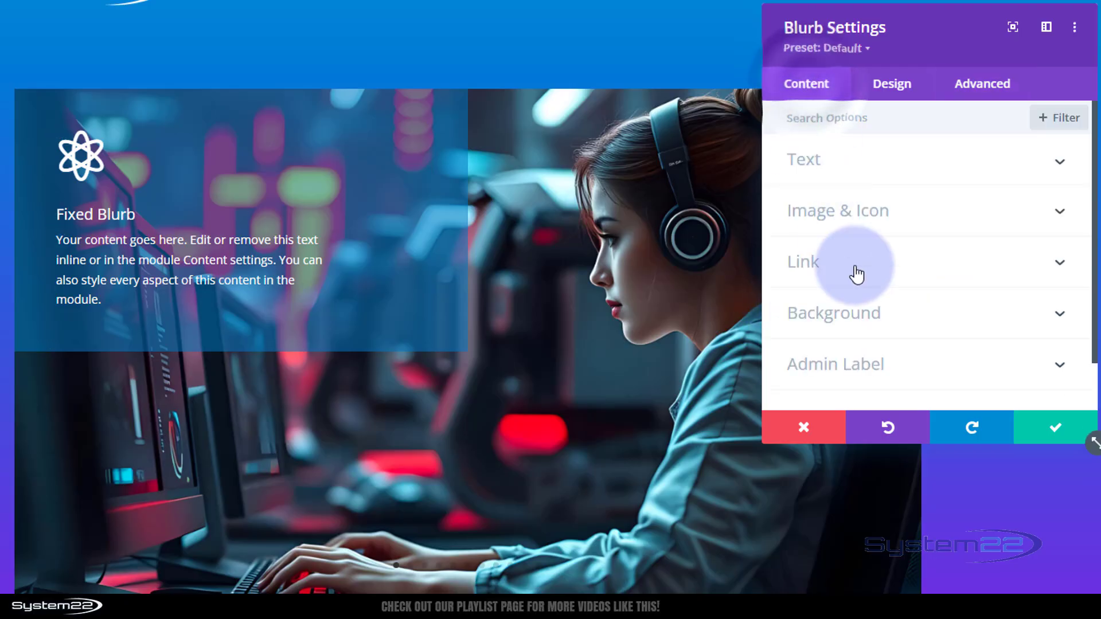
left_click(865, 315)
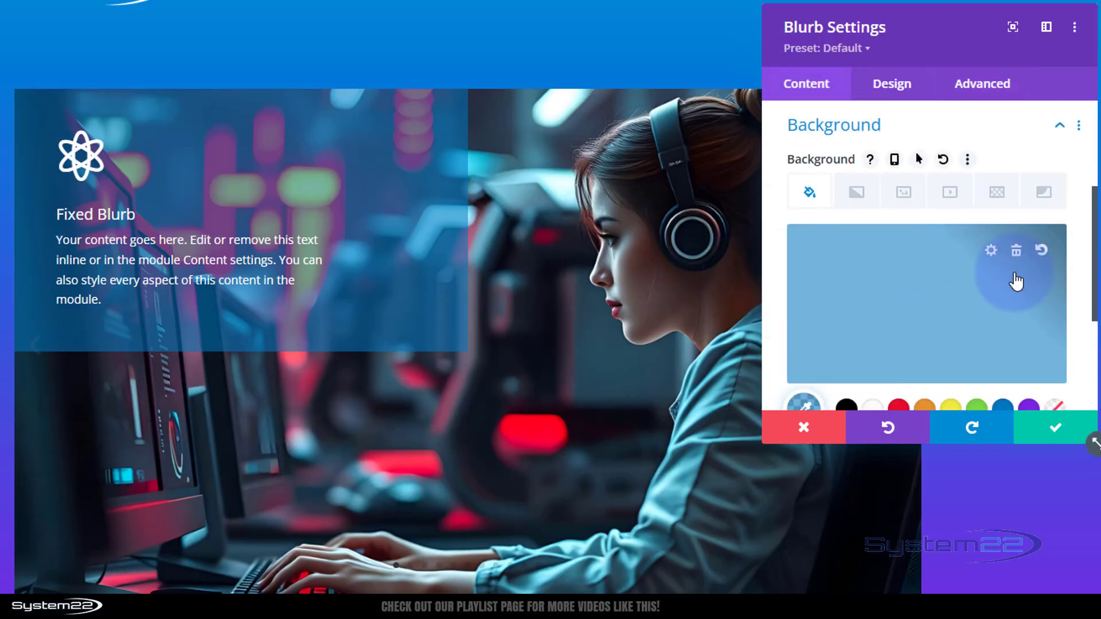
left_click(1016, 250)
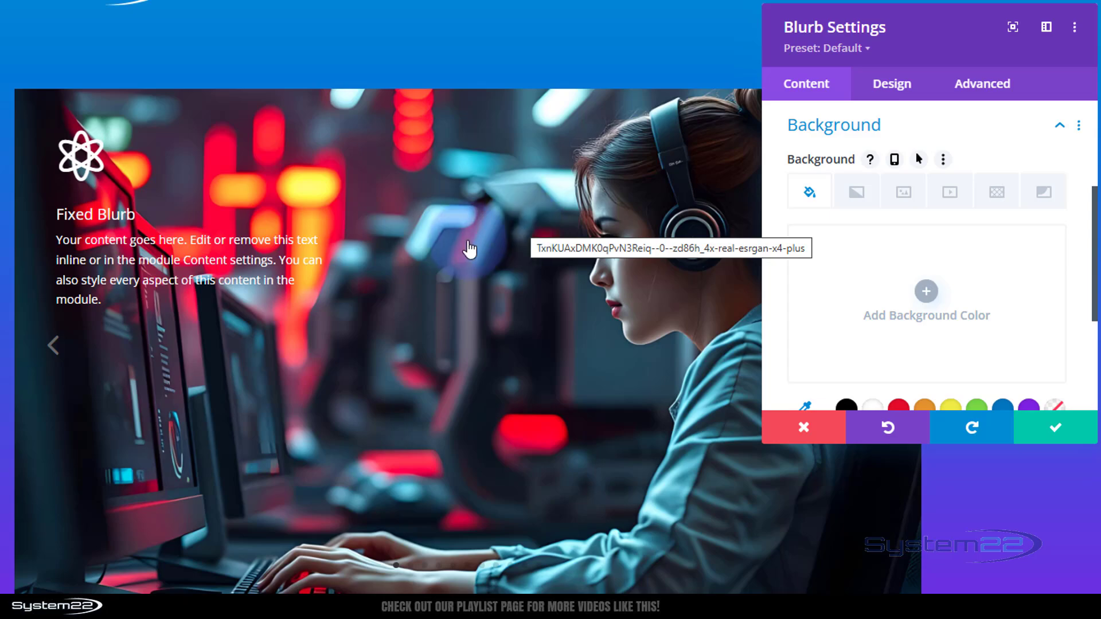
left_click(813, 259)
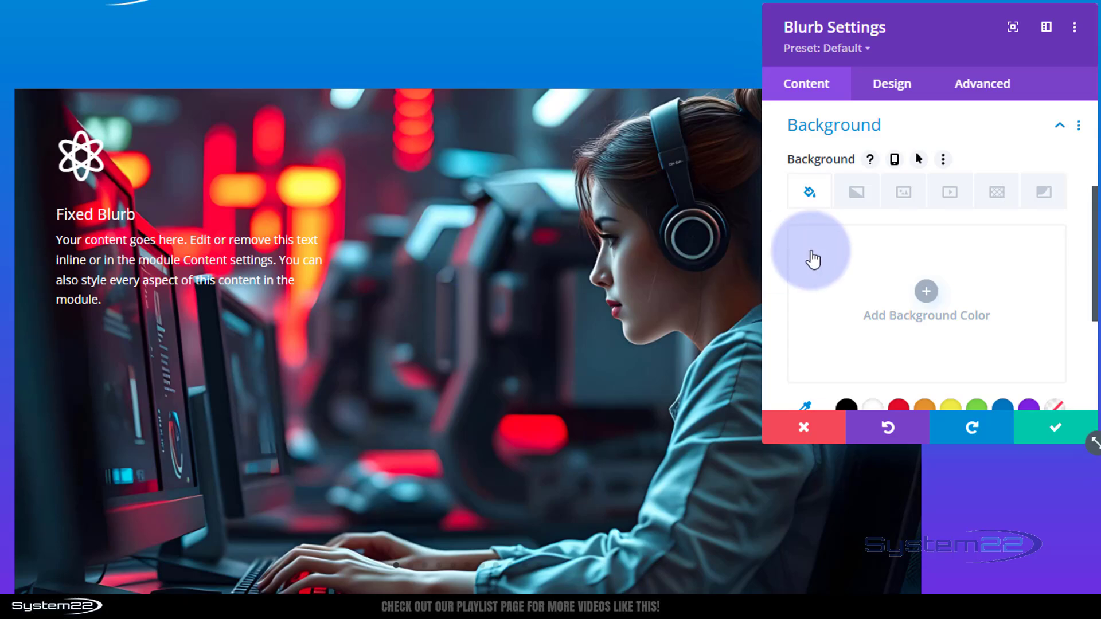
left_click(419, 223)
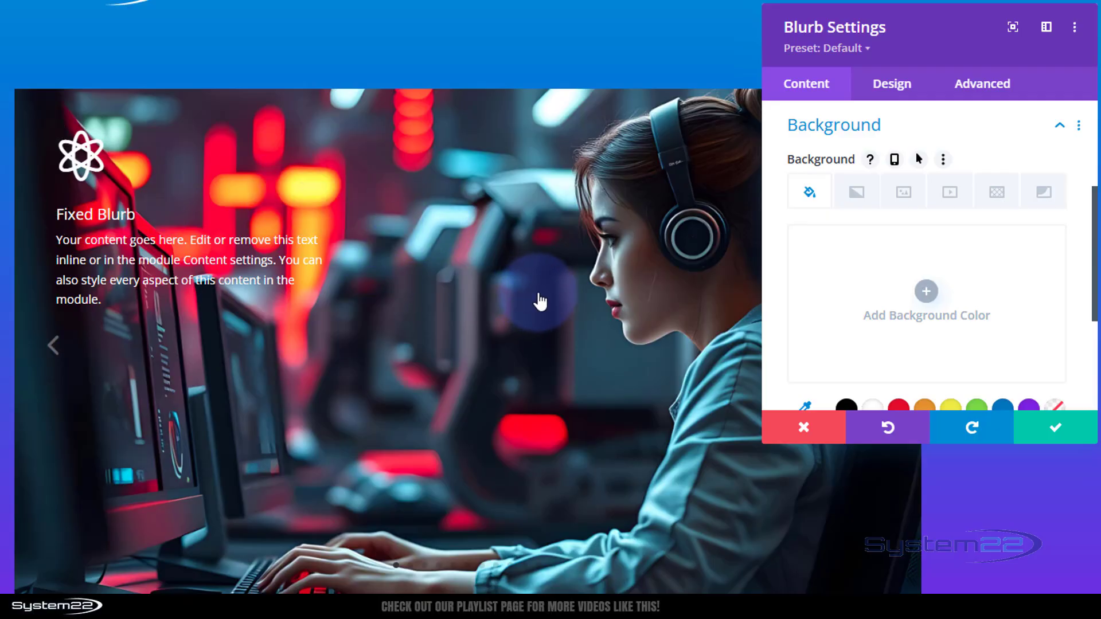
left_click(1074, 434)
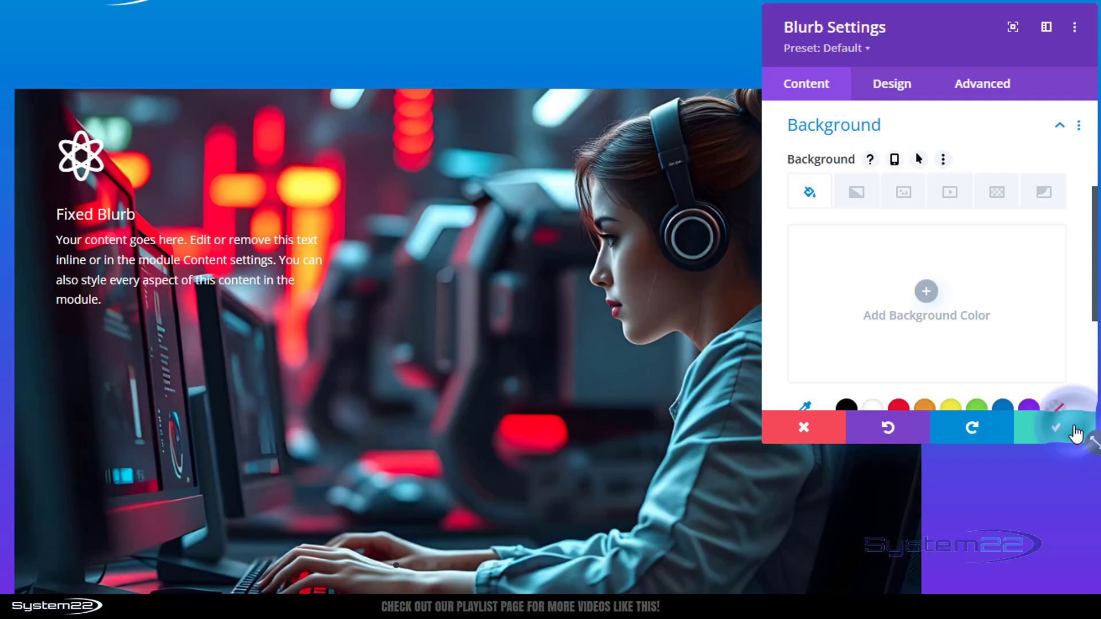
- Insert a Call To Action module in the slider's column and set its title to Fixed CTA
scroll(531, 313, "down", 3)
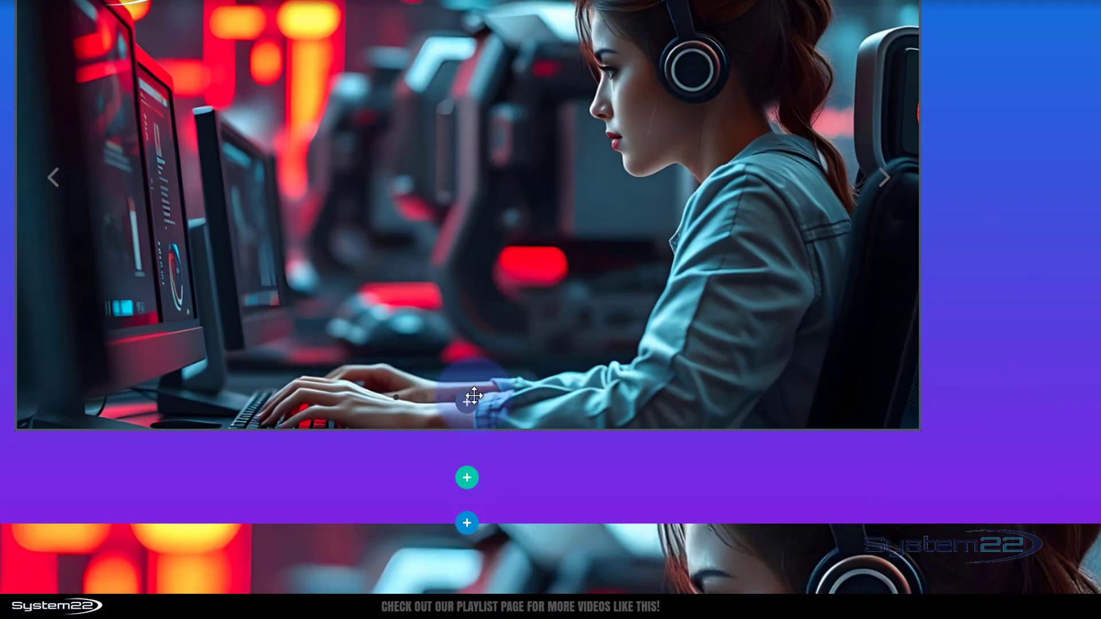
left_click(467, 402)
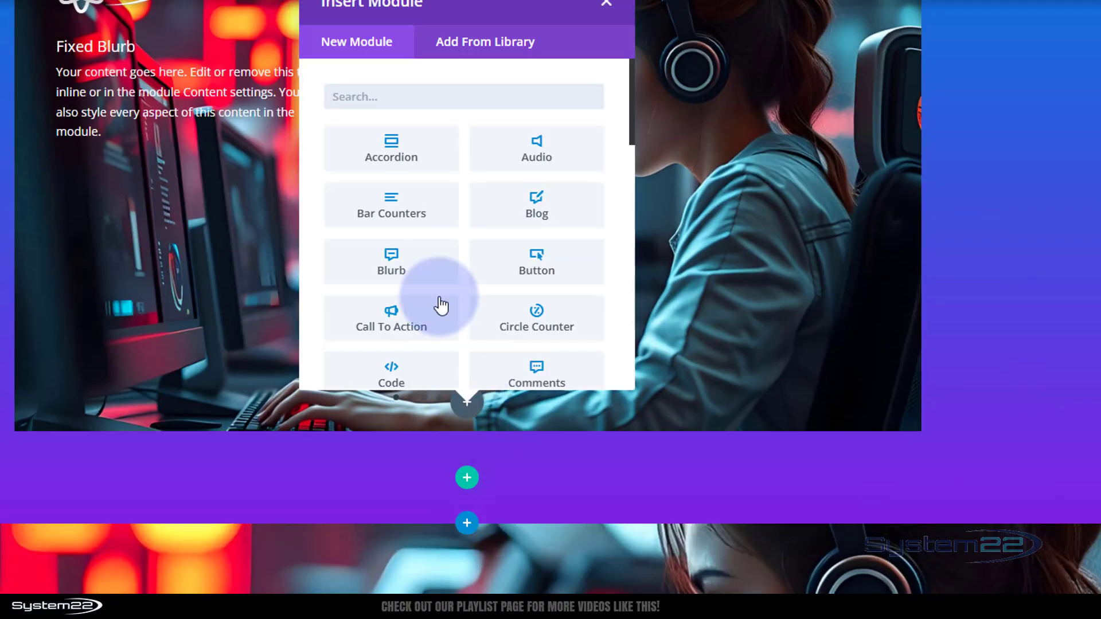
left_click(390, 325)
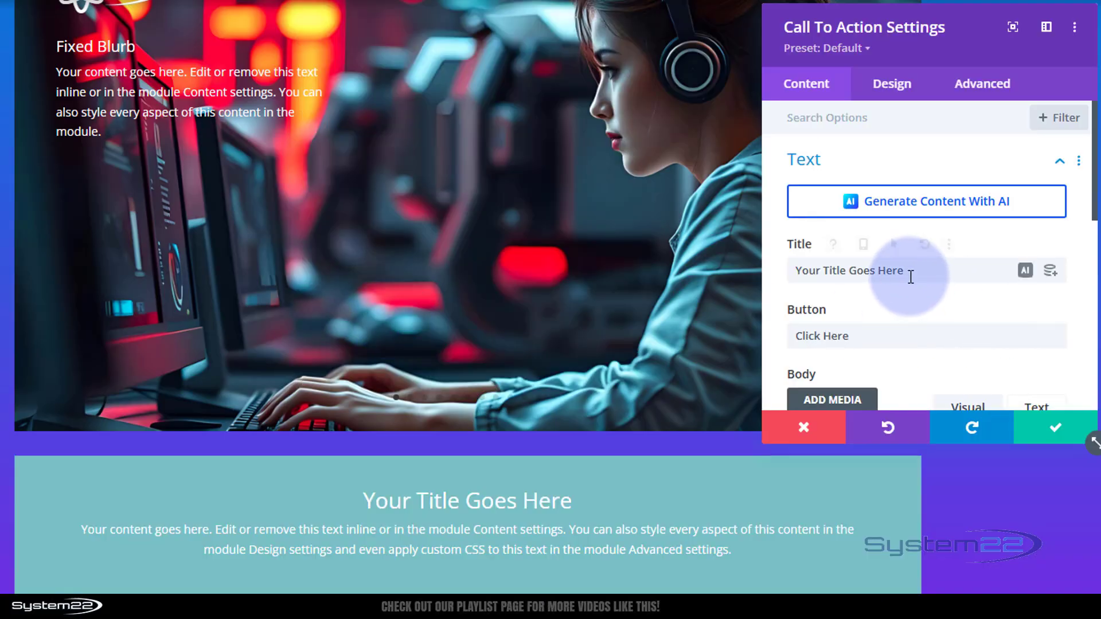
left_click_drag(906, 270, 784, 270)
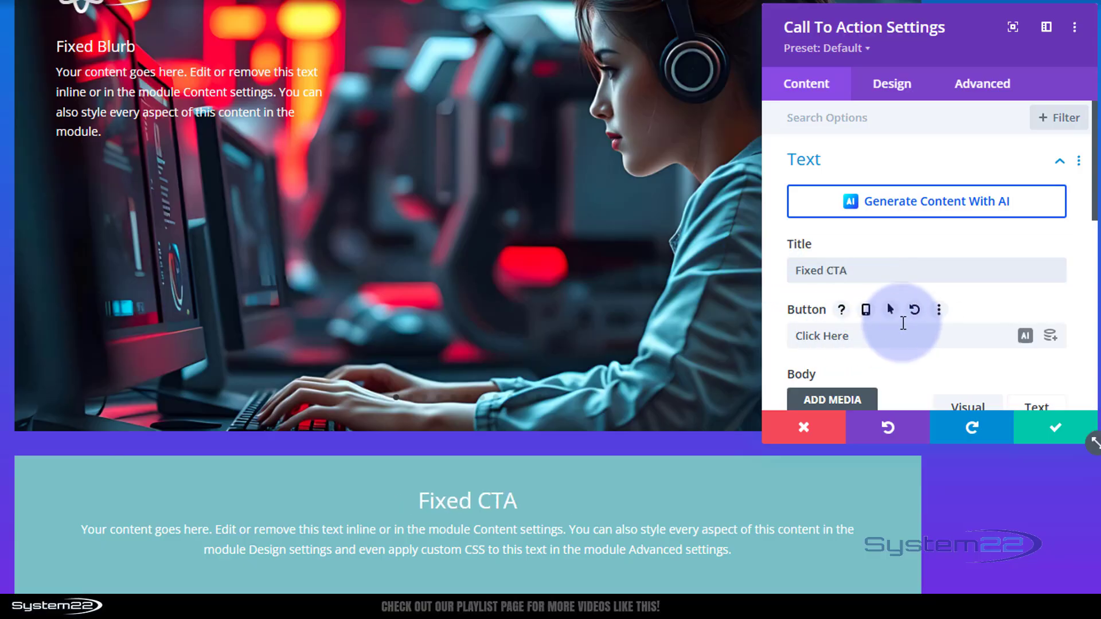
- Set the call to action's Button Link URL to #
scroll(902, 313, "down", 2)
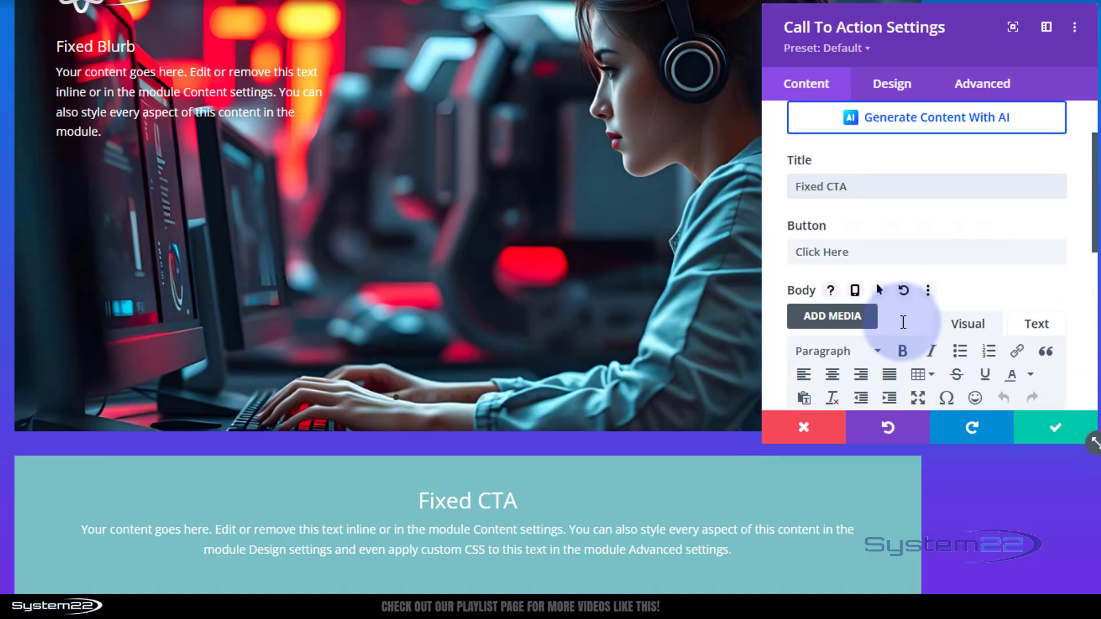
scroll(903, 322, "down", 4)
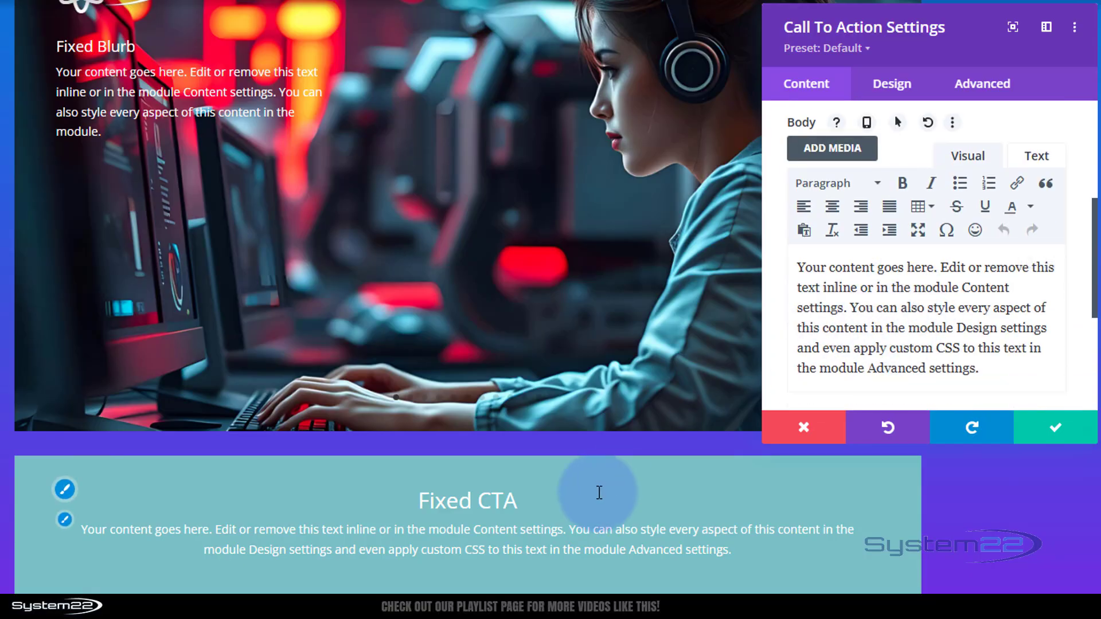
scroll(892, 325, "down", 1)
scroll(892, 324, "down", 3)
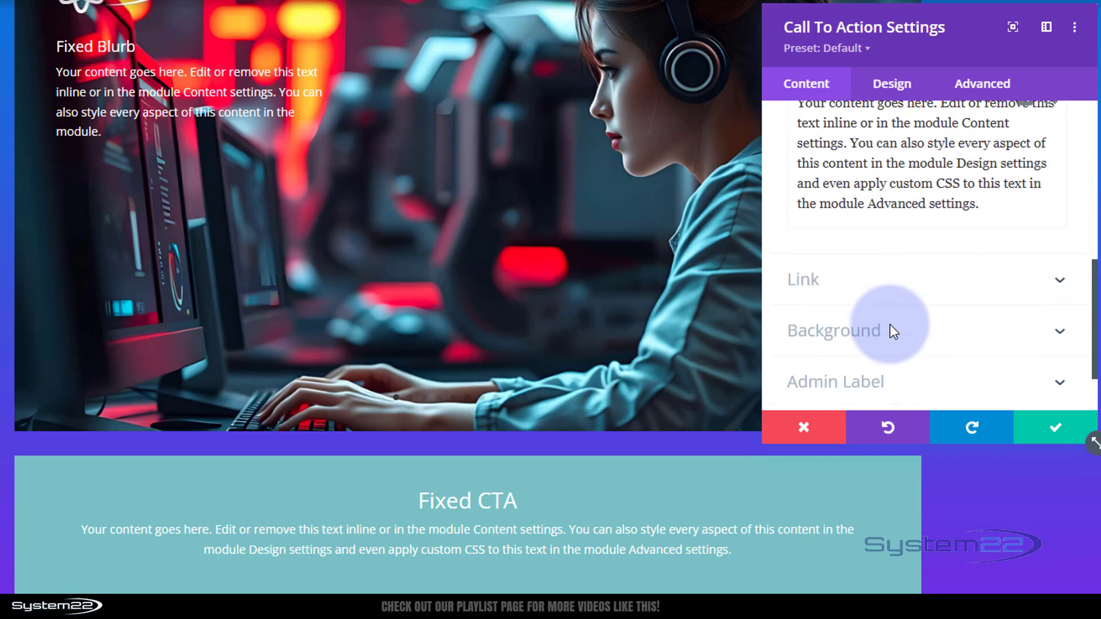
left_click(880, 292)
scroll(808, 275, "up", 1)
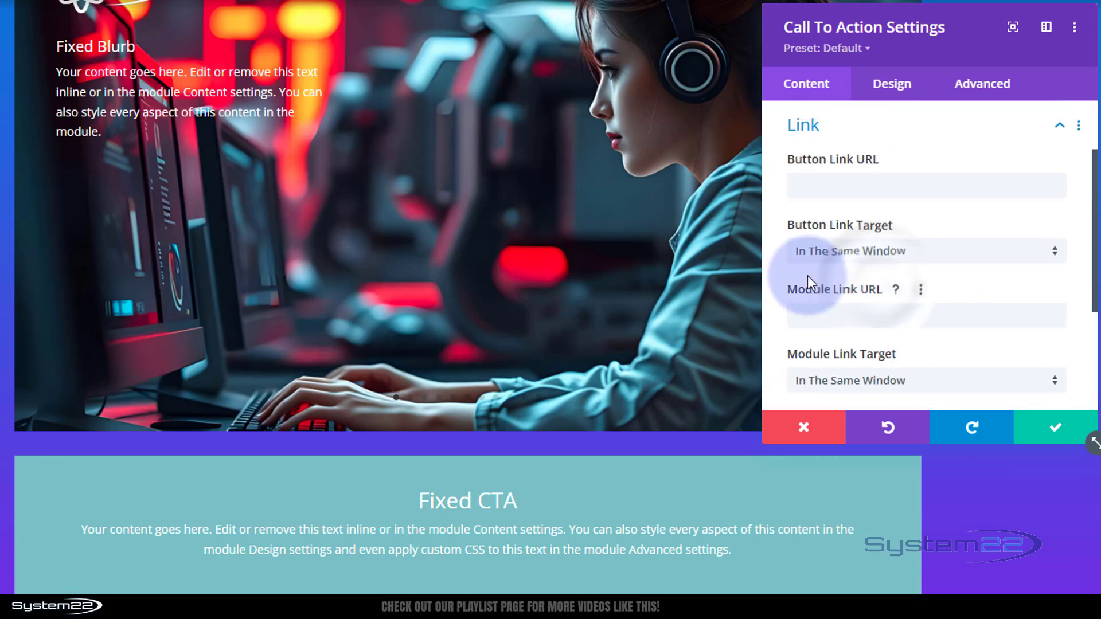
left_click(808, 188)
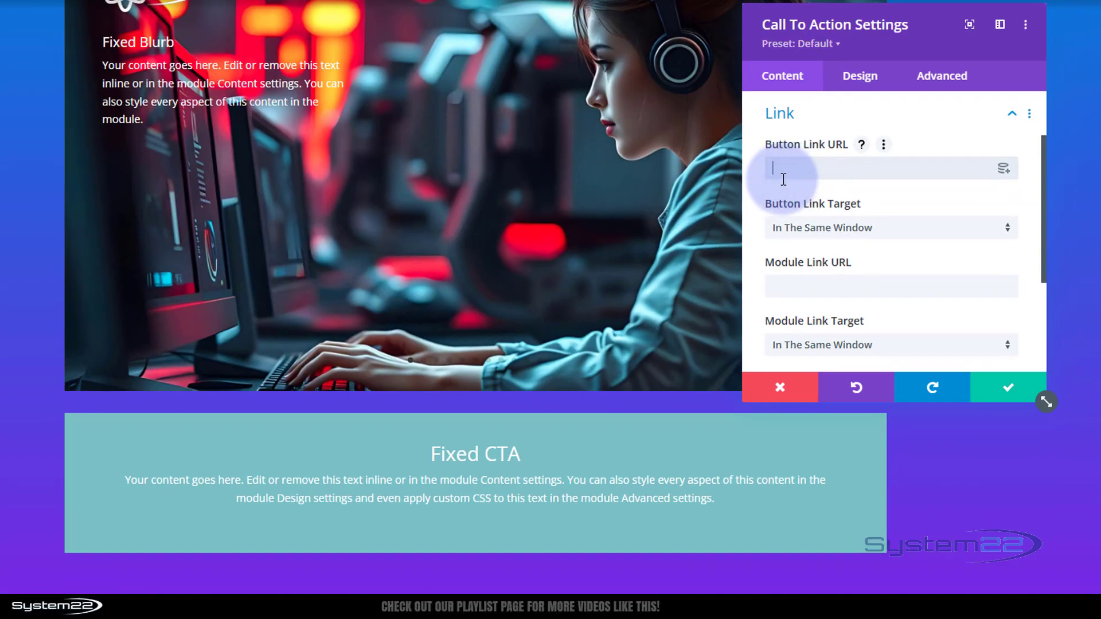
type("#")
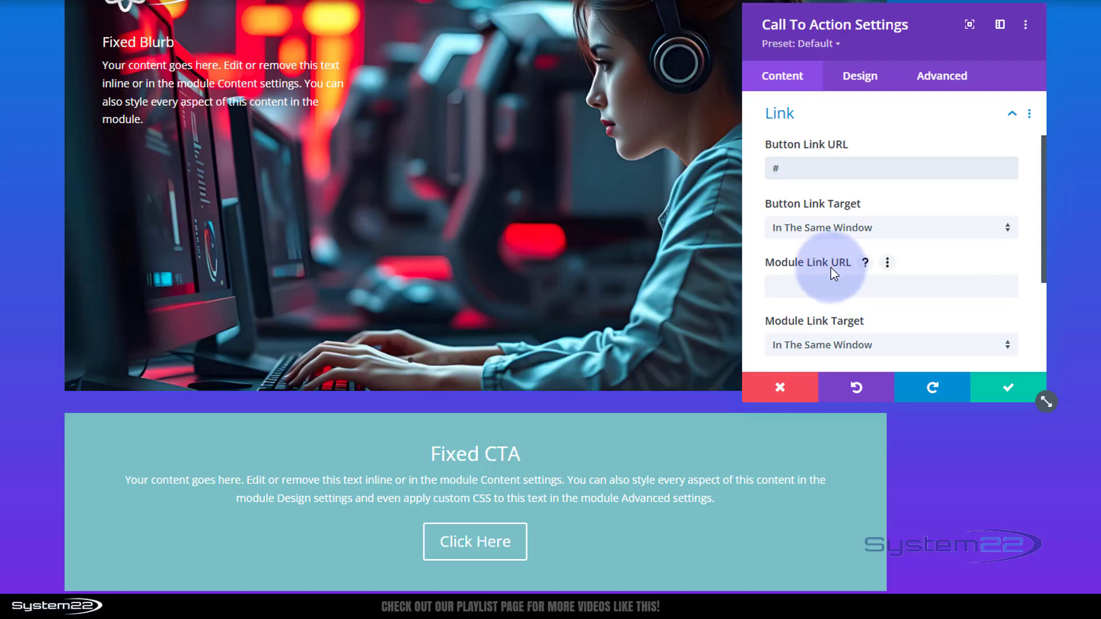
- Set the call to action's text alignment to right
left_click(869, 82)
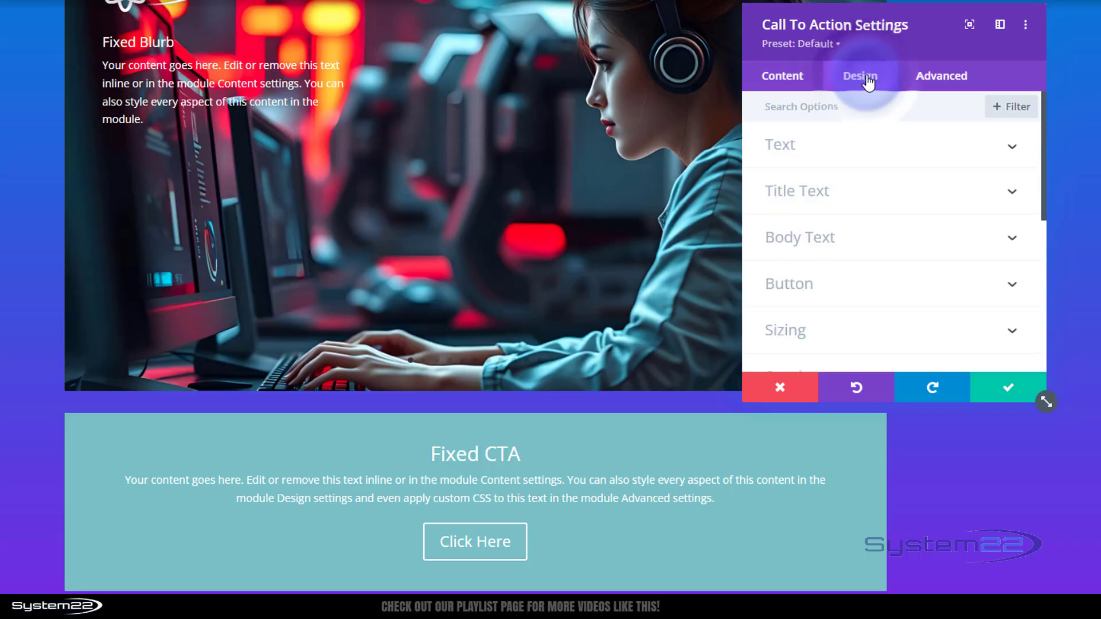
left_click(863, 151)
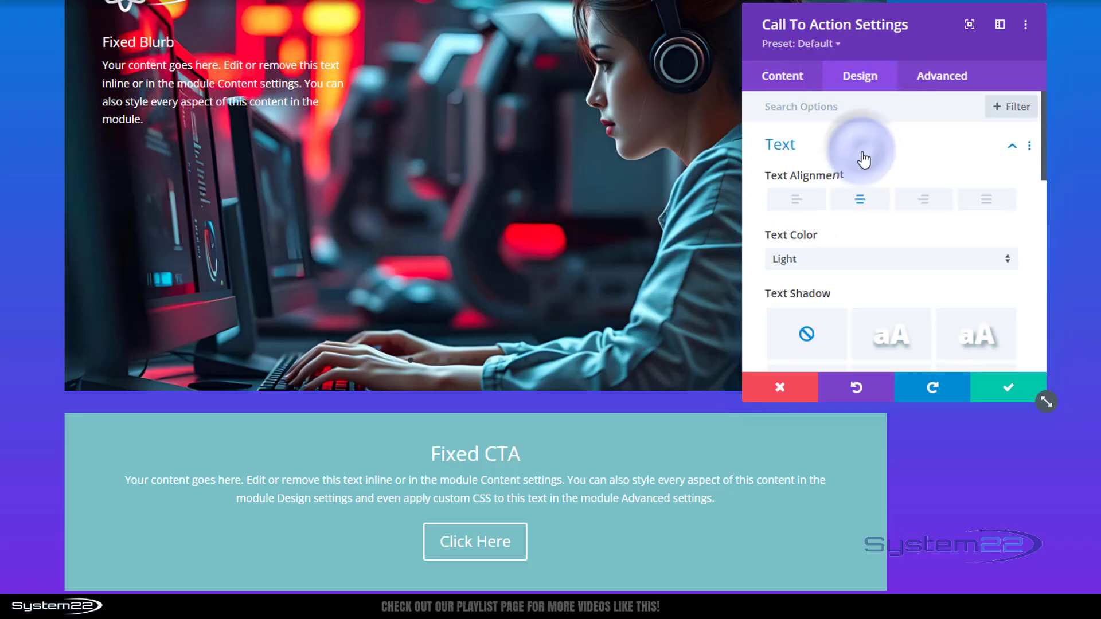
left_click(925, 202)
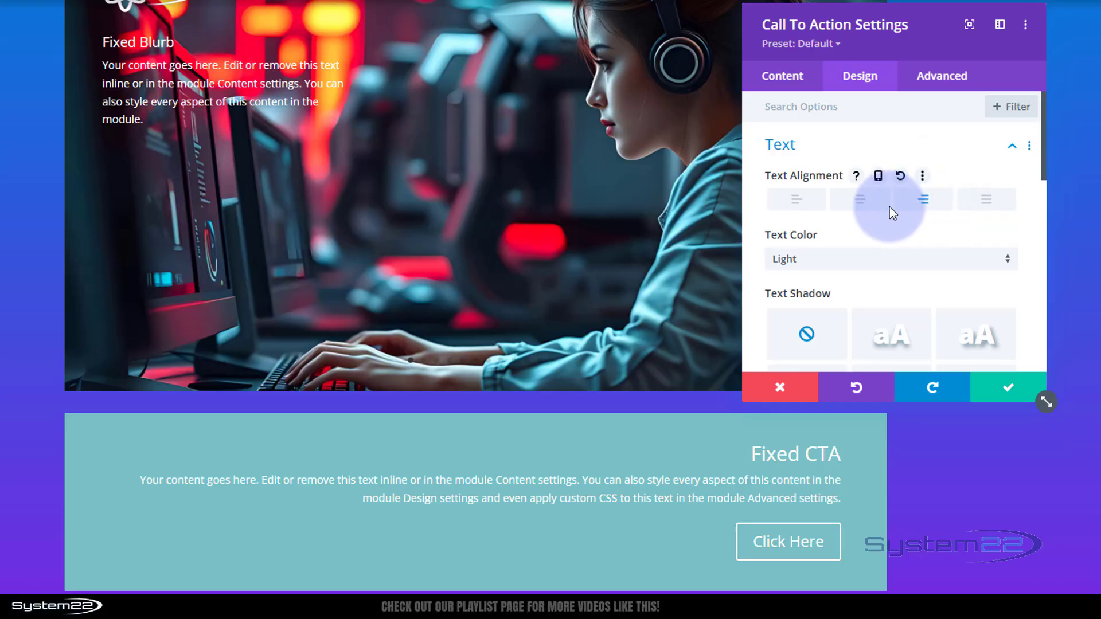
- Make the call to action's title text bold and uppercase
scroll(913, 264, "down", 3)
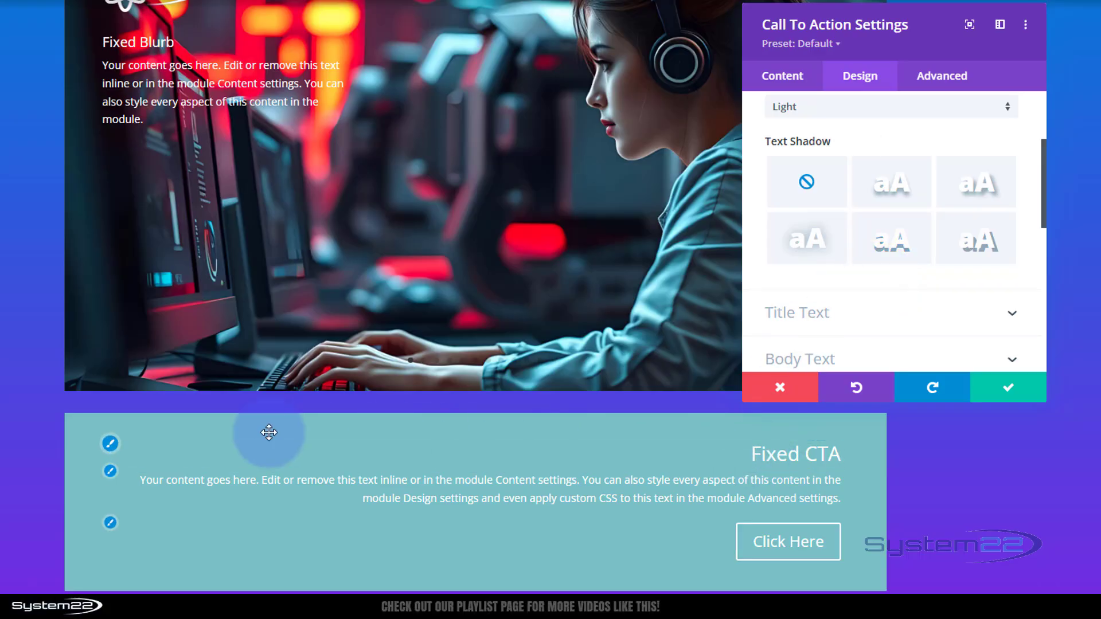
left_click(110, 444)
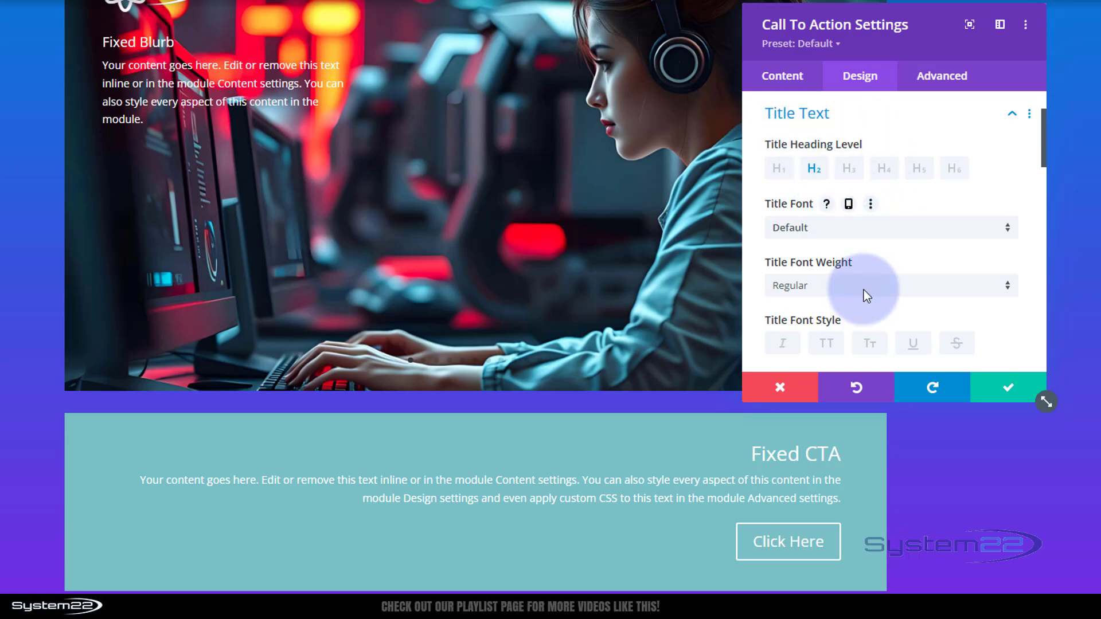
left_click(816, 284)
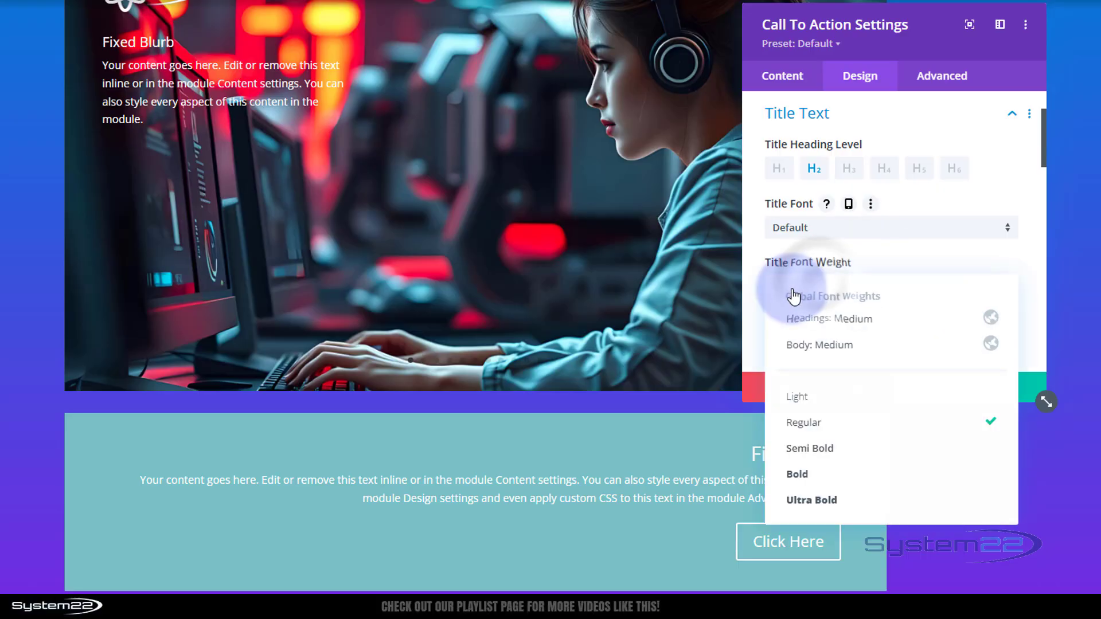
left_click(800, 474)
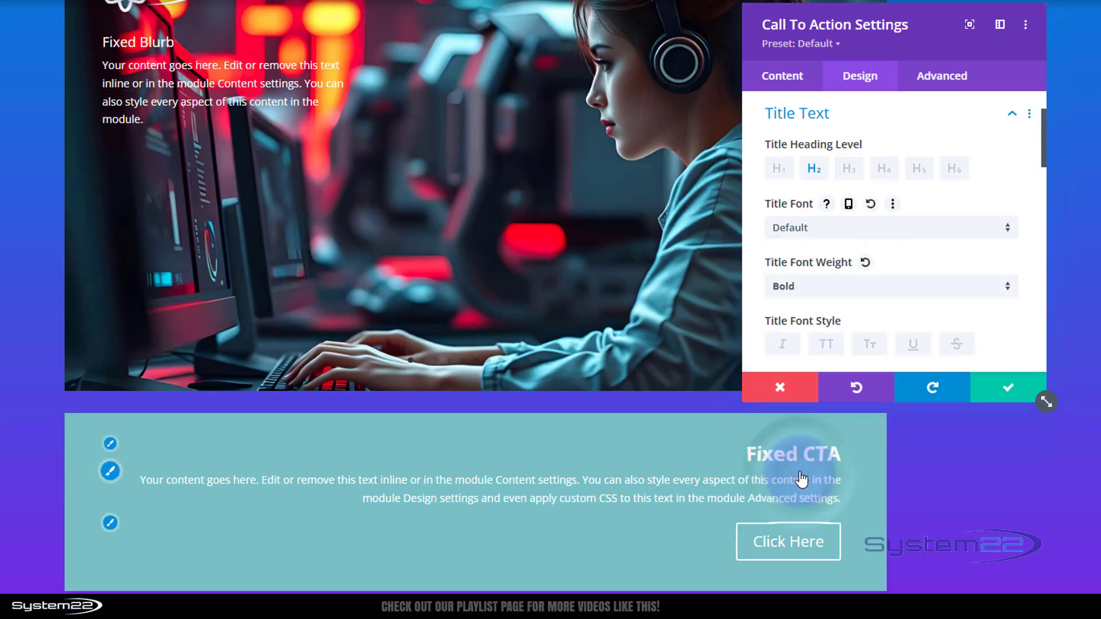
left_click(827, 344)
- Set the title text size to 35px and apply a drop-style title text shadow preset
scroll(837, 293, "down", 5)
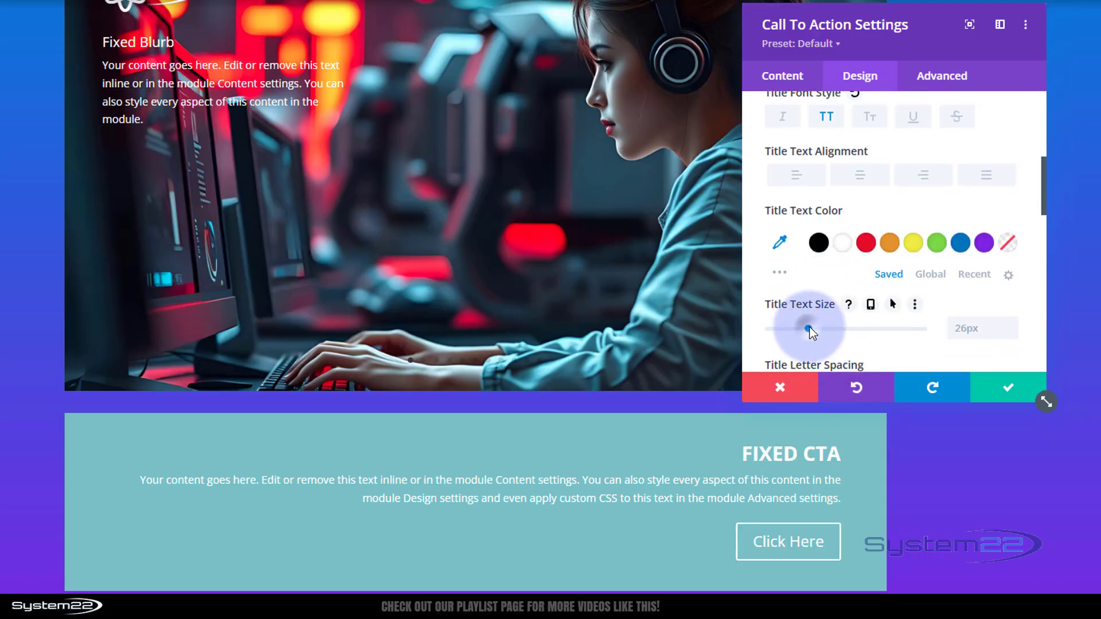
left_click_drag(809, 329, 825, 329)
scroll(898, 300, "down", 4)
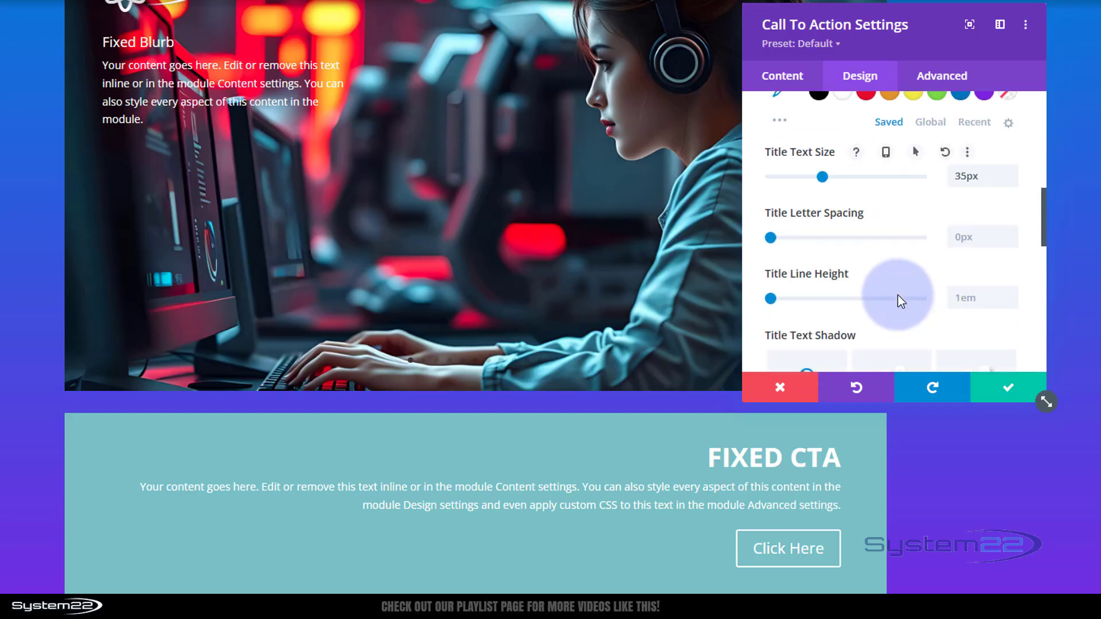
scroll(898, 299, "down", 2)
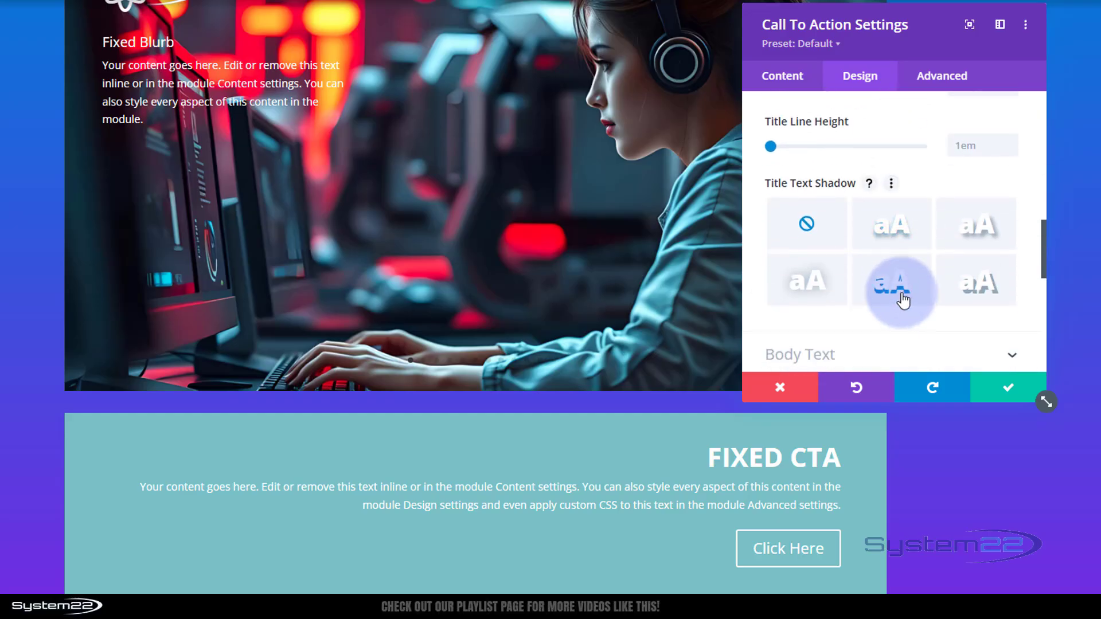
left_click(899, 291)
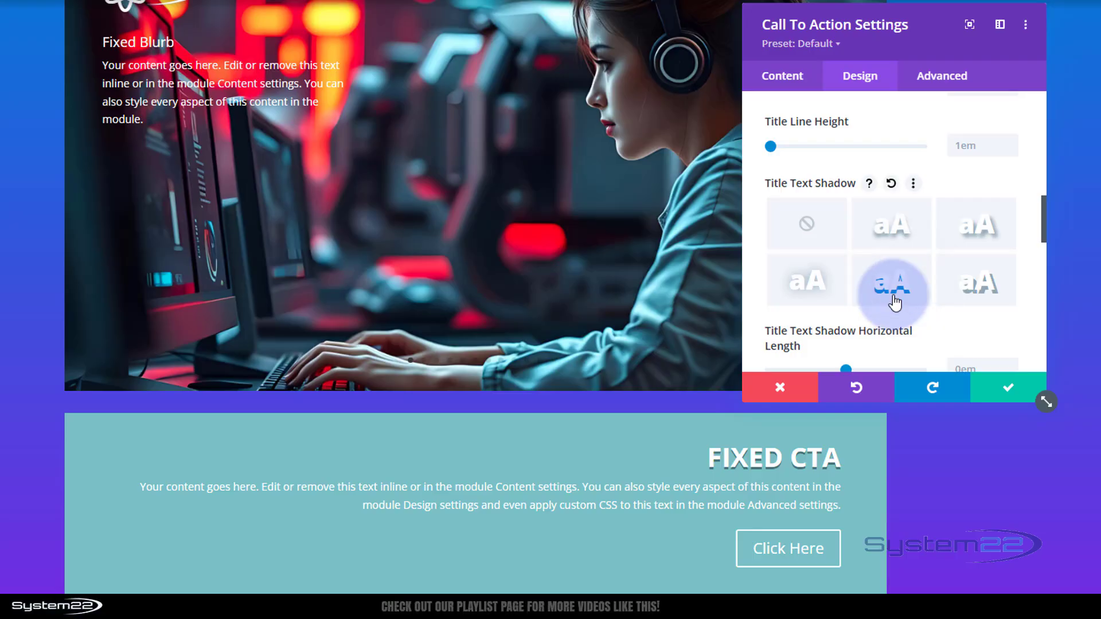
- Copy the call to action's title text styles and save its settings
scroll(894, 302, "up", 8)
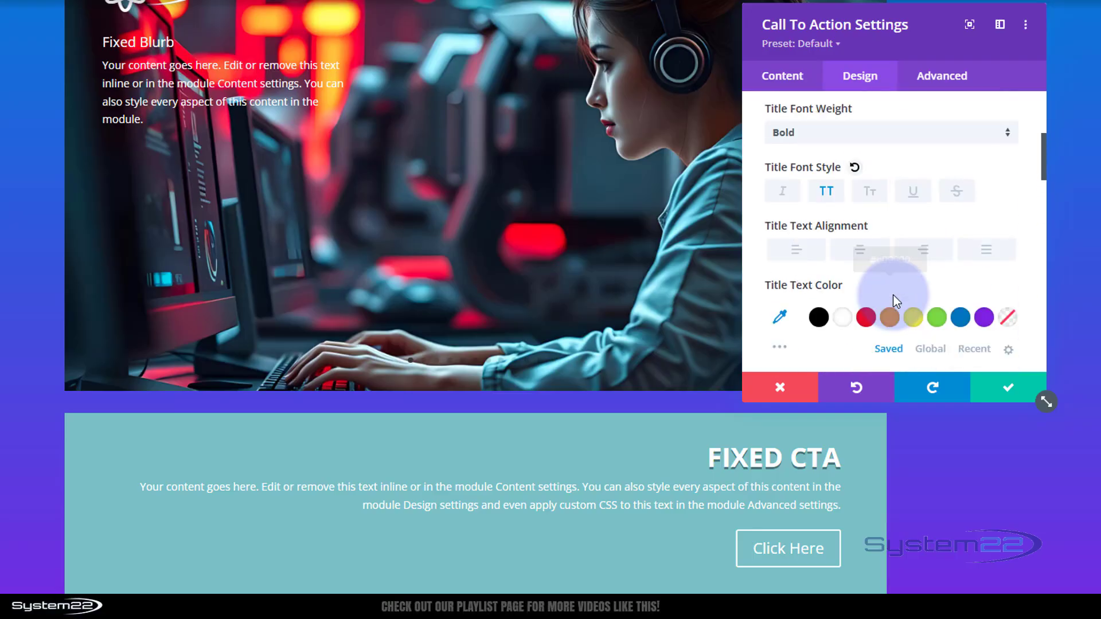
scroll(897, 301, "up", 3)
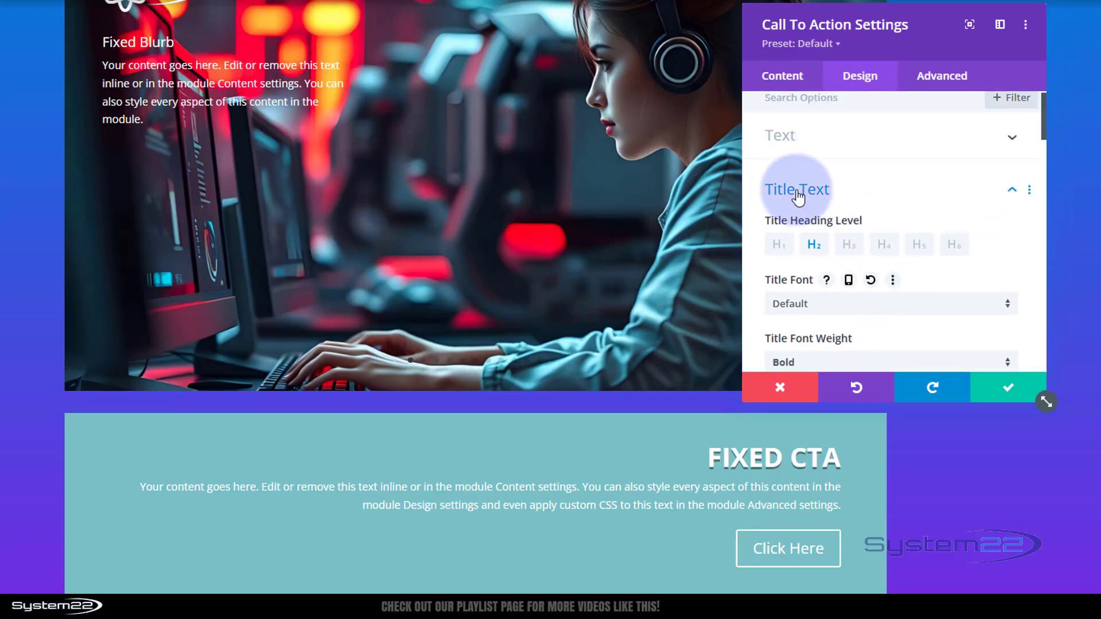
right_click(864, 196)
left_click(855, 211)
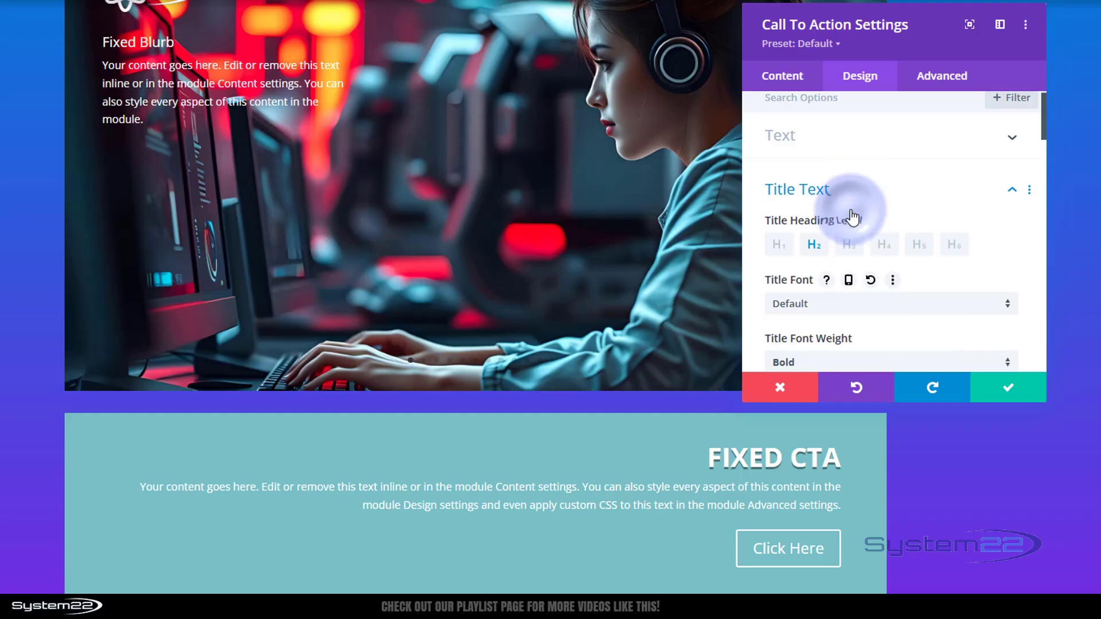
left_click(1018, 396)
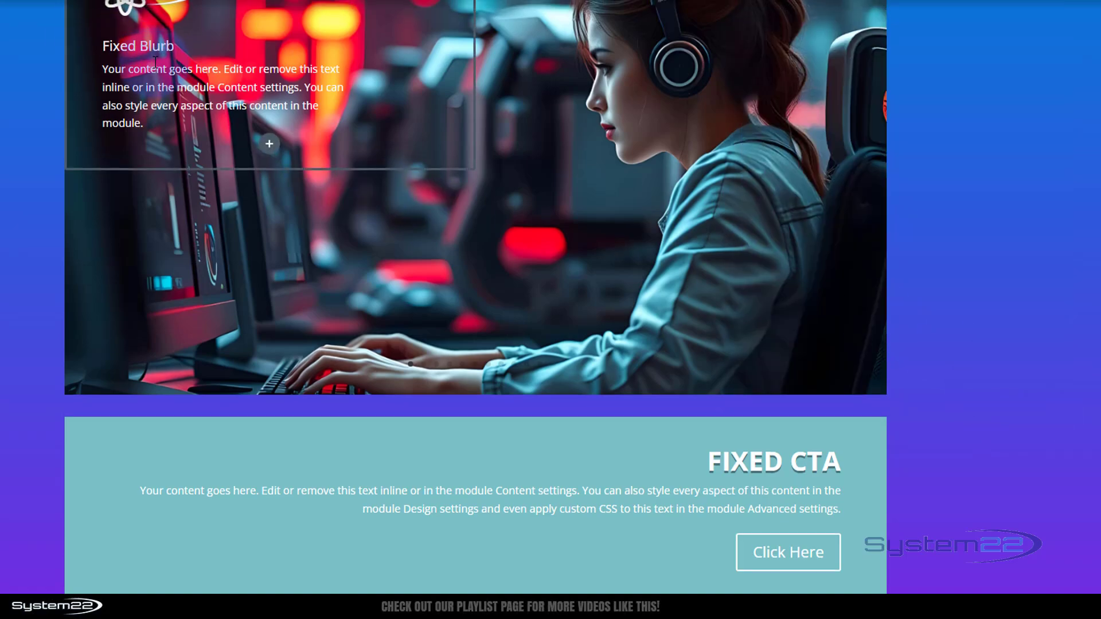
- Paste the copied title text styles onto the Fixed Blurb's title and save the blurb
scroll(189, 86, "up", 3)
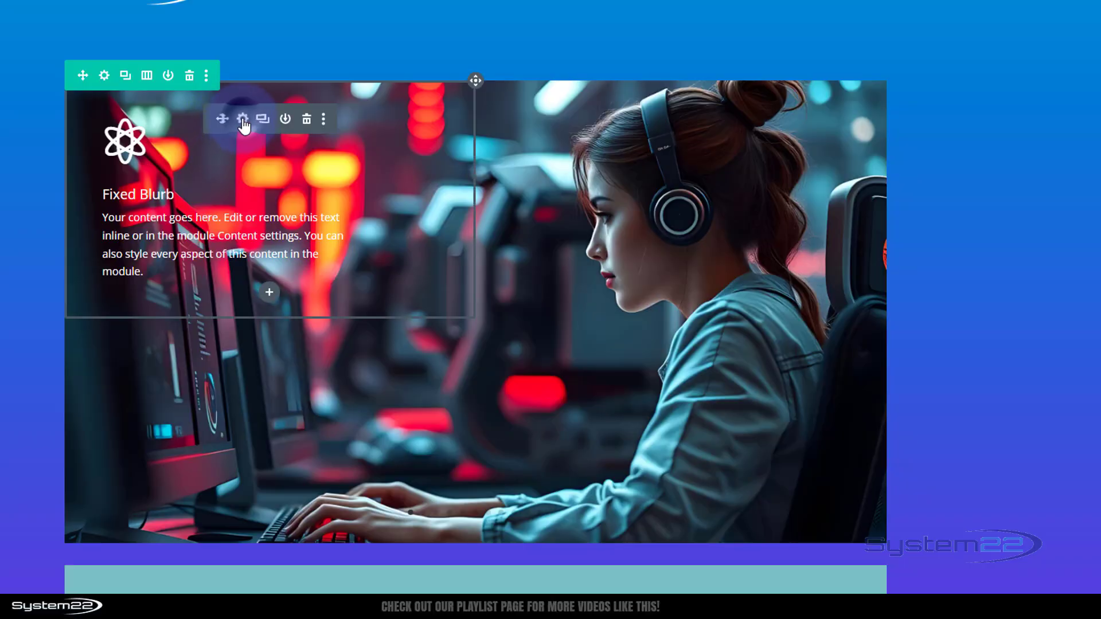
left_click(243, 120)
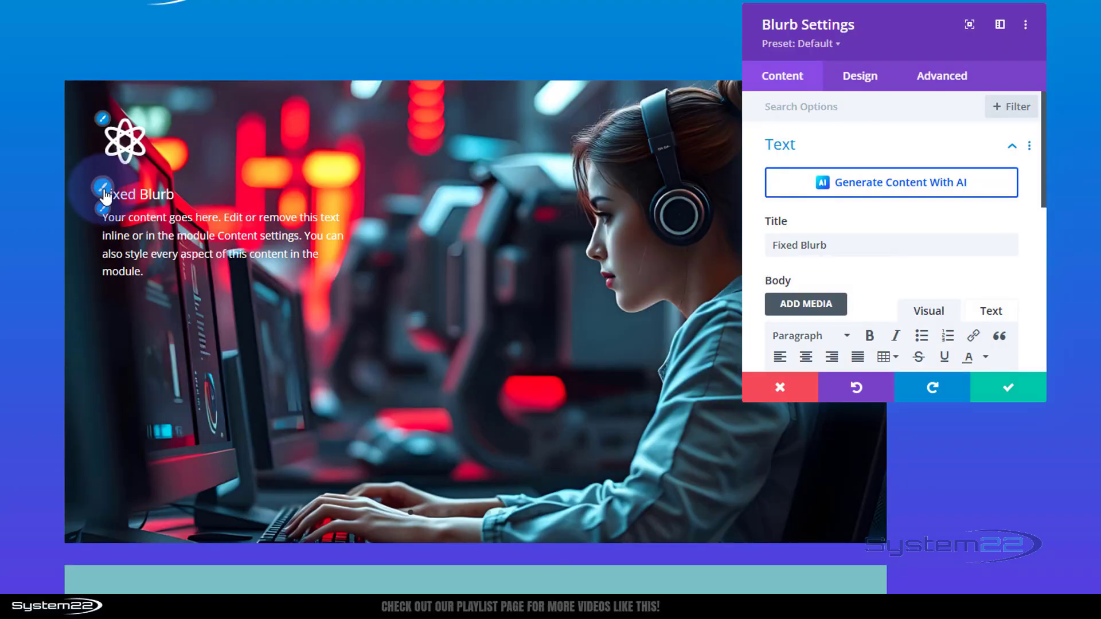
left_click(103, 195)
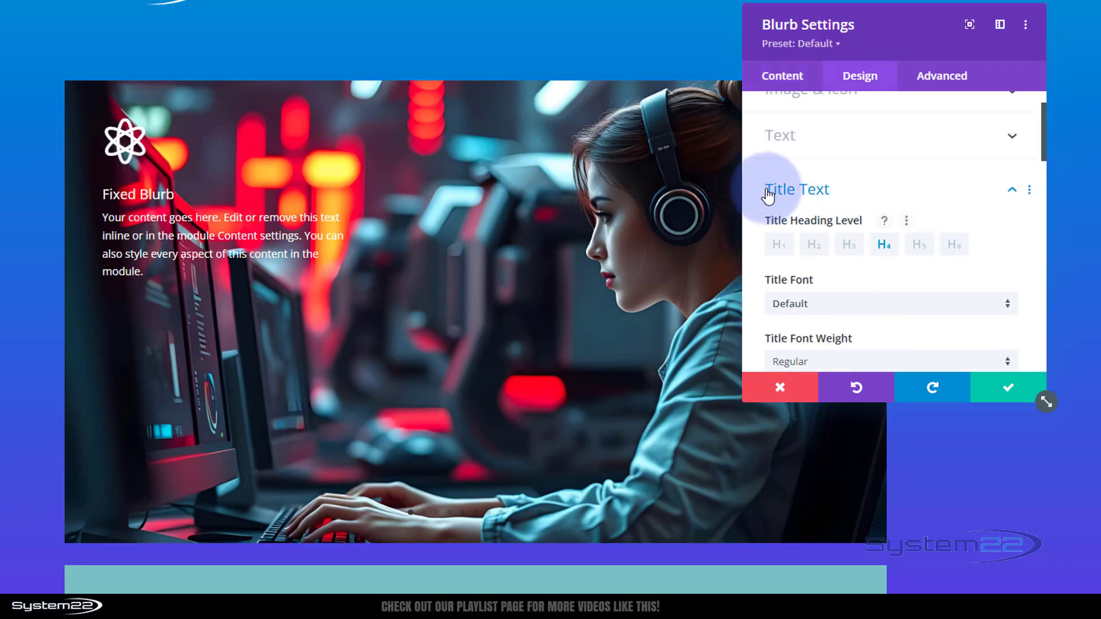
right_click(870, 198)
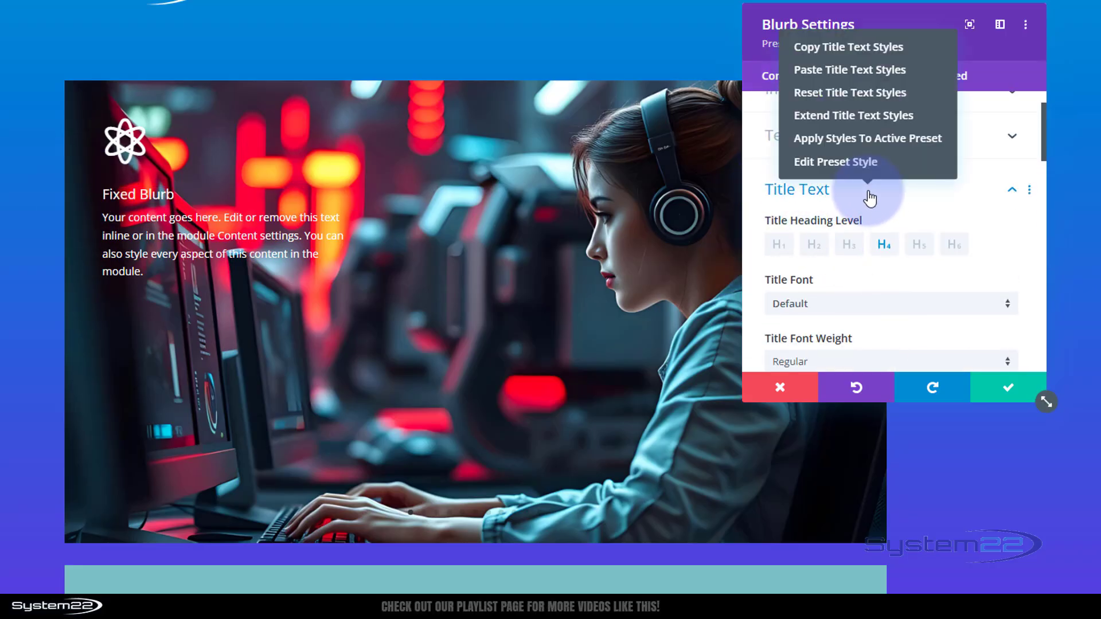
left_click(836, 70)
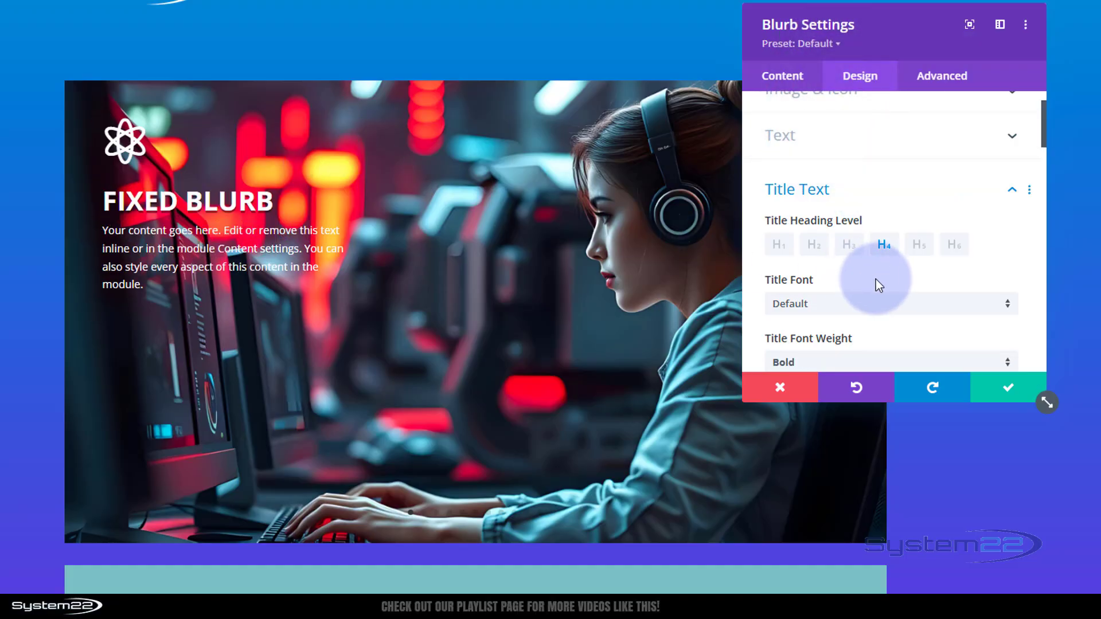
left_click(1017, 394)
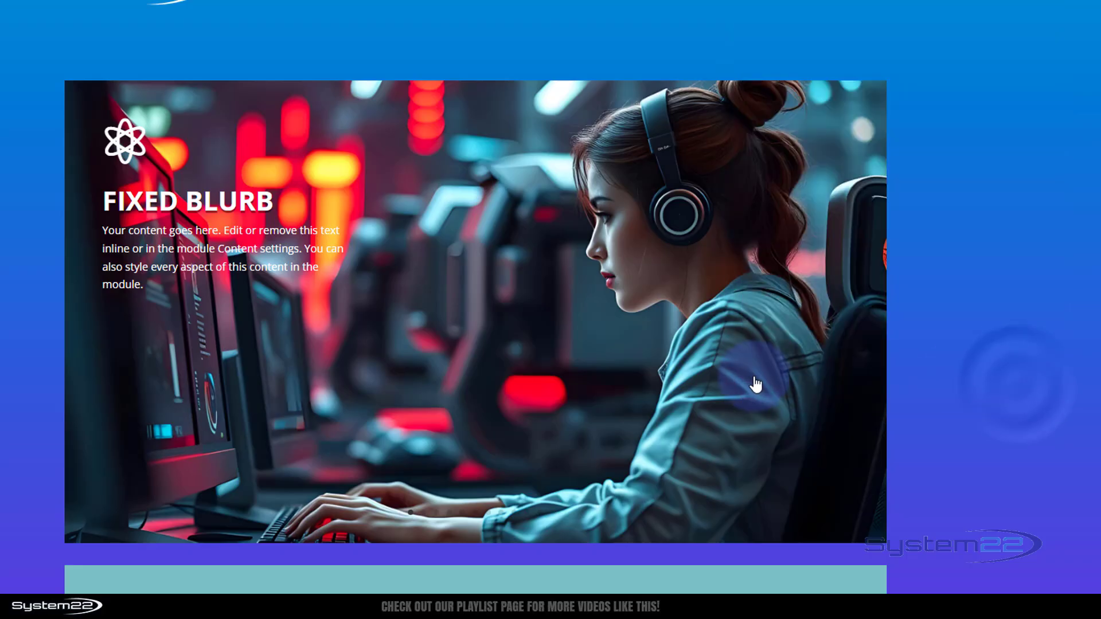
- Enable custom styles for the call to action's button
scroll(748, 378, "down", 4)
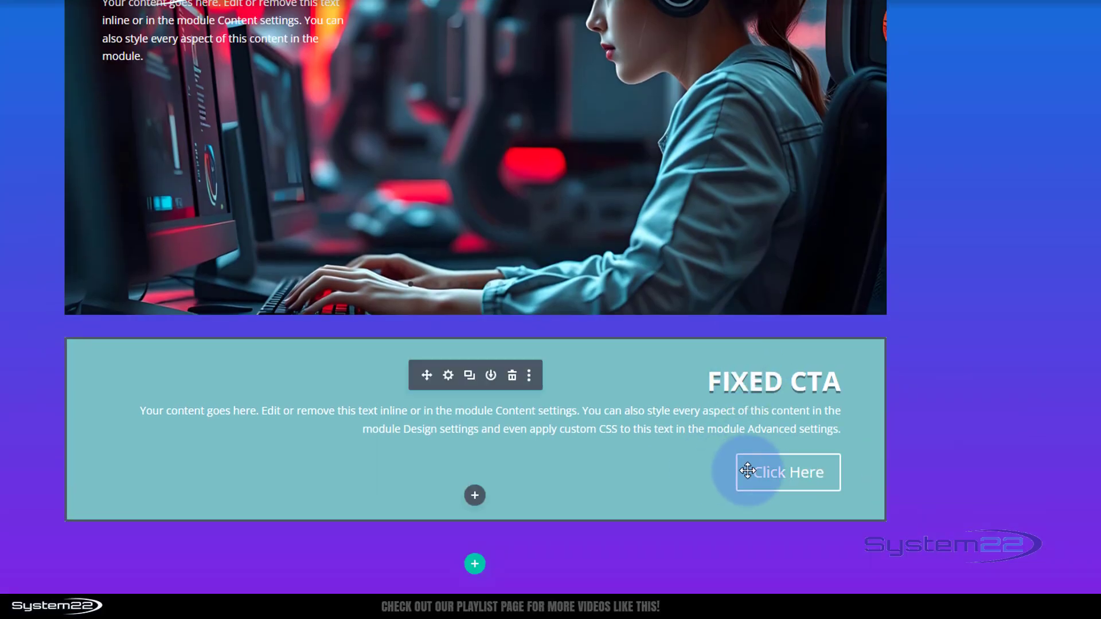
left_click(449, 376)
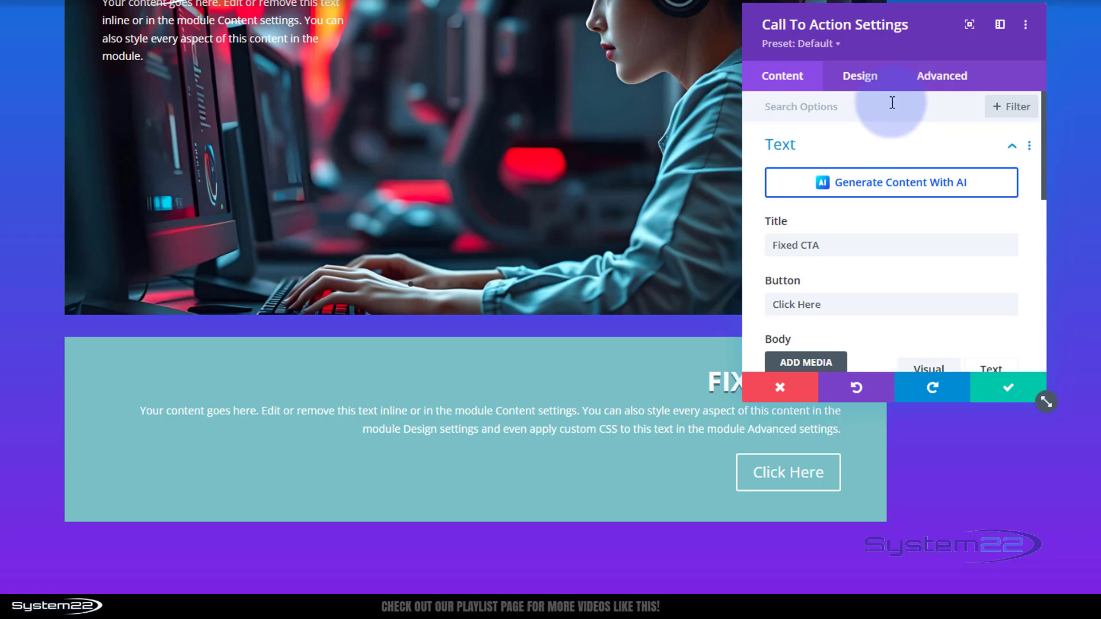
left_click(860, 74)
scroll(877, 132, "down", 5)
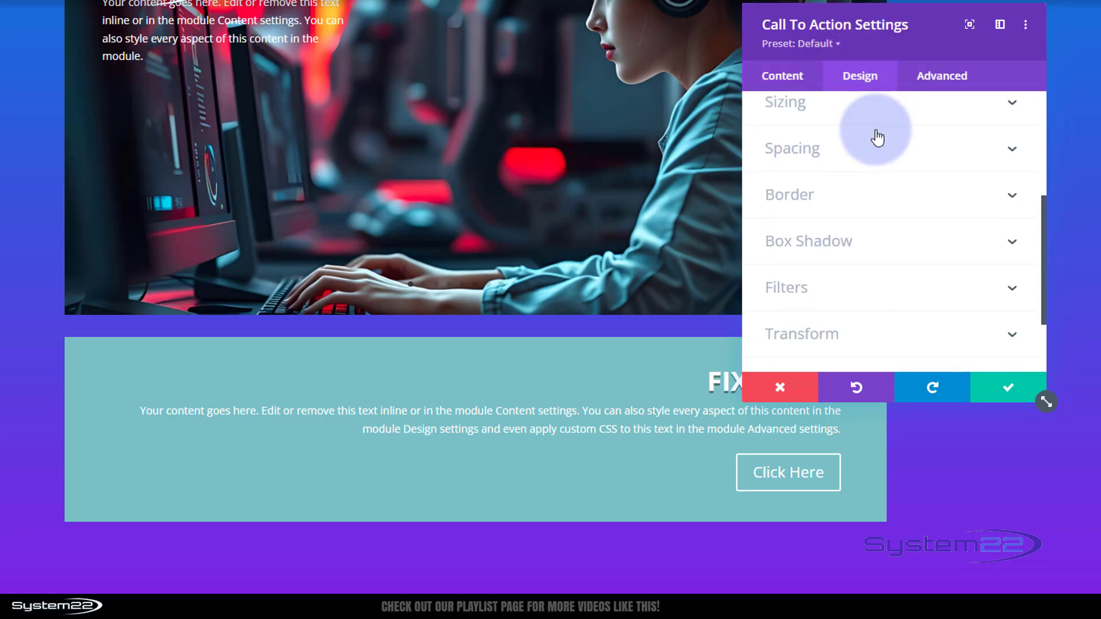
scroll(877, 137, "up", 2)
left_click(872, 142)
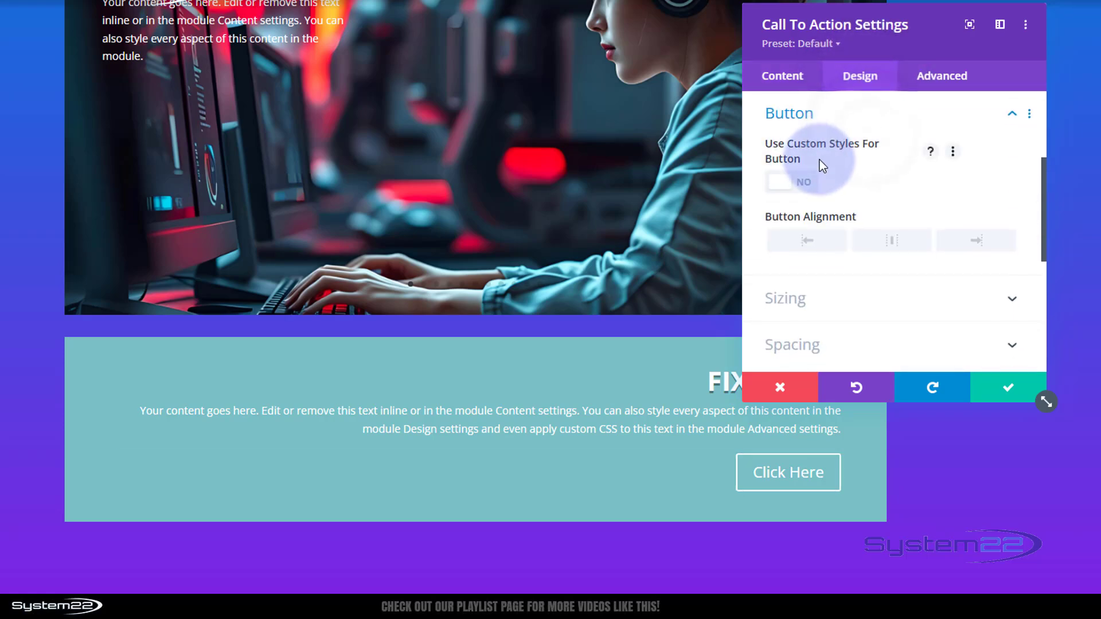
left_click(808, 183)
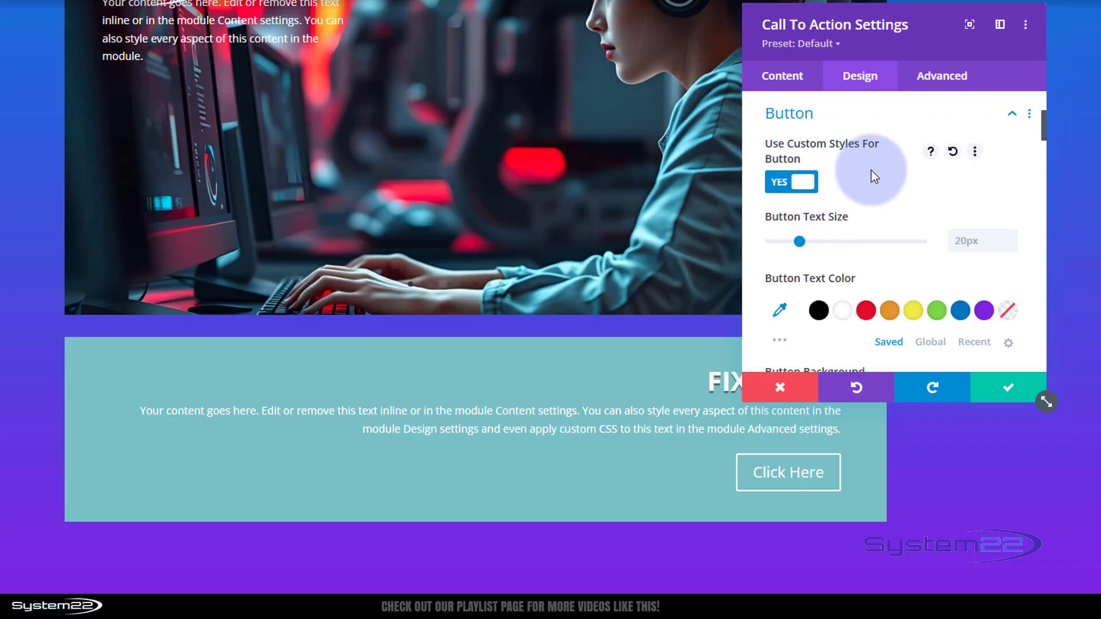
- Set the button background color to black with transparency, rgba(0,0,0,0.45)
scroll(875, 169, "down", 1)
scroll(860, 172, "down", 2)
scroll(858, 230, "down", 1)
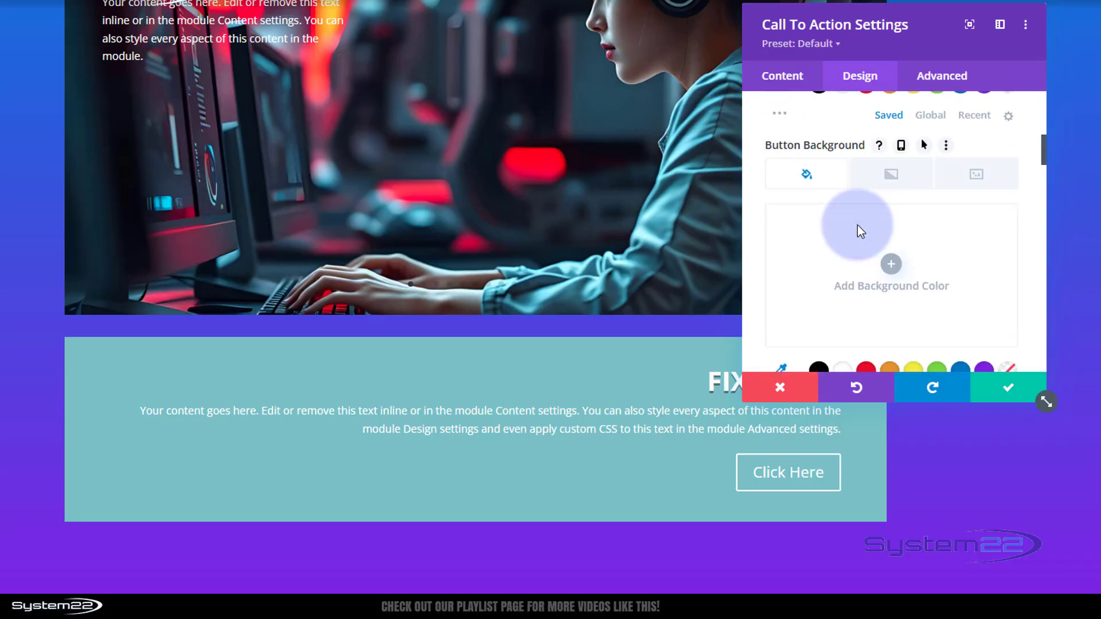
scroll(866, 295, "down", 1)
left_click(819, 295)
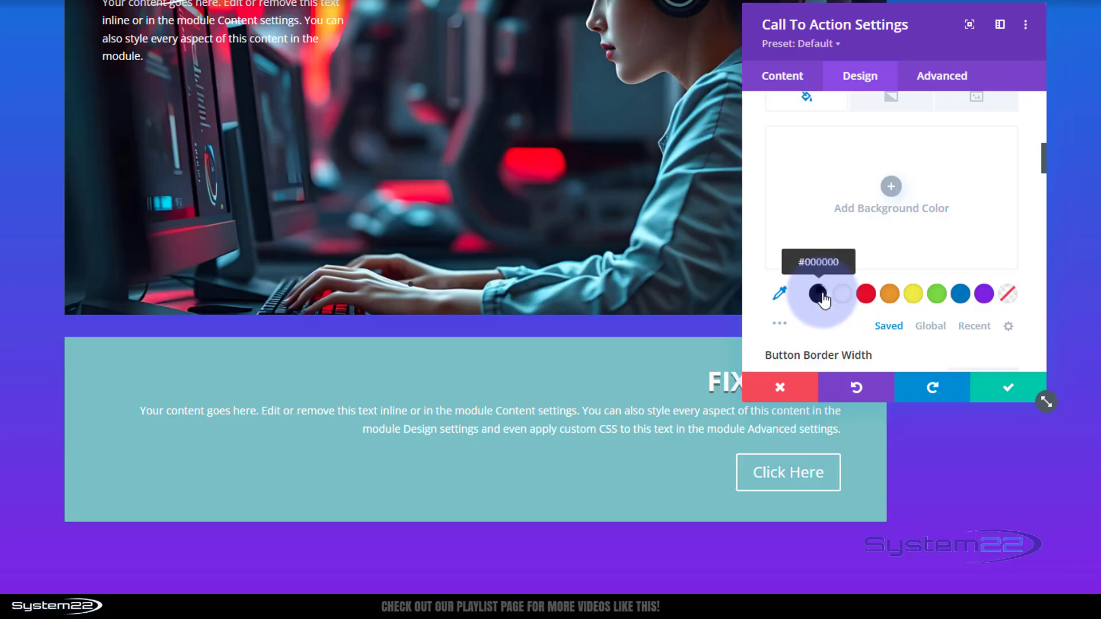
left_click(975, 183)
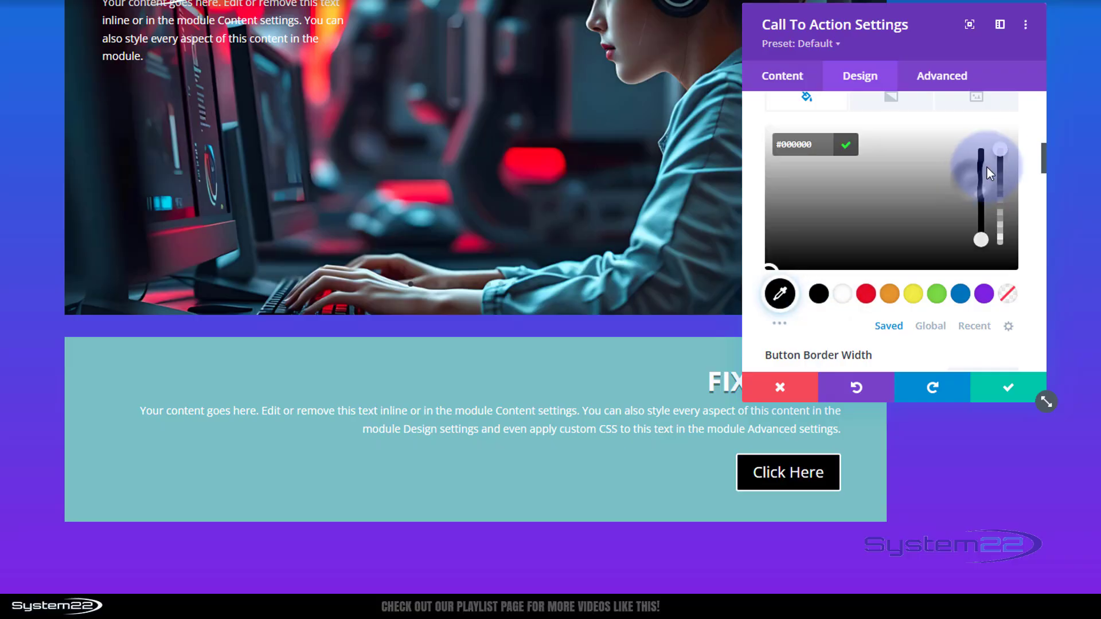
left_click_drag(999, 152, 999, 211)
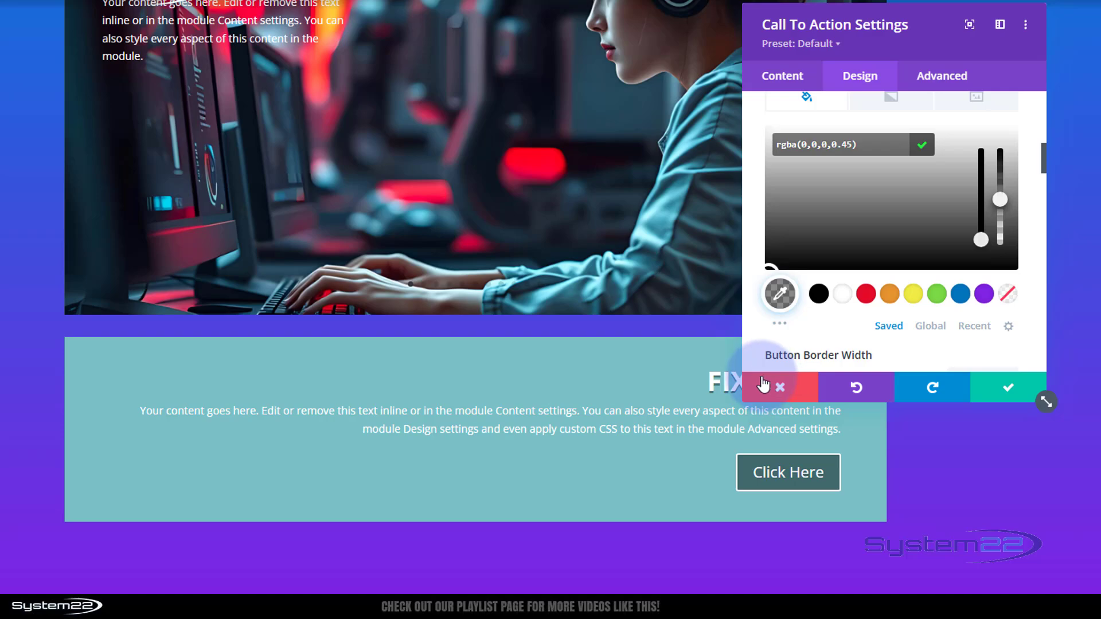
- Remove the call to action's module background color
left_click(781, 77)
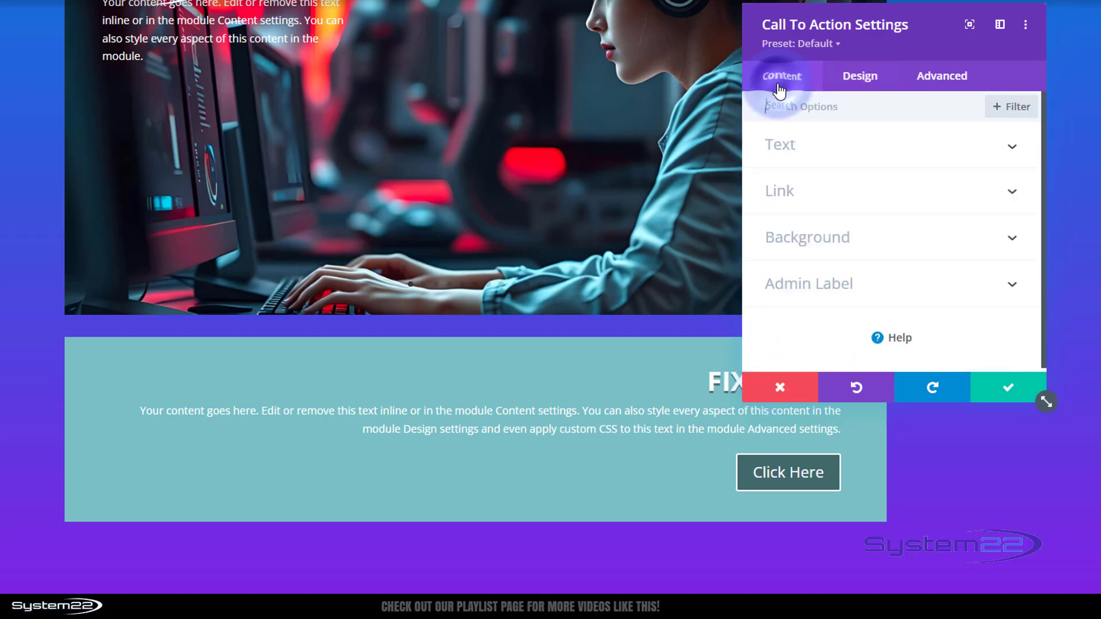
left_click(803, 239)
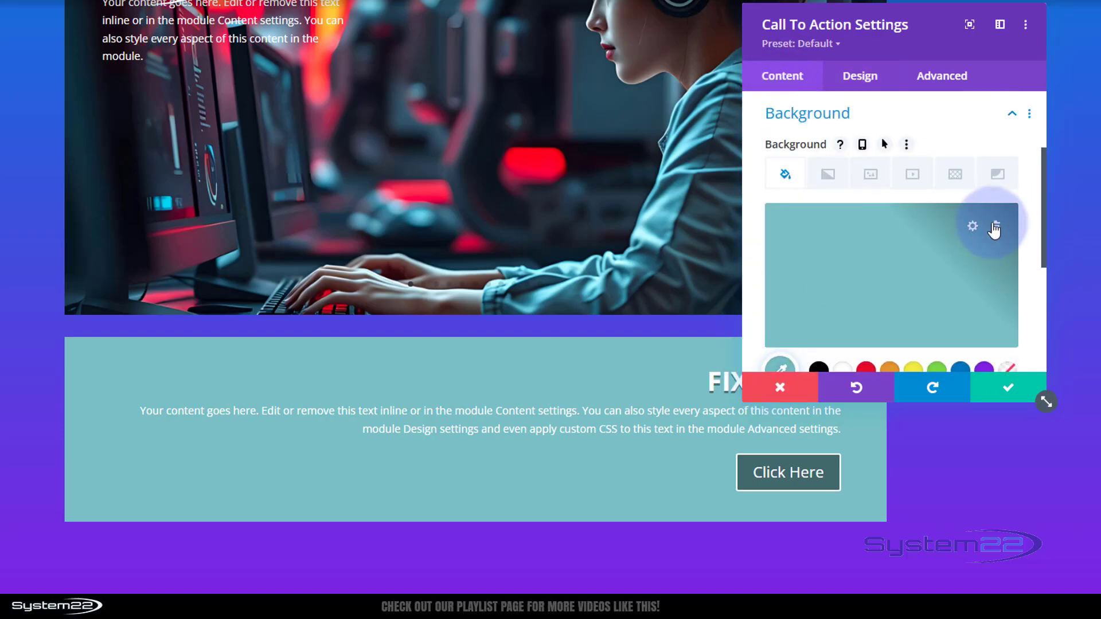
left_click(996, 227)
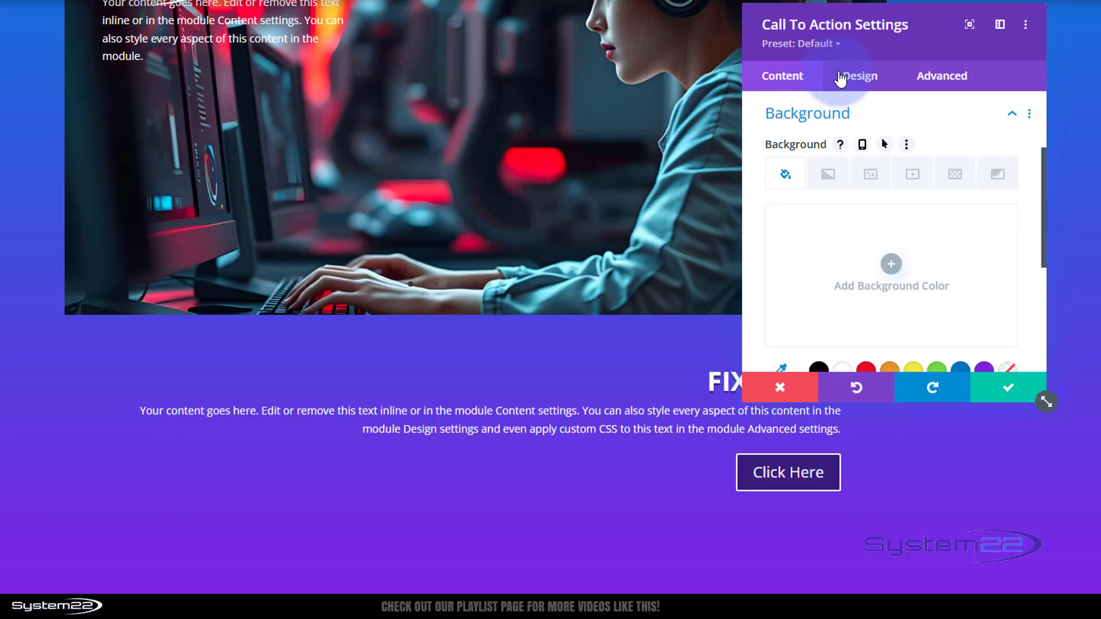
- Set the call to action's width to 50% and align the module to the right
left_click(857, 80)
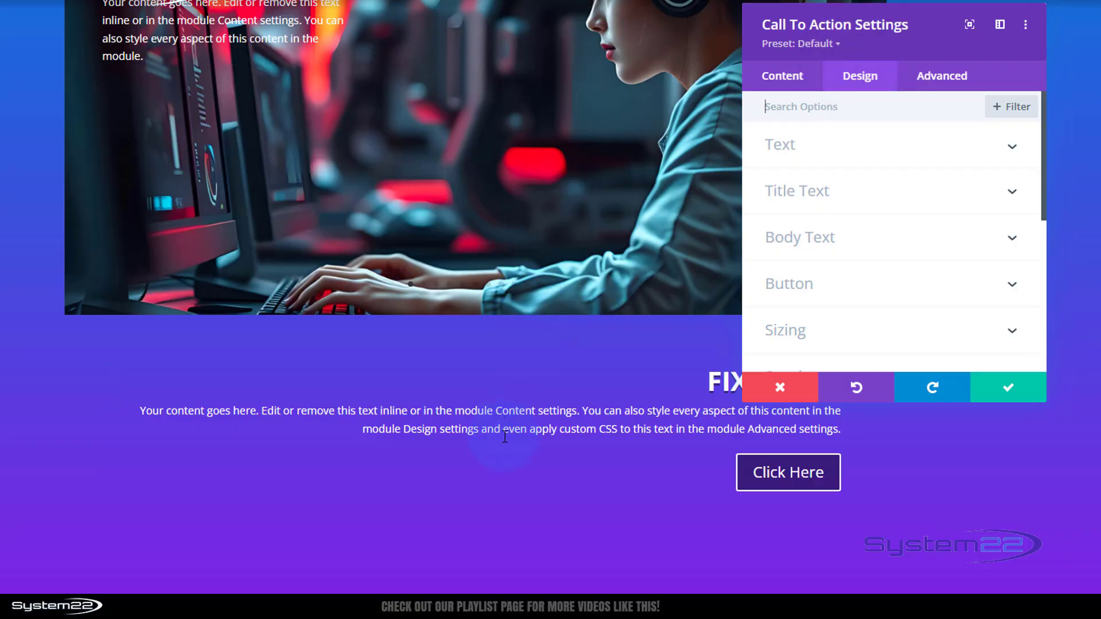
scroll(845, 185, "down", 3)
left_click(842, 179)
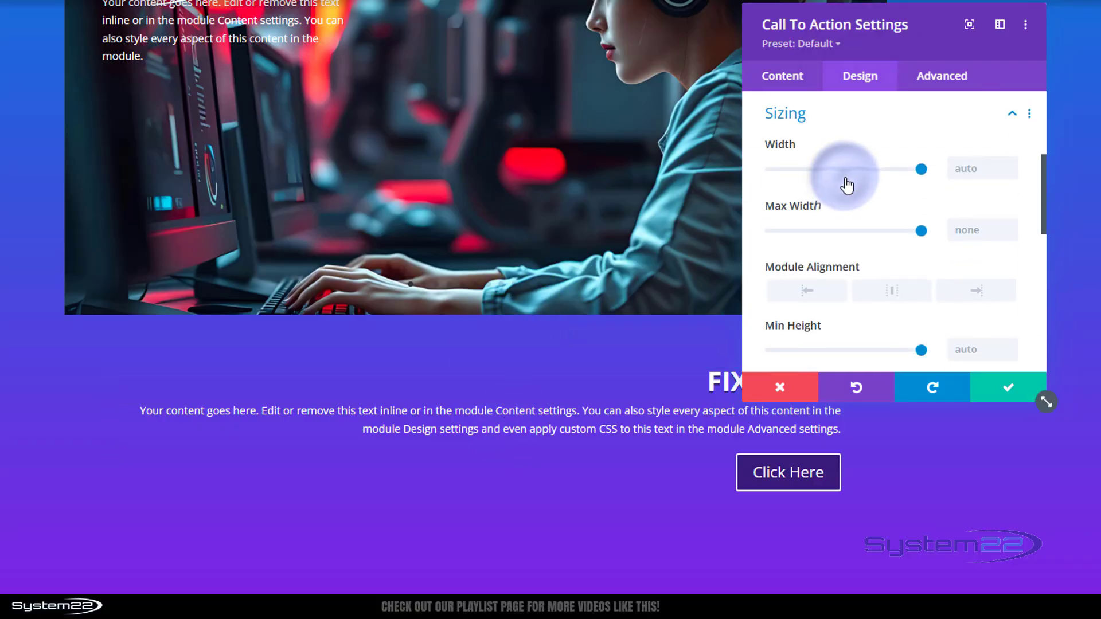
left_click(950, 167)
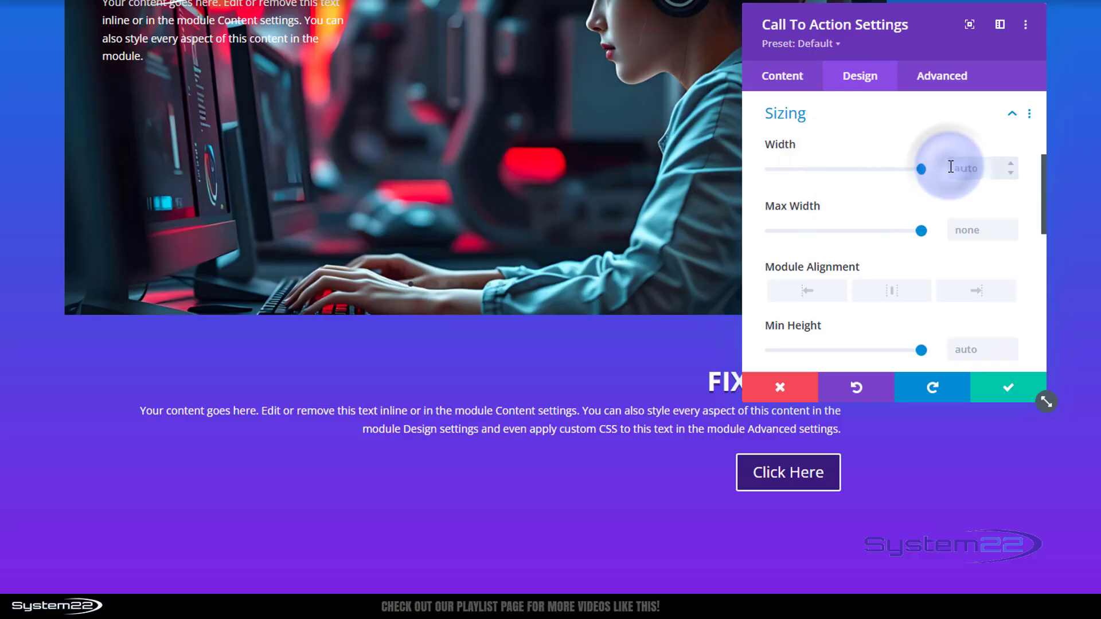
type("50")
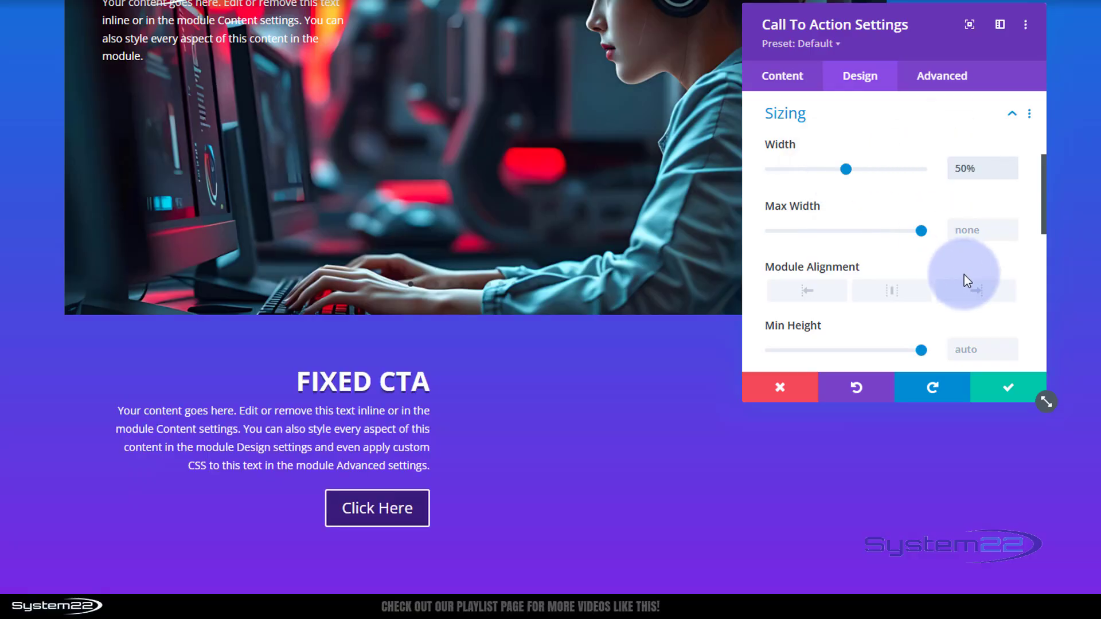
left_click(981, 293)
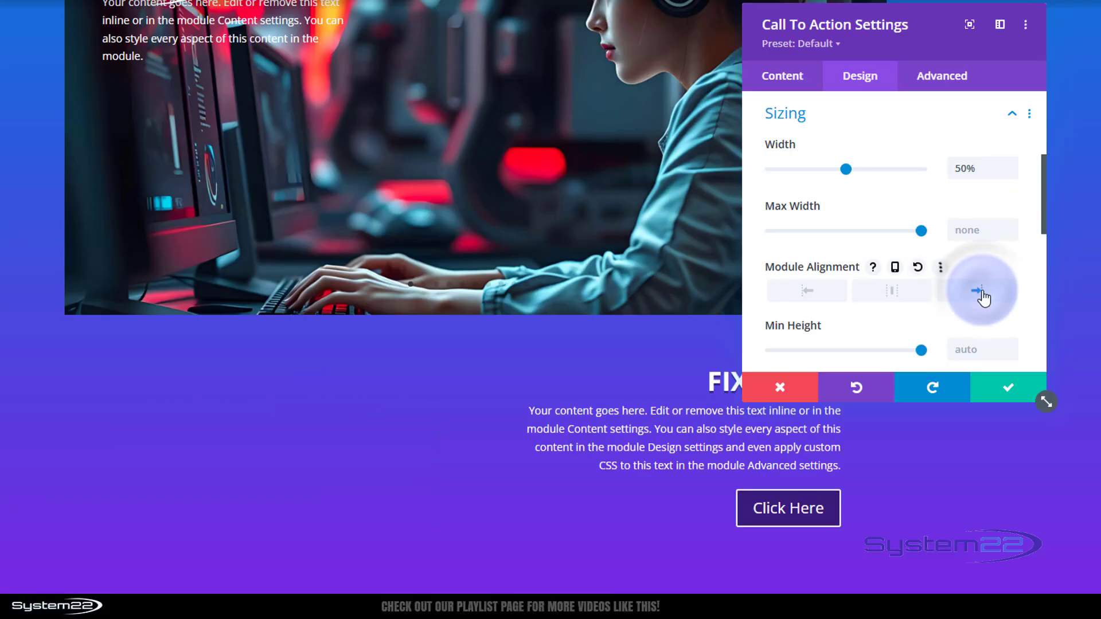
left_click_drag(944, 31, 310, 93)
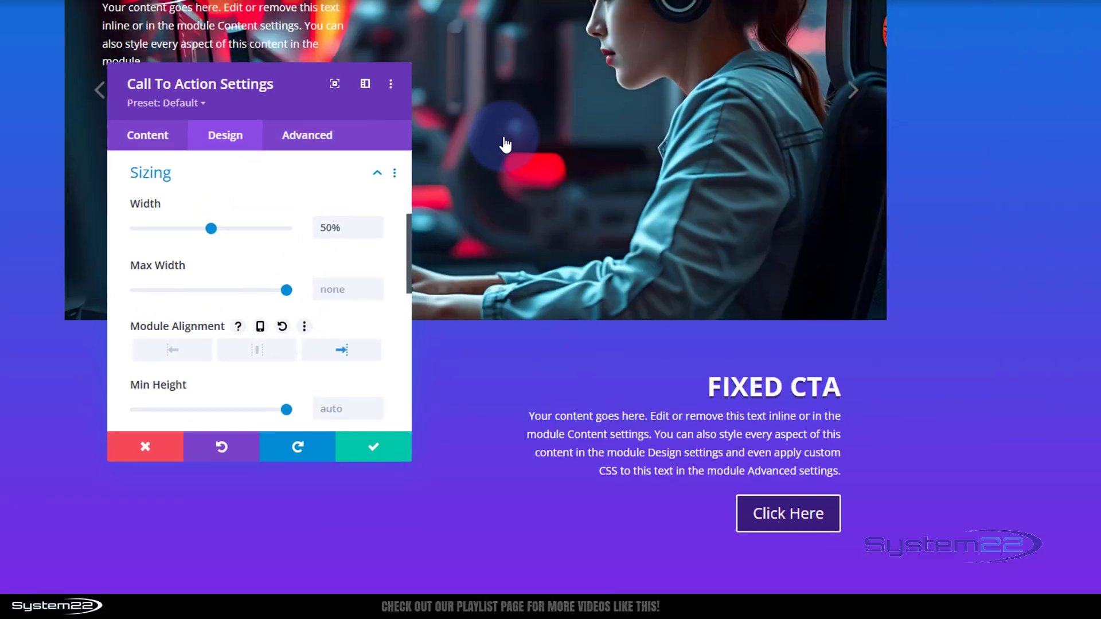
scroll(507, 143, "up", 3)
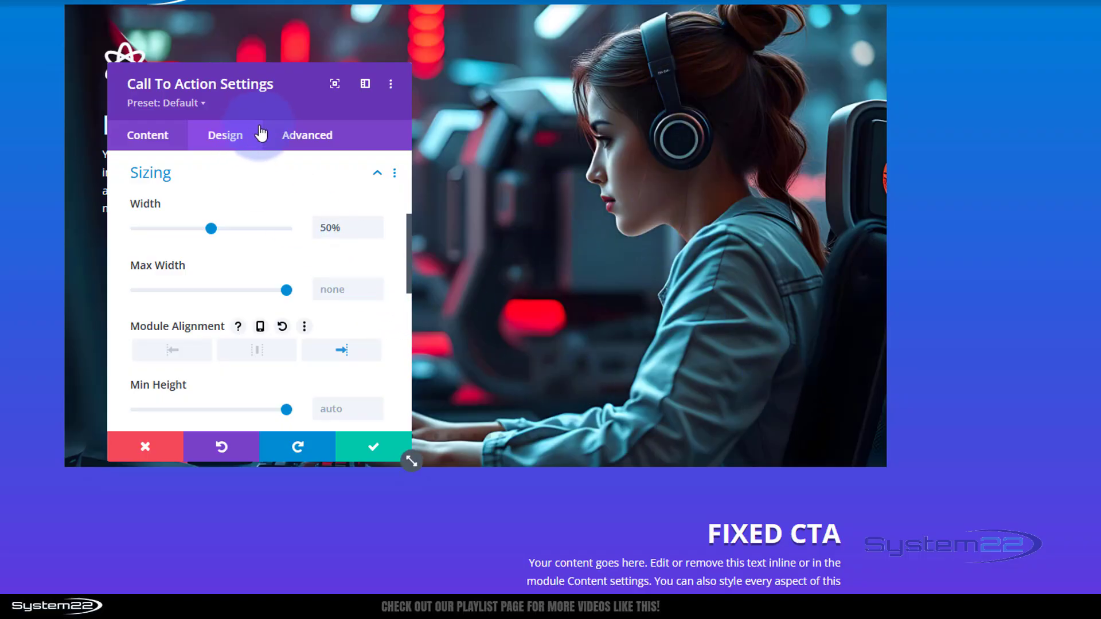
- Set the call to action's position to Absolute at the bottom-right location and save the module
left_click(301, 137)
scroll(327, 167, "down", 3)
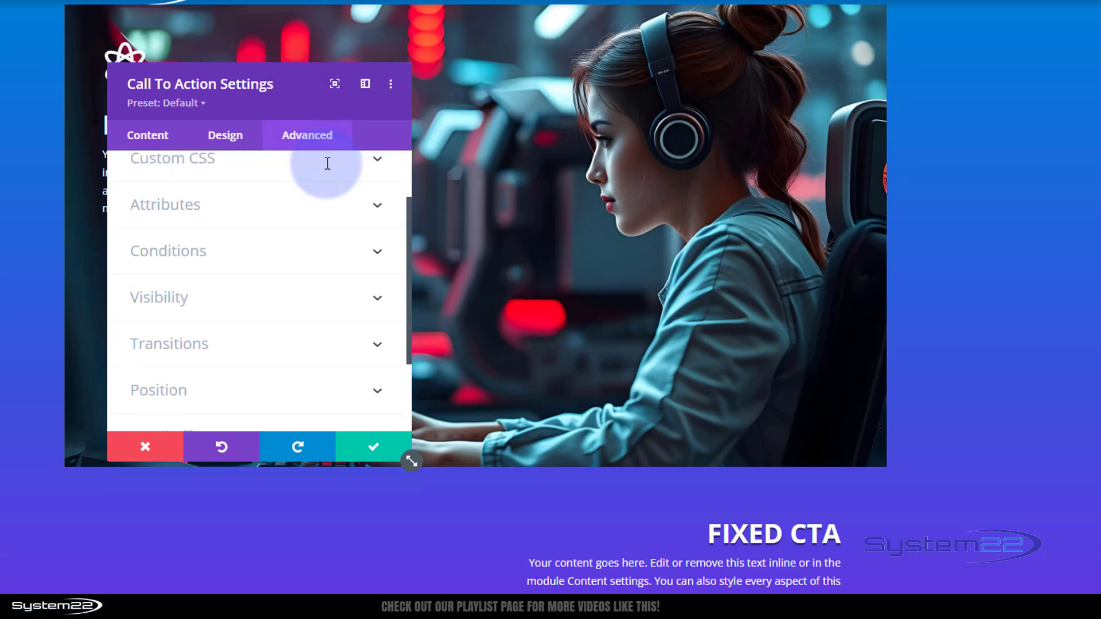
left_click(266, 293)
scroll(266, 300, "down", 2)
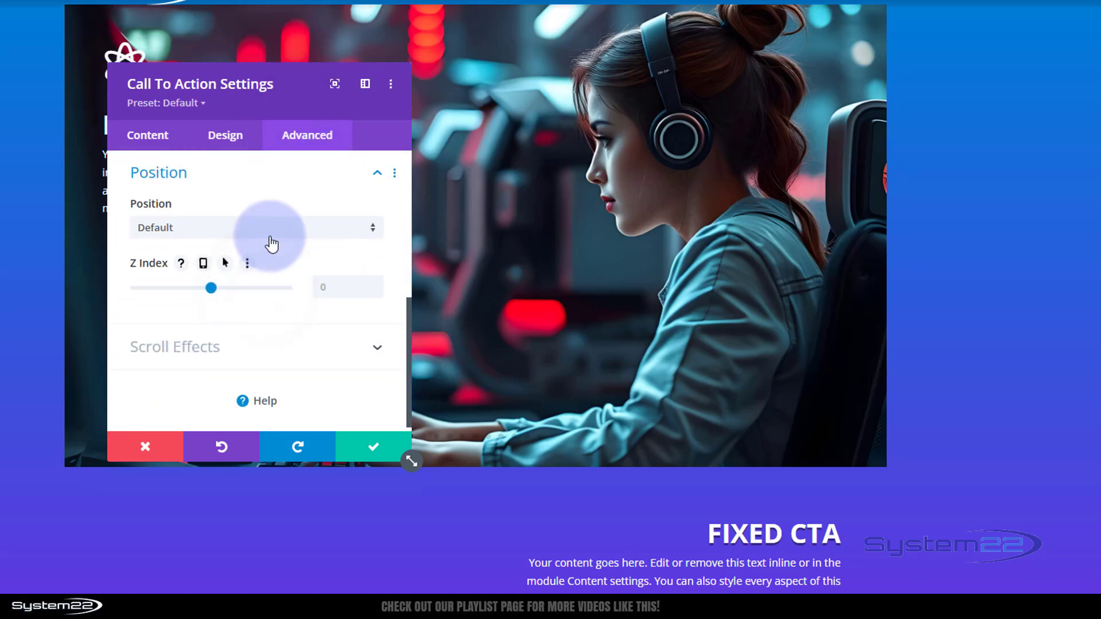
left_click(187, 235)
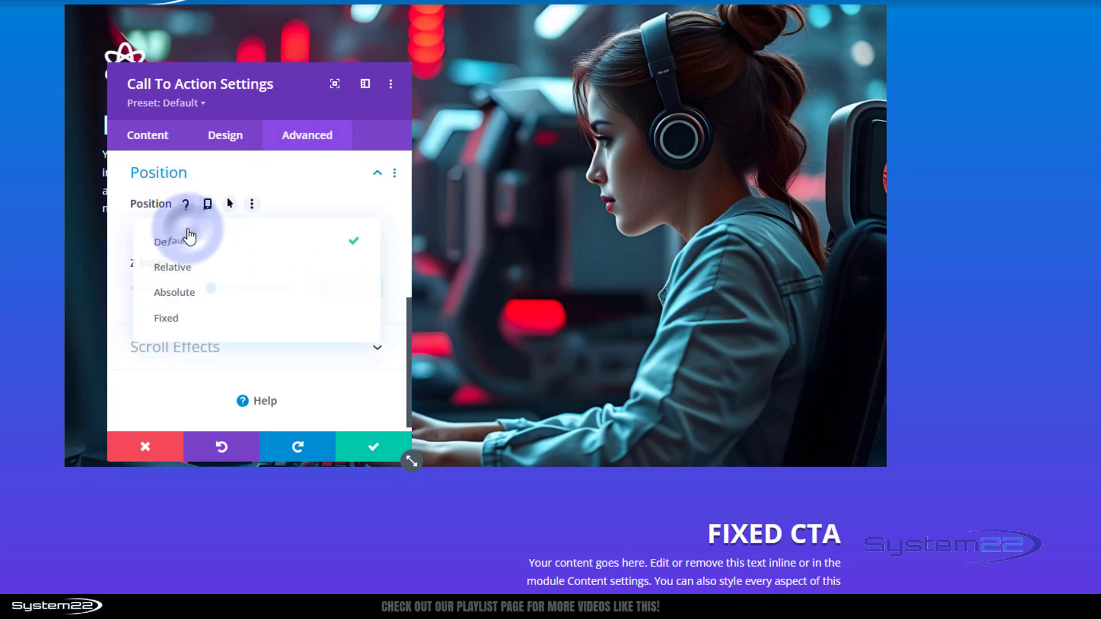
left_click(182, 294)
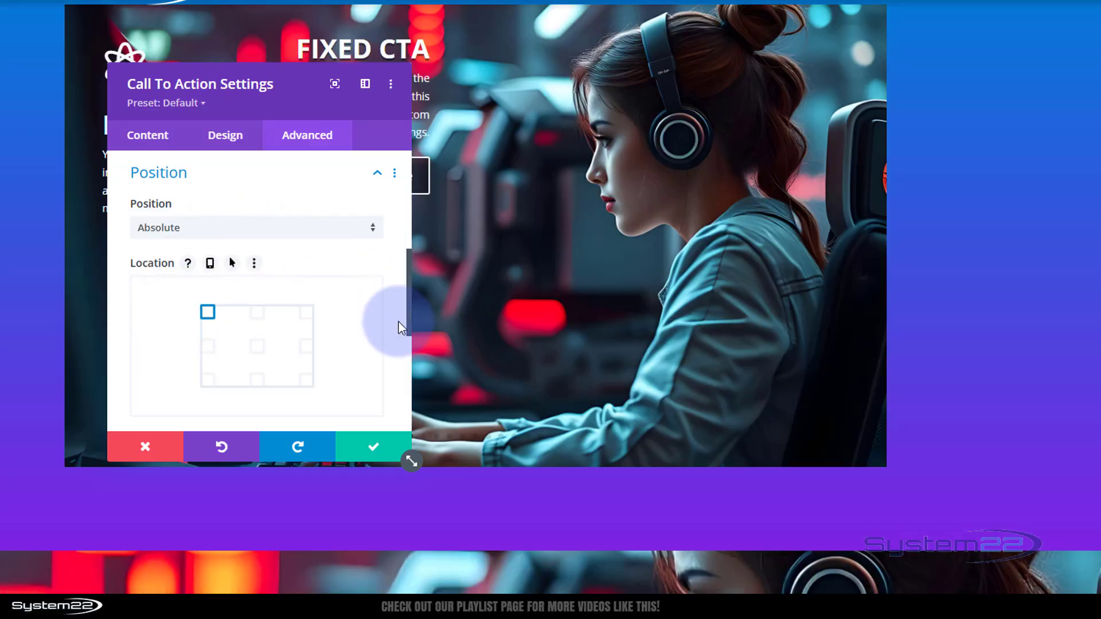
left_click(305, 381)
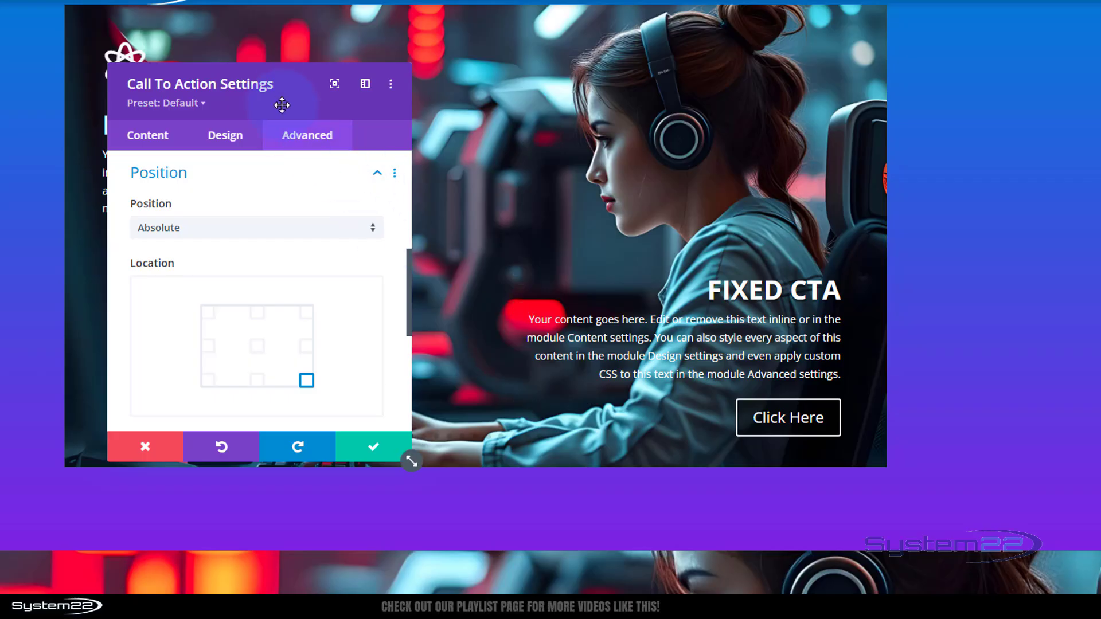
left_click_drag(292, 100, 381, 46)
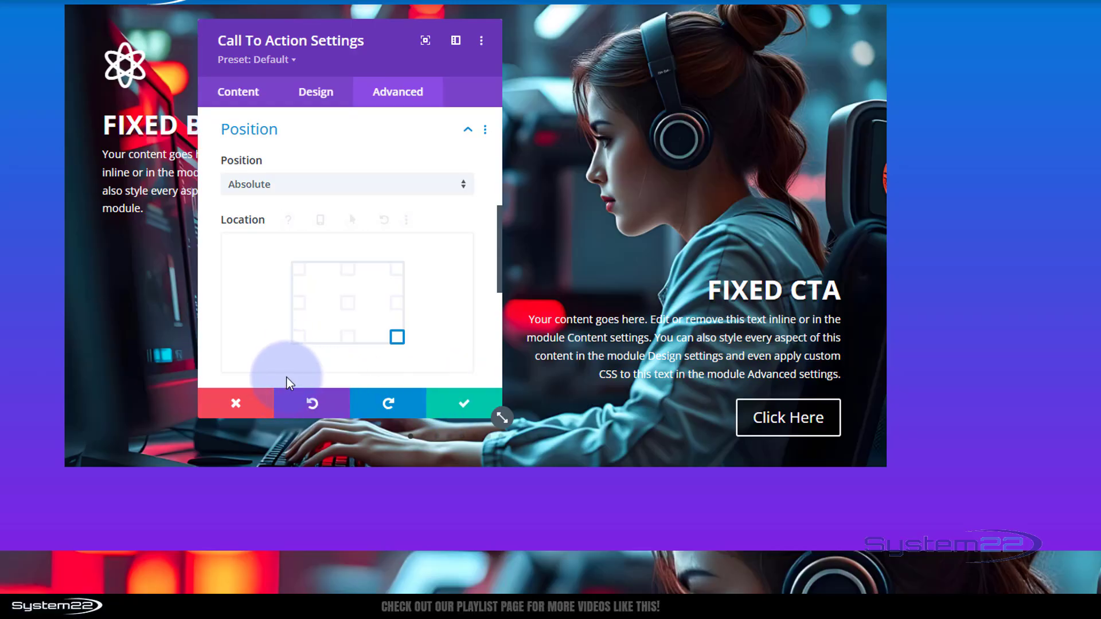
left_click(467, 409)
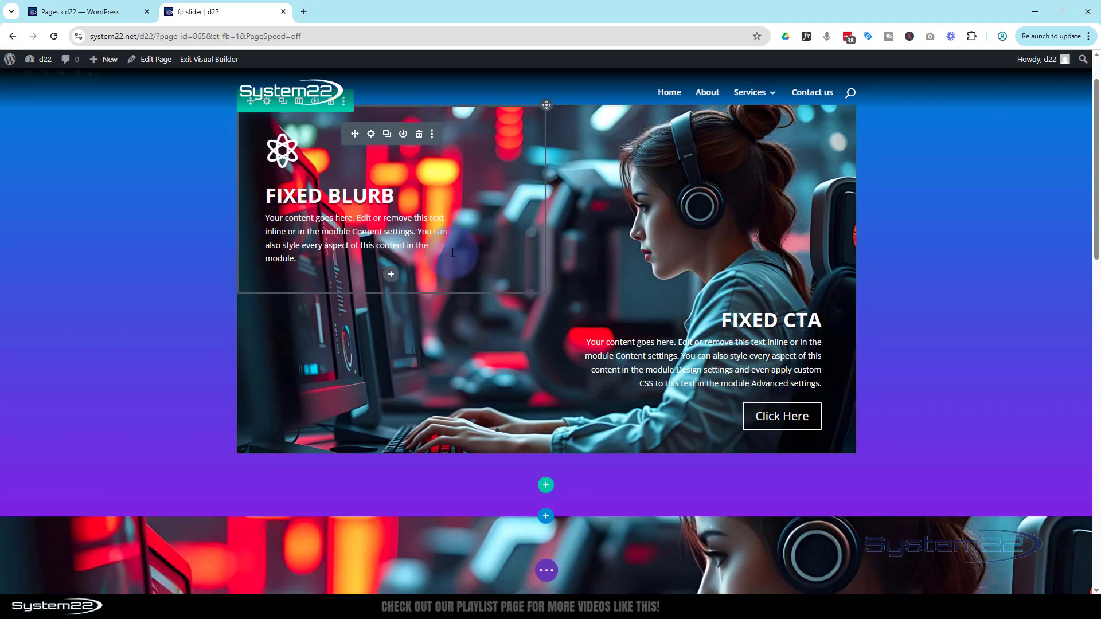
- Open the Fixed Blurb's settings in tablet preview and clear its title for tablet only
left_click(248, 322)
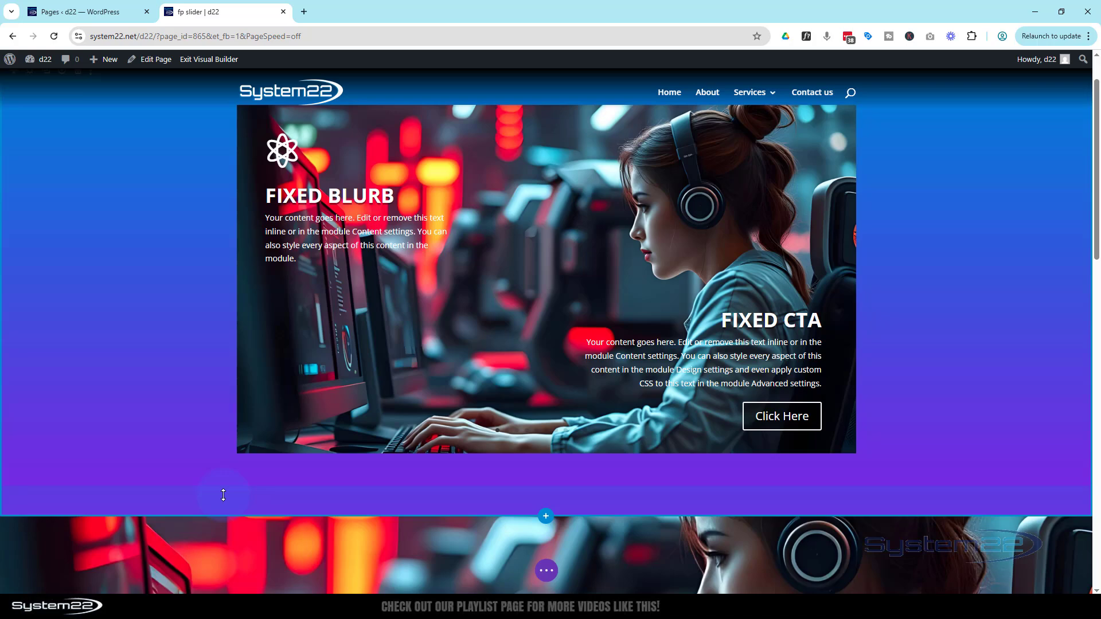
left_click(548, 570)
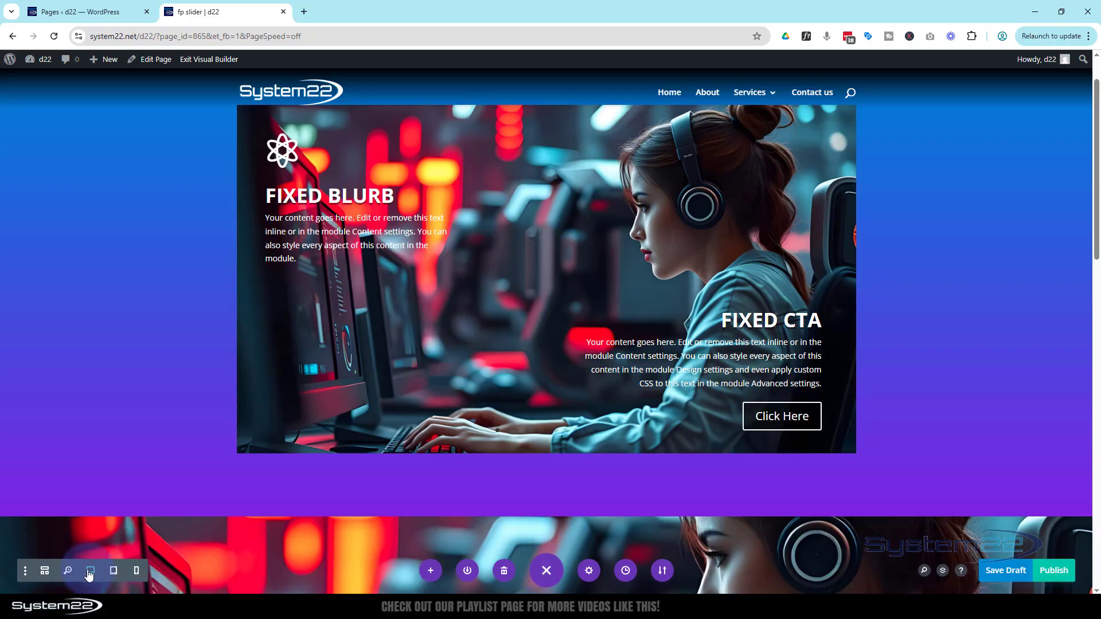
left_click(114, 571)
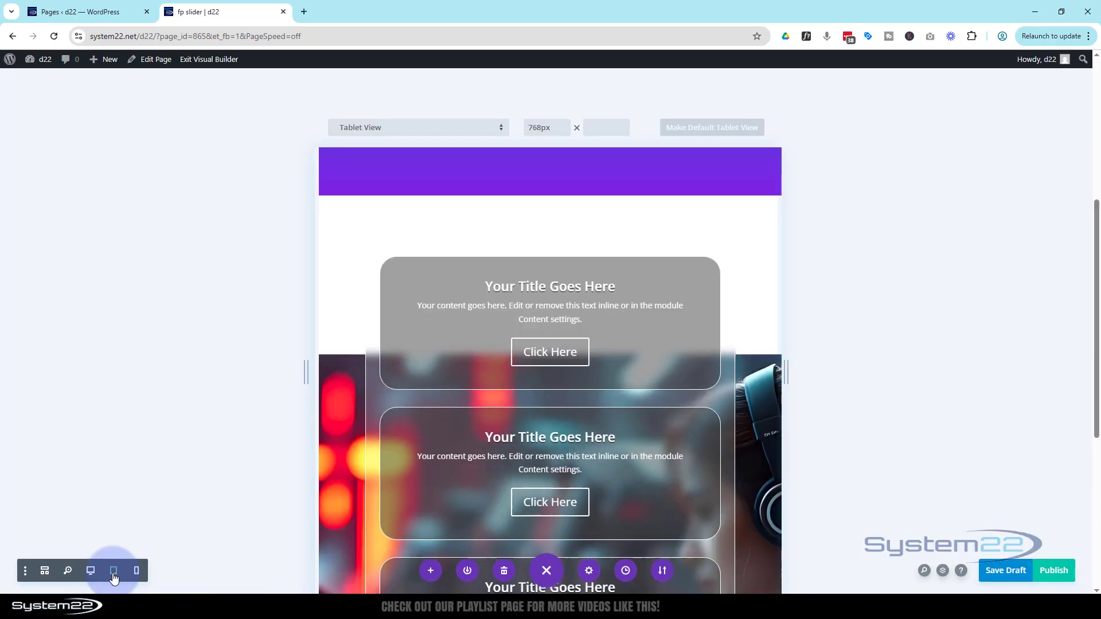
scroll(559, 381, "up", 3)
scroll(560, 381, "up", 5)
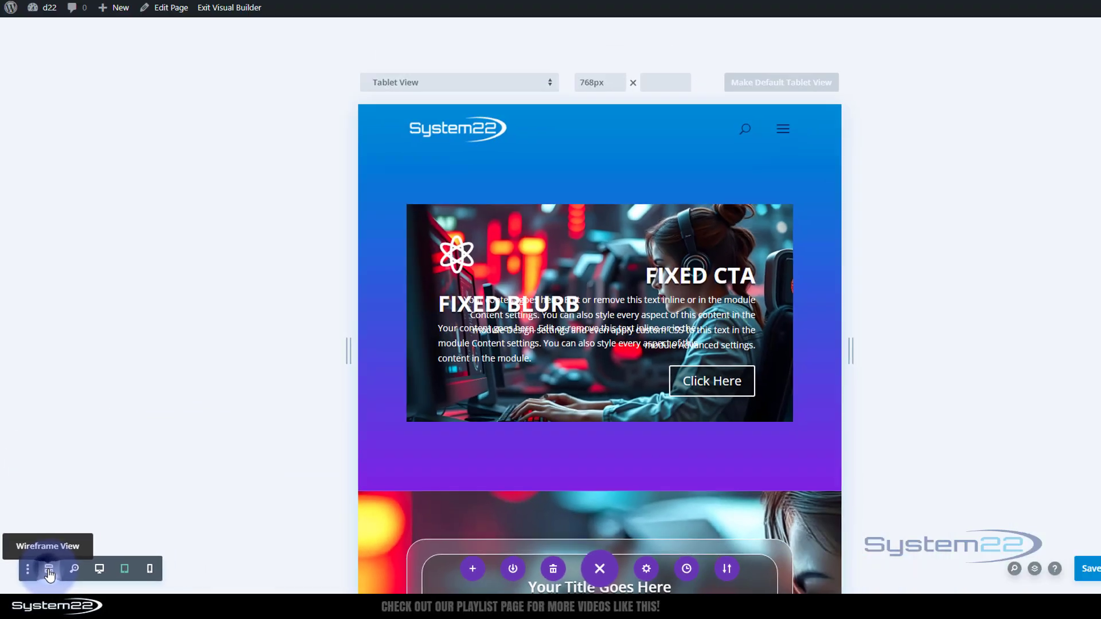
left_click(48, 570)
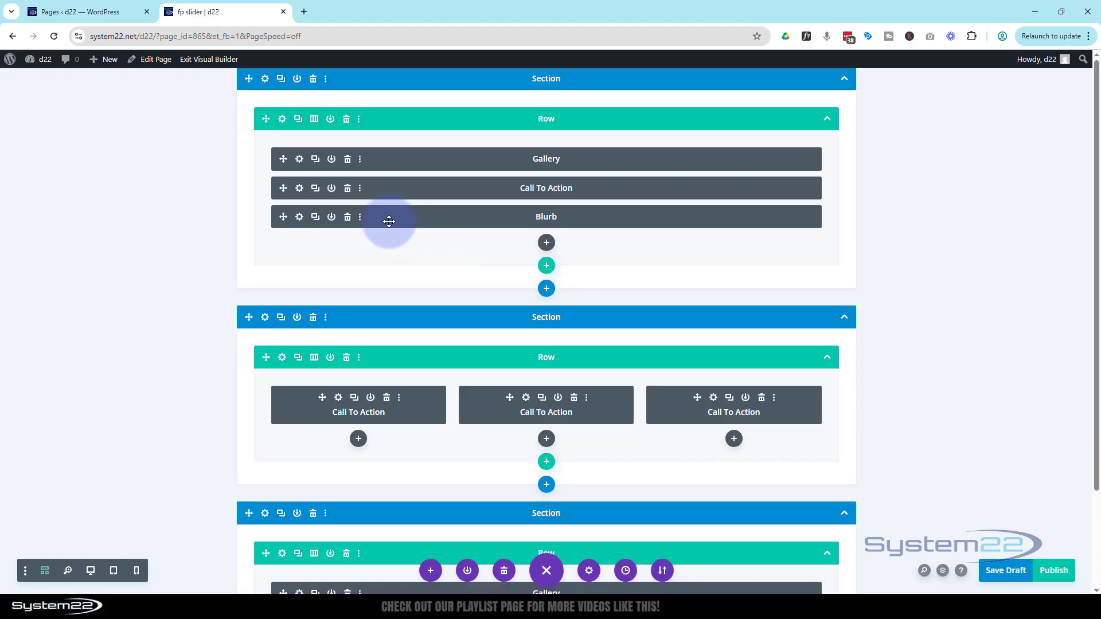
left_click(299, 217)
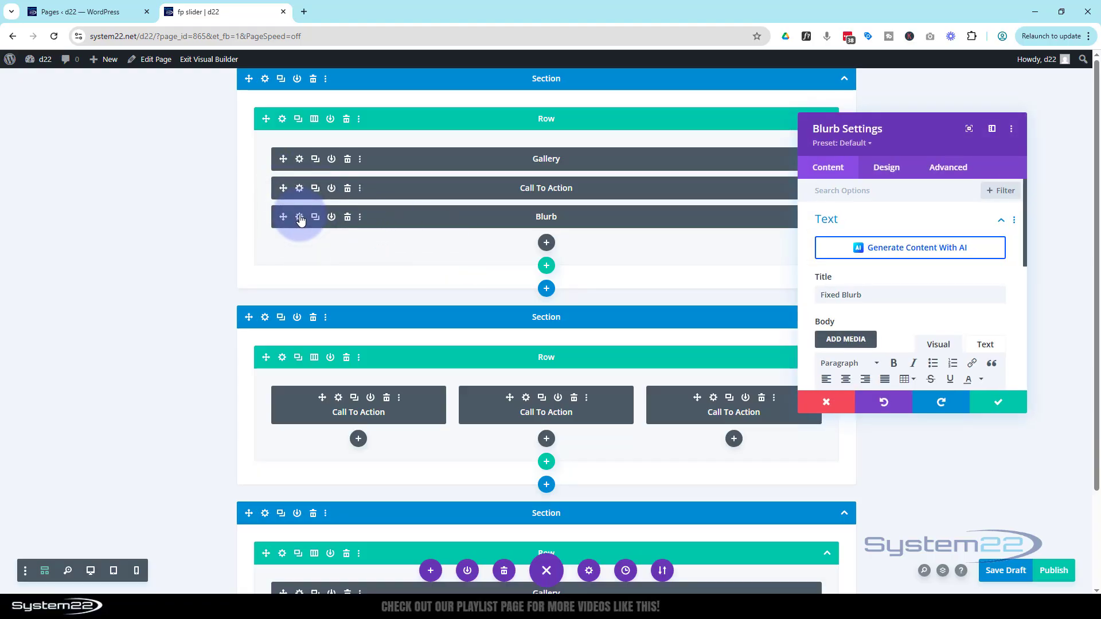
left_click(114, 570)
scroll(488, 351, "down", 5)
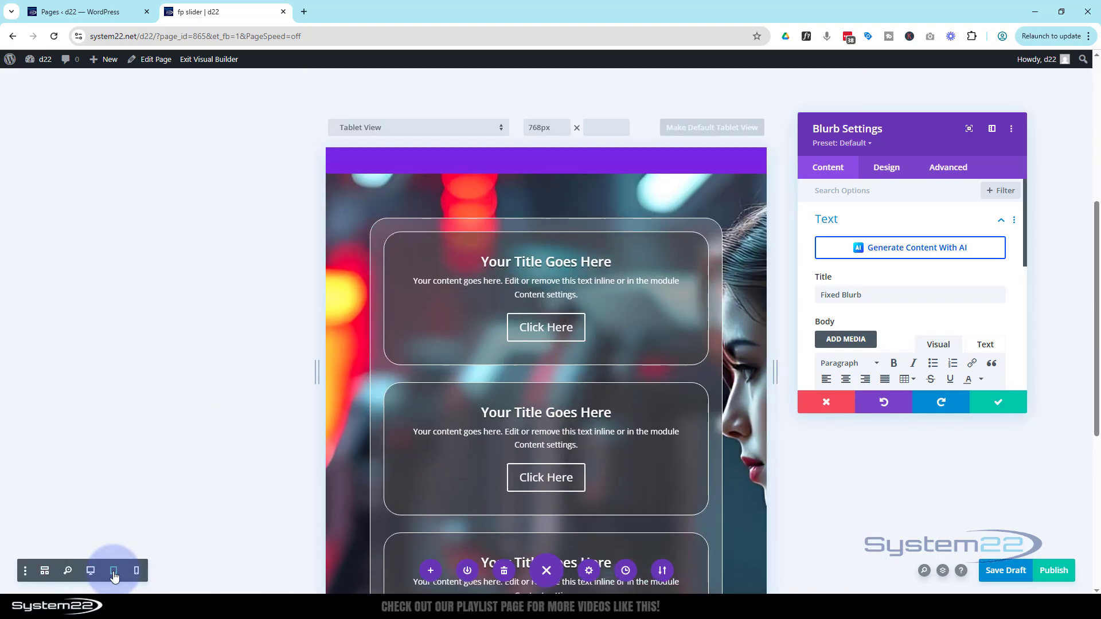
scroll(490, 347, "up", 10)
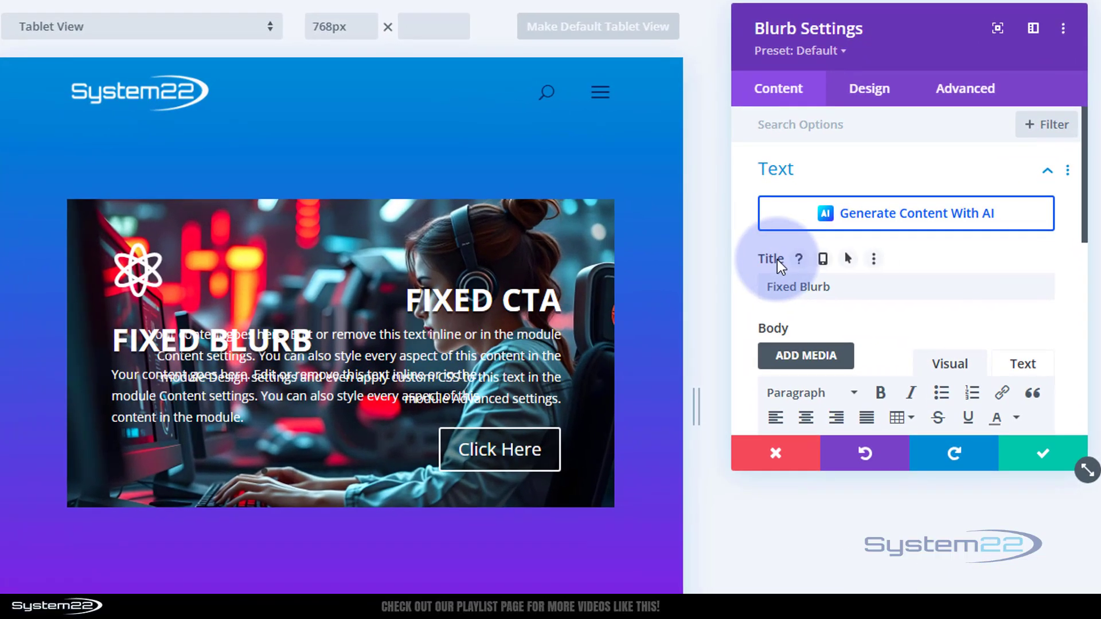
left_click(824, 258)
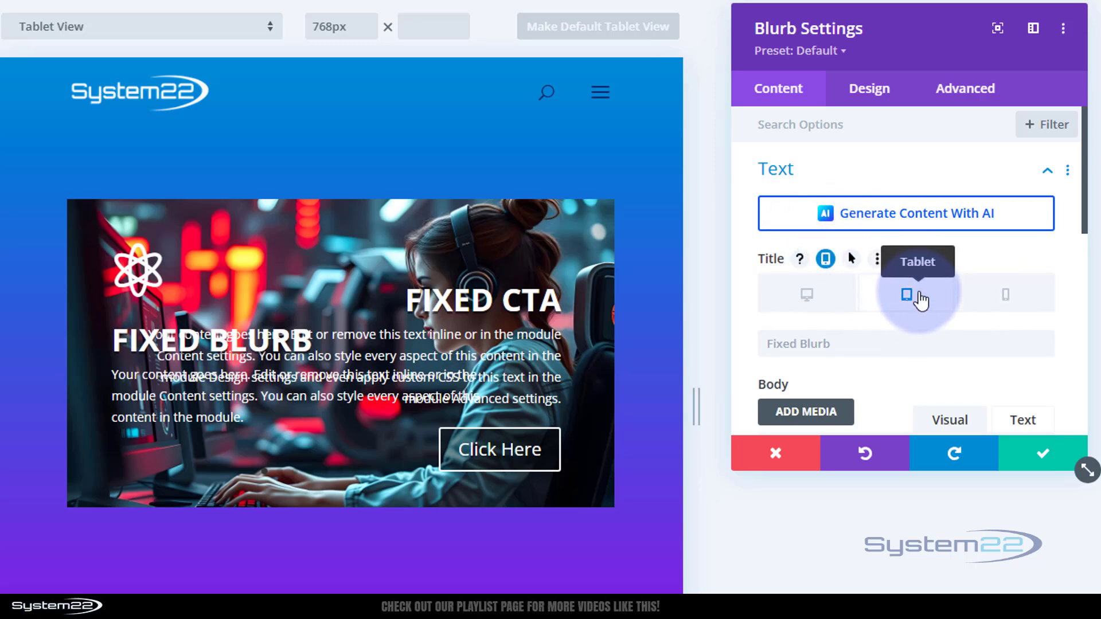
left_click(844, 340)
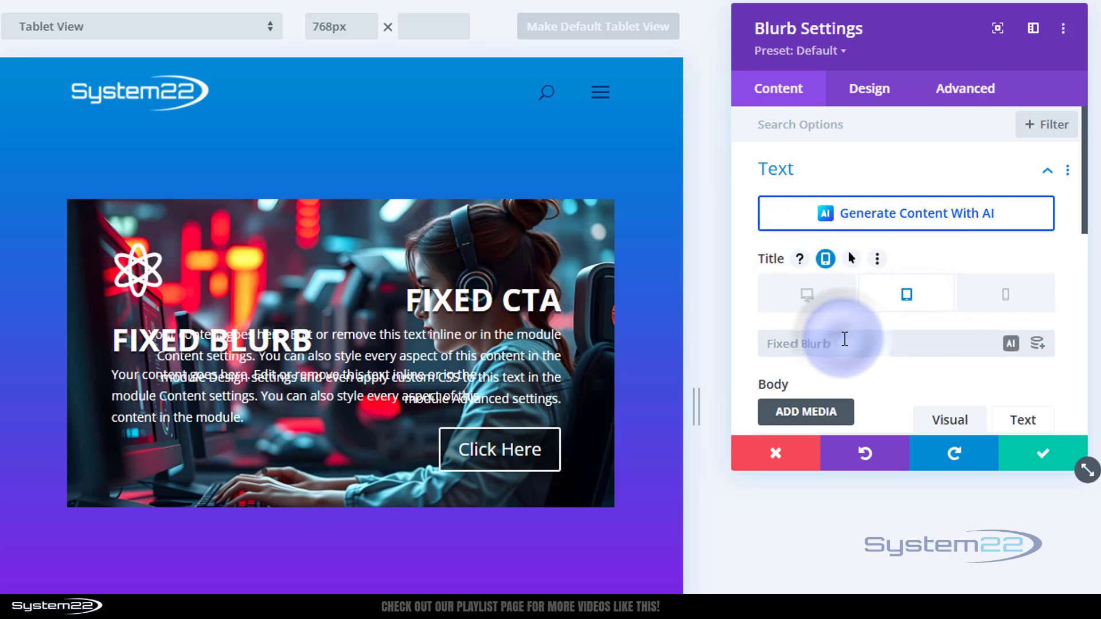
type("a")
key("BackSpace")
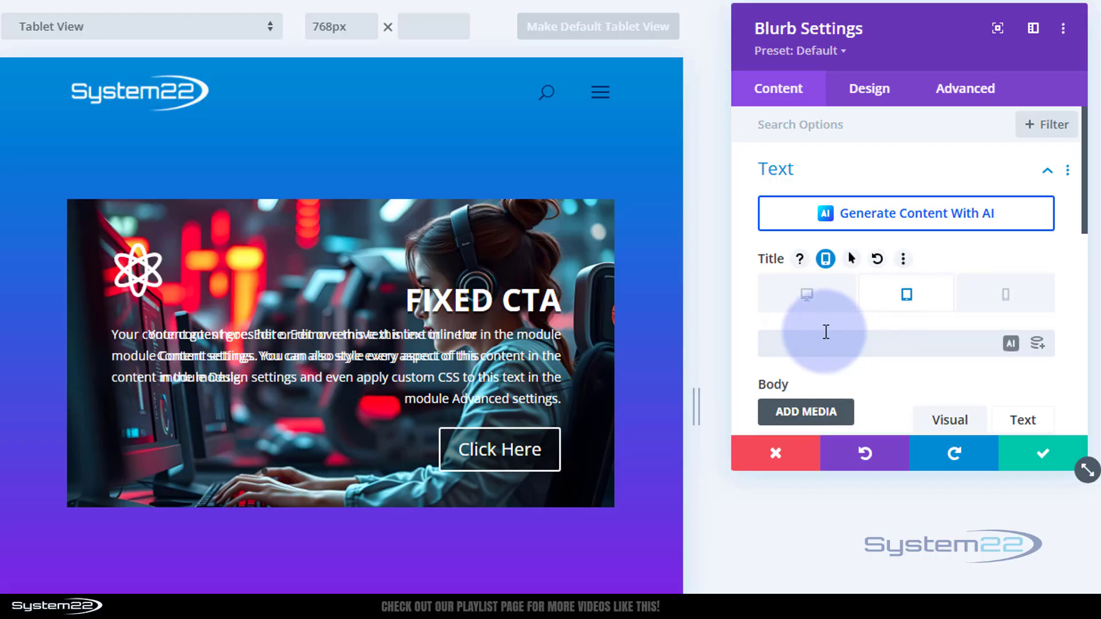
- Clear the Fixed Blurb's body text for tablet only
scroll(831, 322, "down", 3)
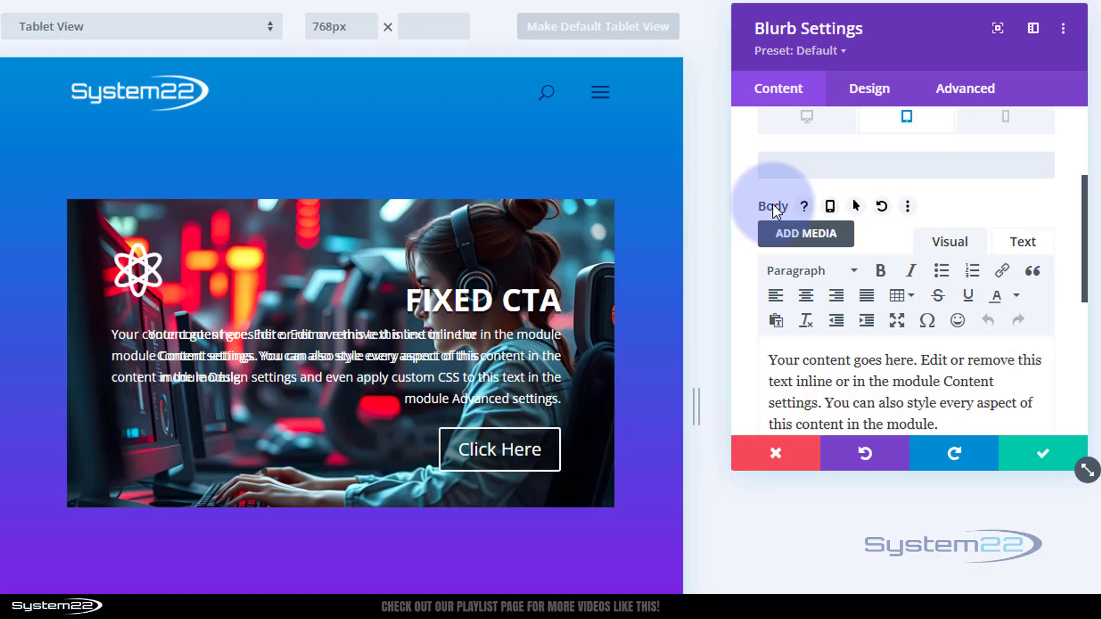
left_click(830, 208)
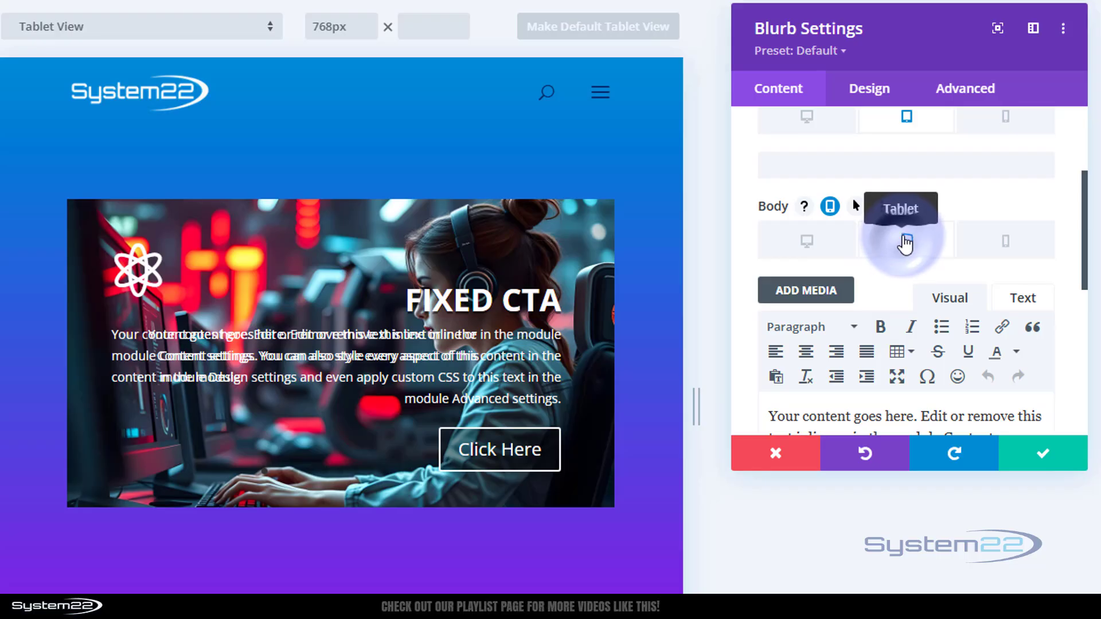
scroll(907, 241, "down", 3)
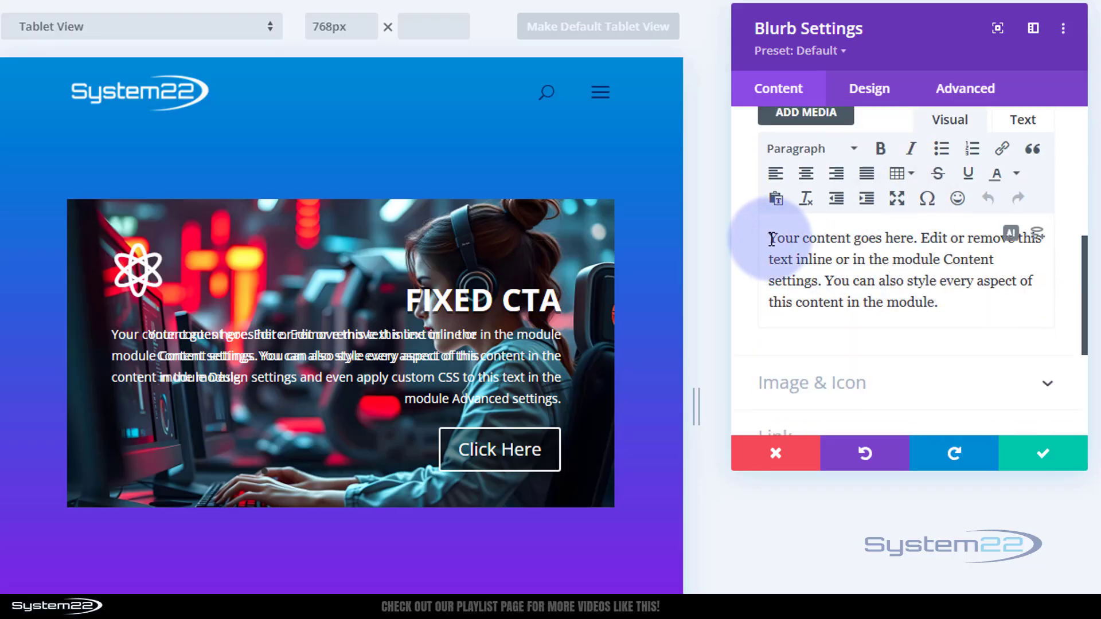
left_click_drag(772, 238, 962, 303)
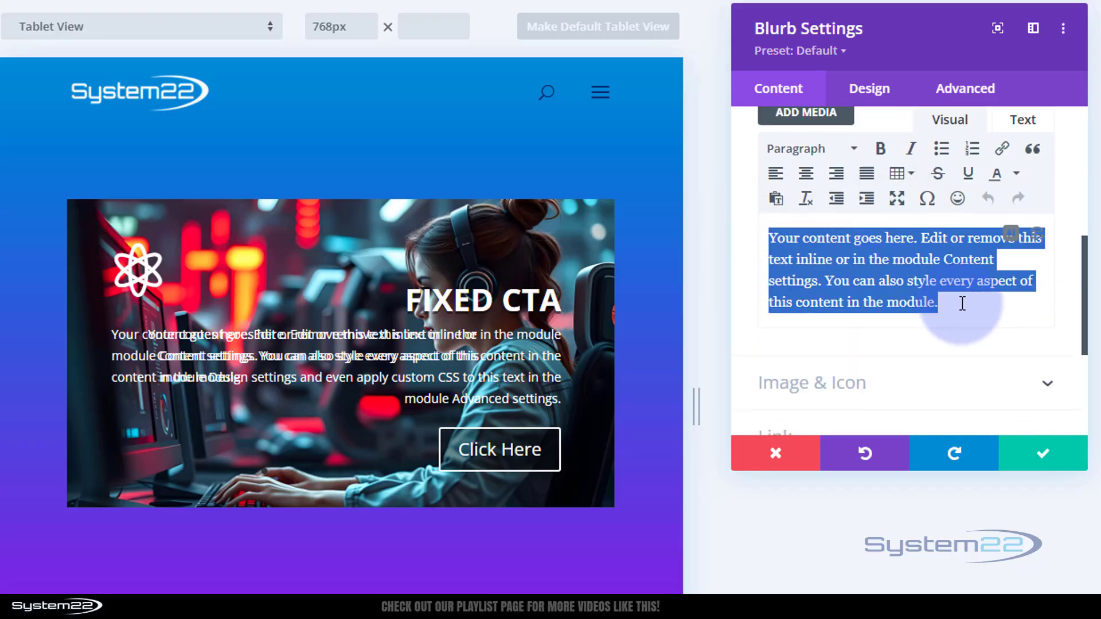
key("BackSpace")
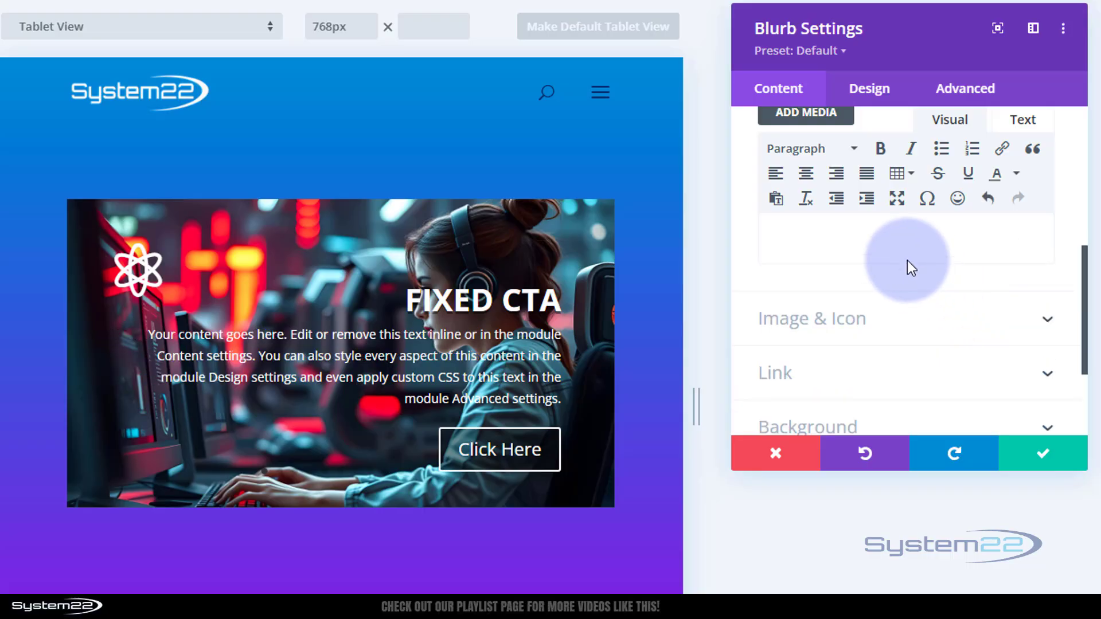
left_click(467, 285)
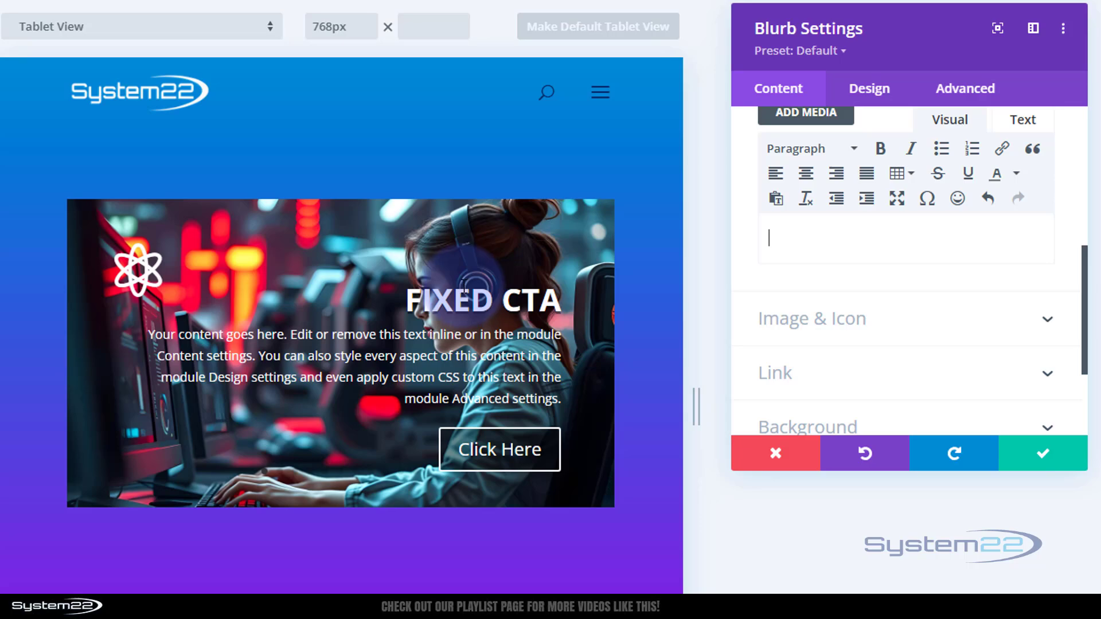
left_click(489, 454)
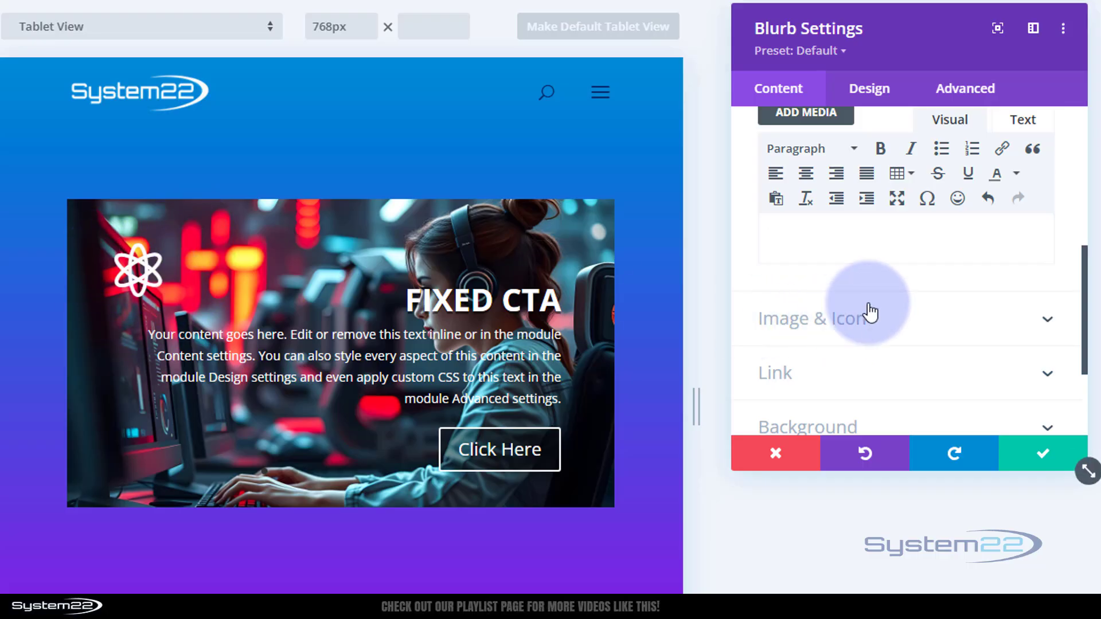
- Disable the Fixed Blurb on phones in its visibility settings and save the module
scroll(866, 301, "up", 5)
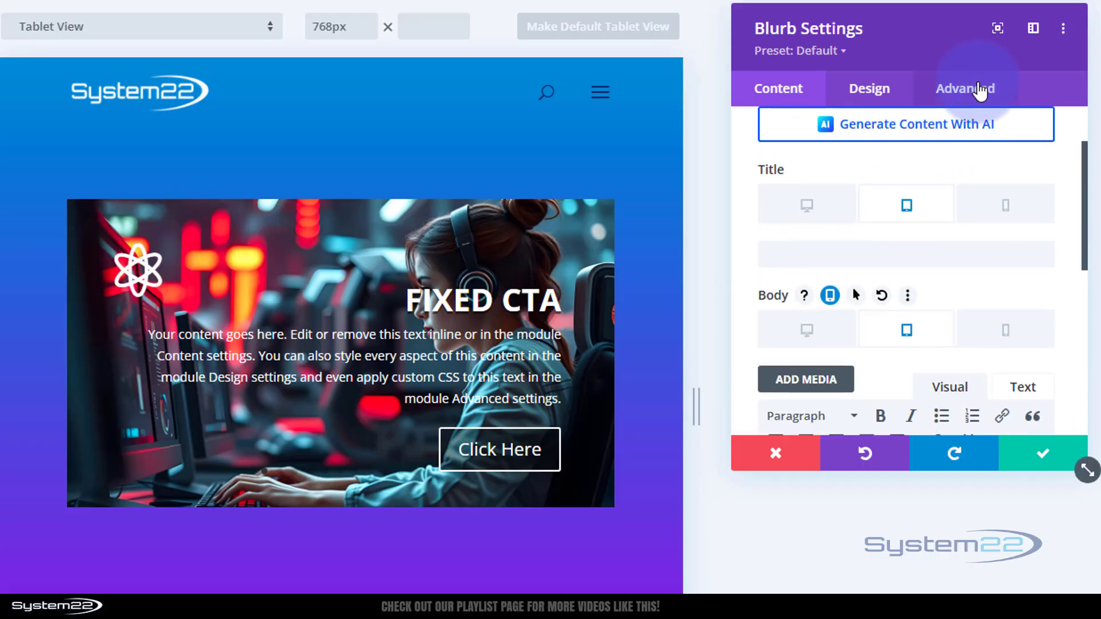
left_click(976, 96)
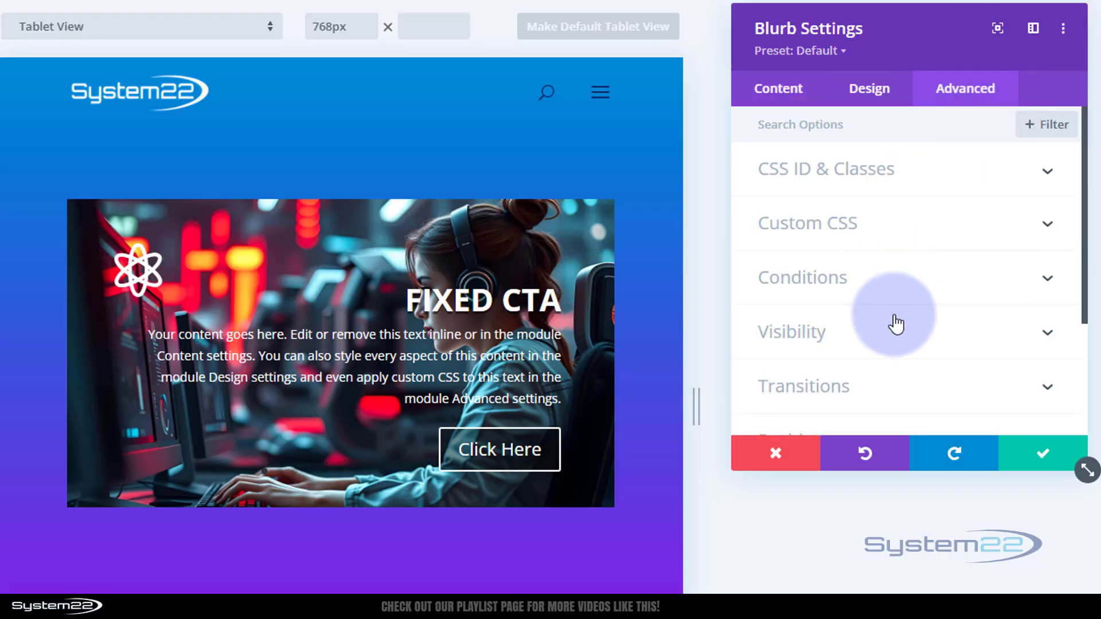
left_click(894, 340)
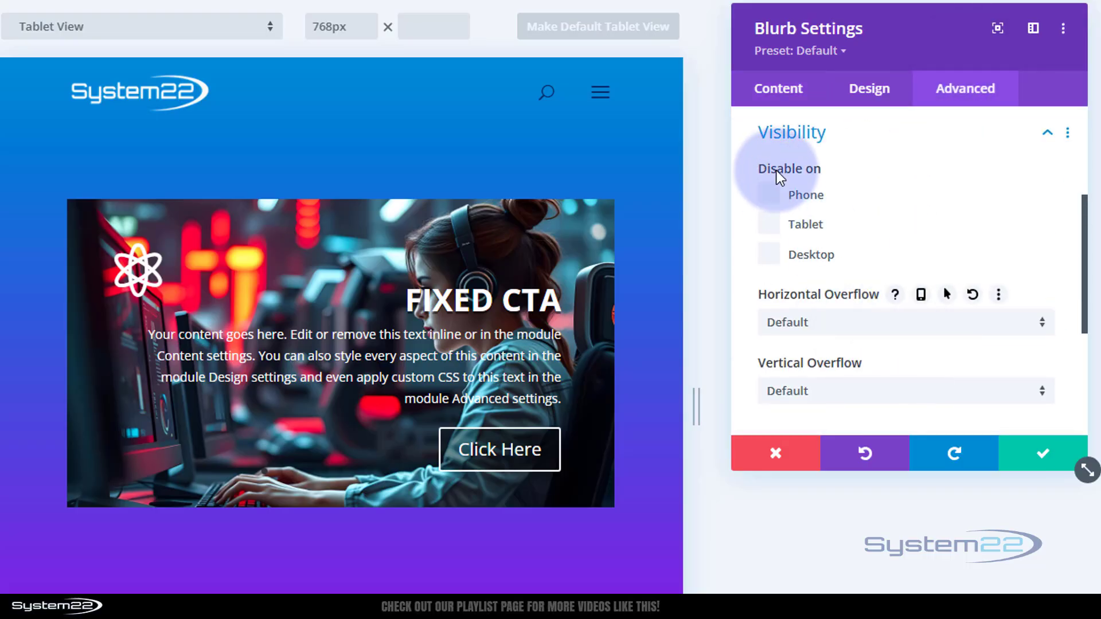
left_click(767, 196)
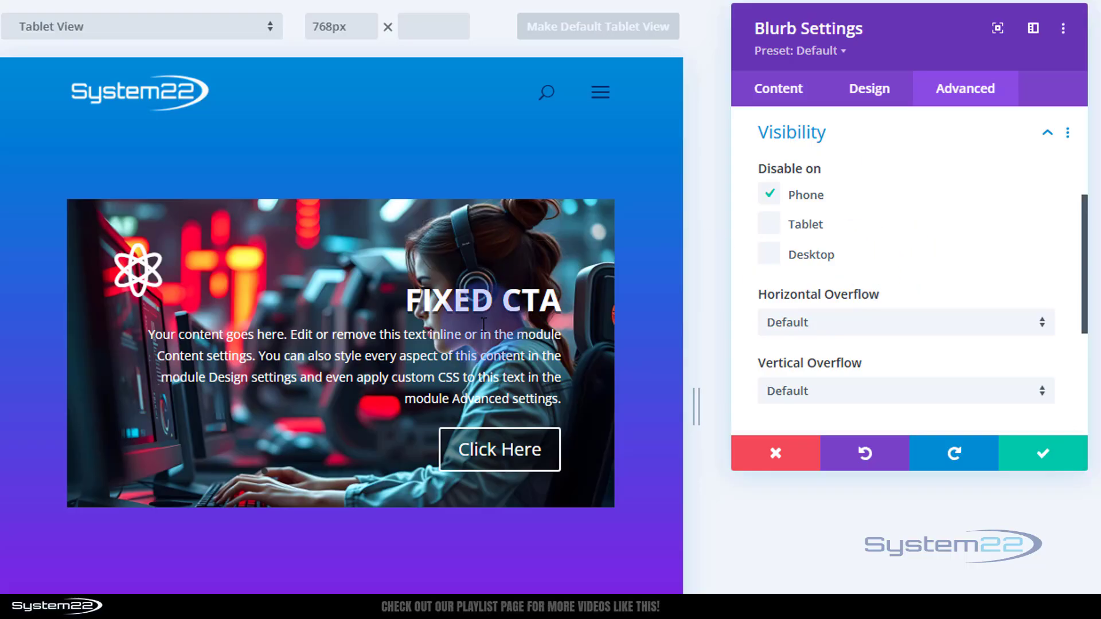
left_click(1054, 464)
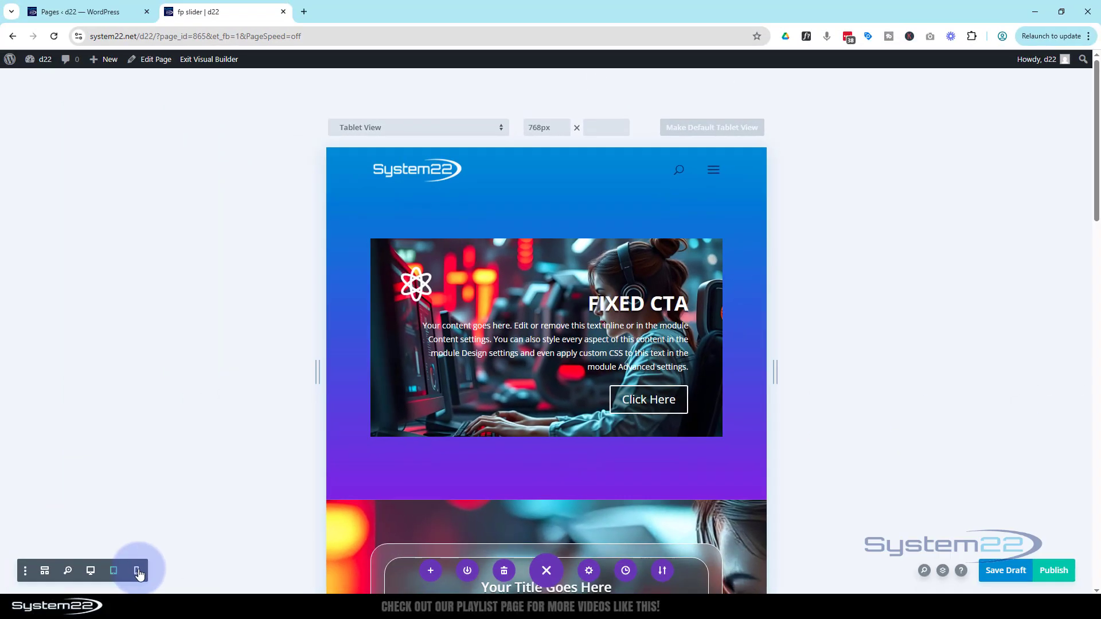
- Switch to phone preview and open the Call To Action module's settings
left_click(138, 571)
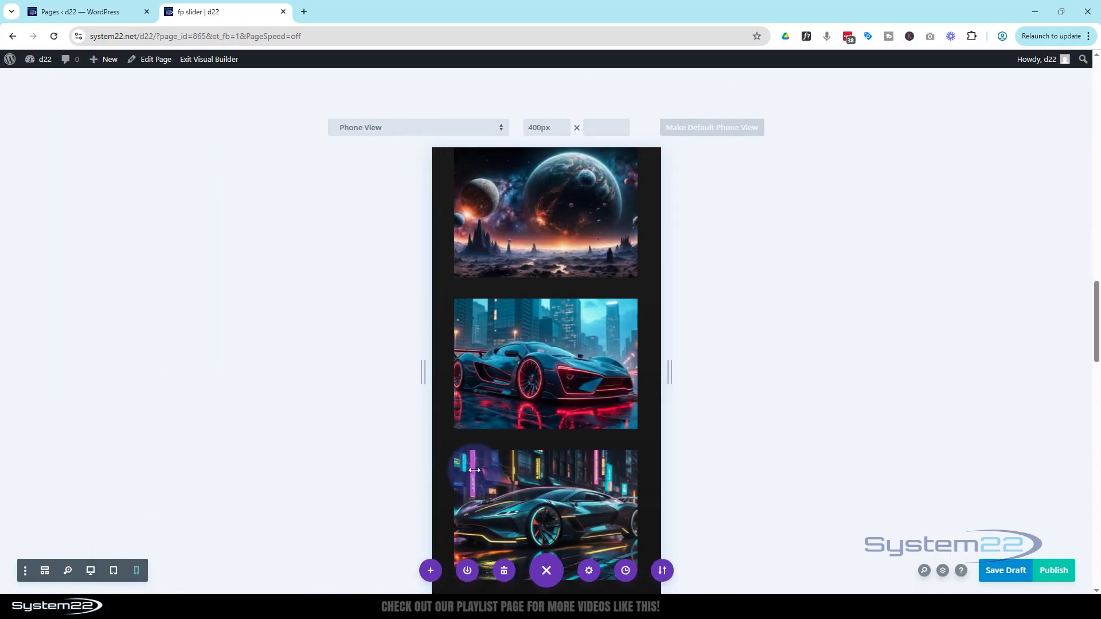
scroll(506, 472, "up", 10)
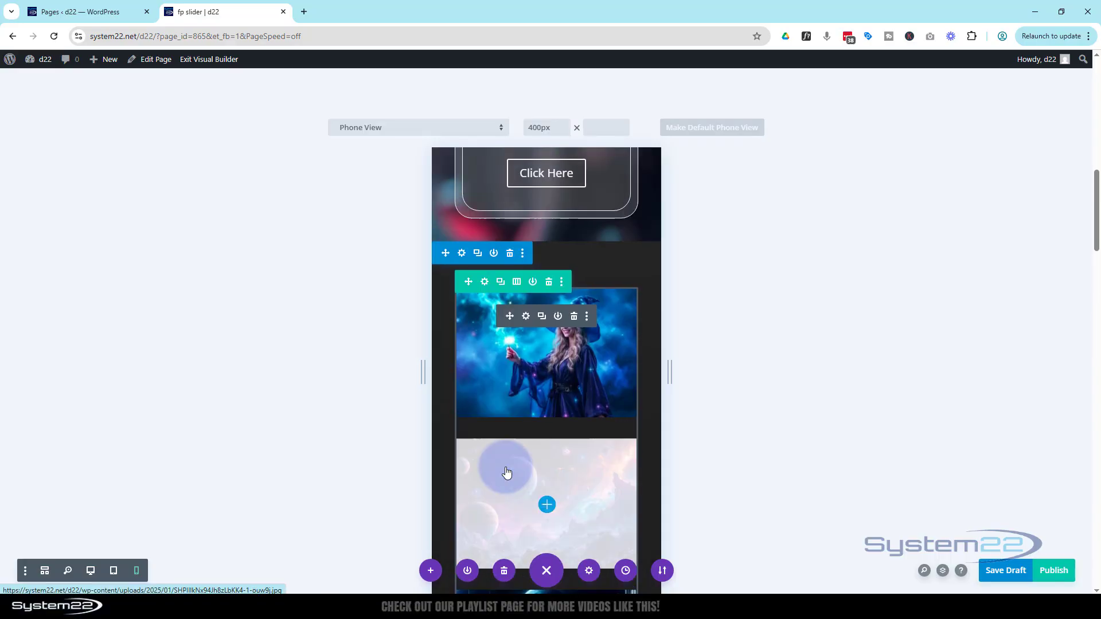
scroll(507, 472, "up", 8)
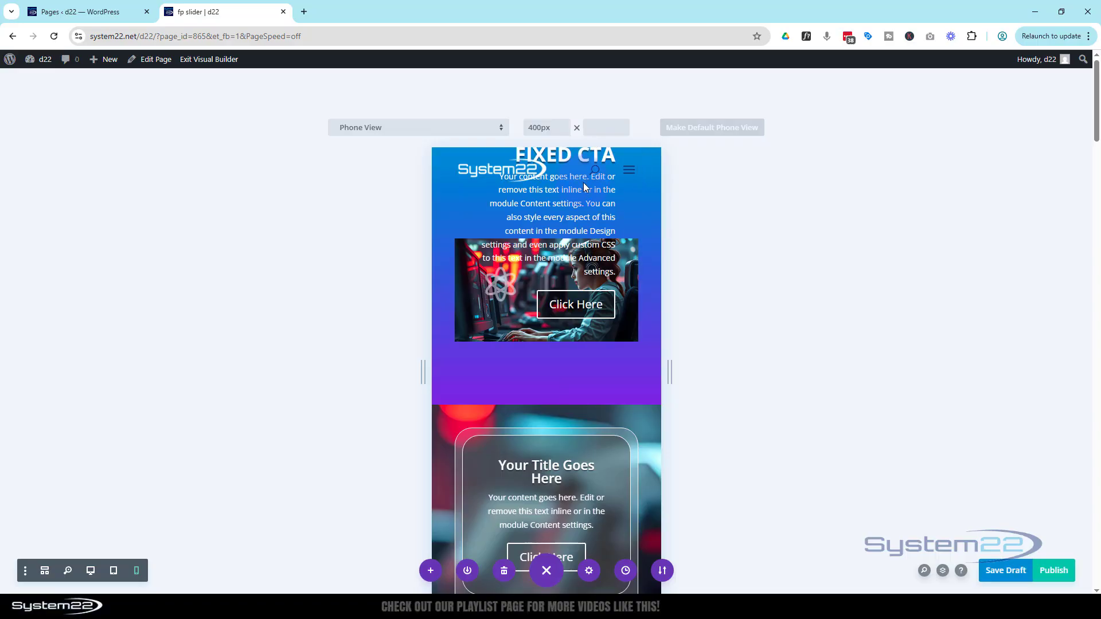
left_click(44, 572)
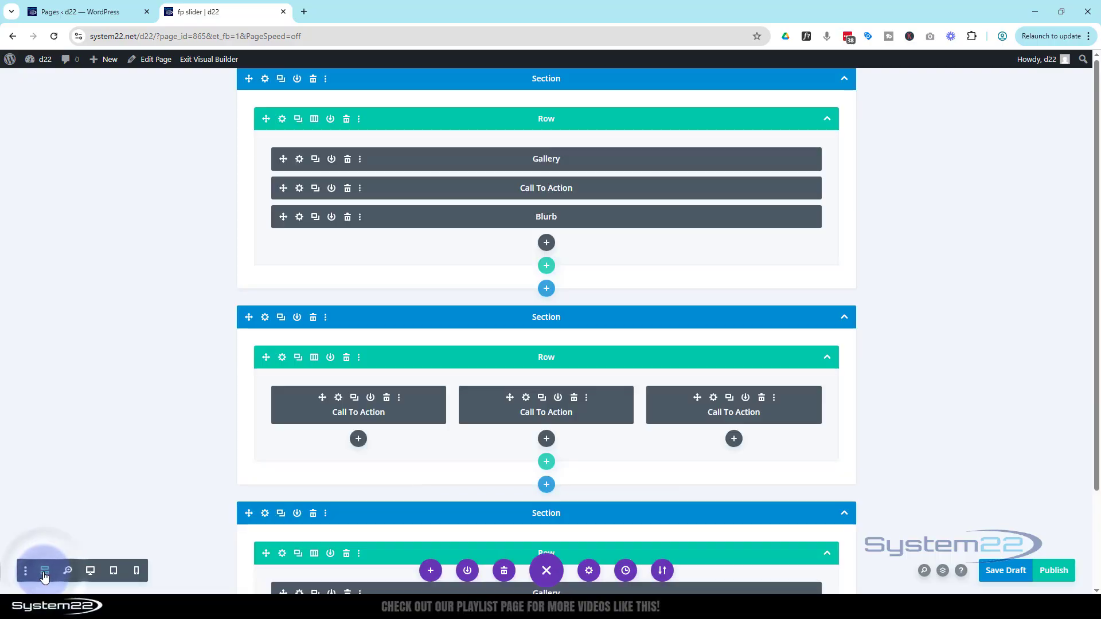
left_click(299, 189)
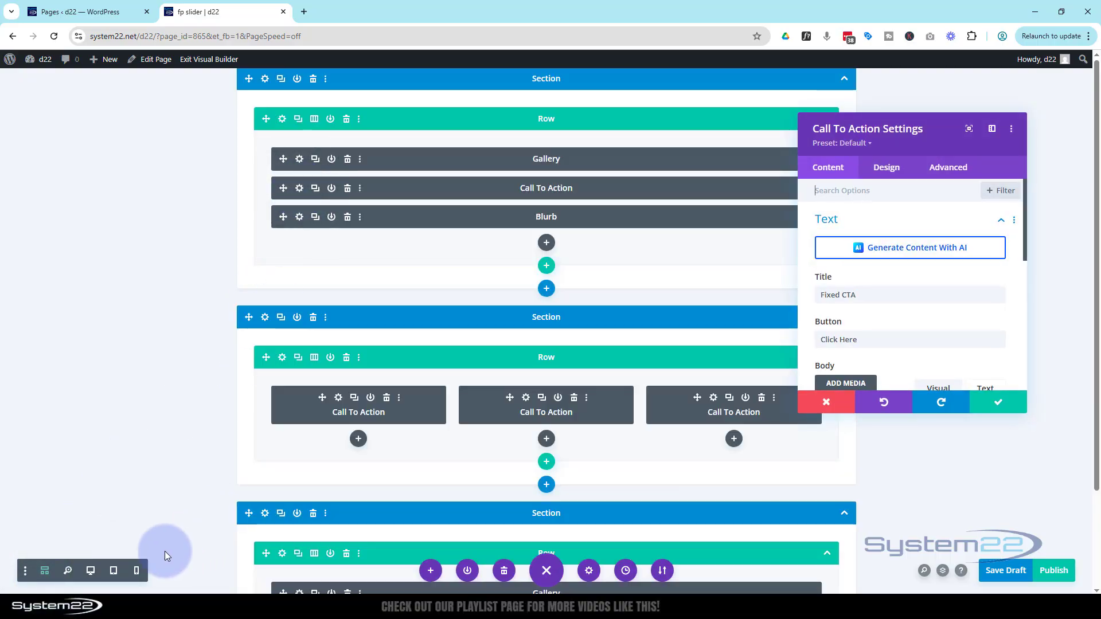
left_click(136, 571)
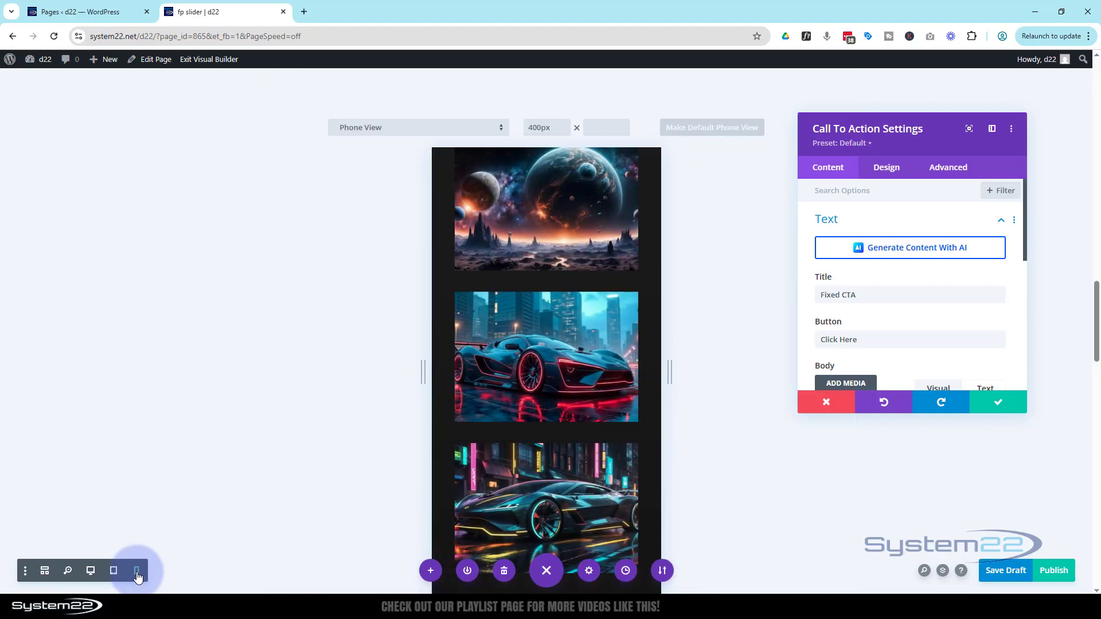
scroll(643, 289, "up", 15)
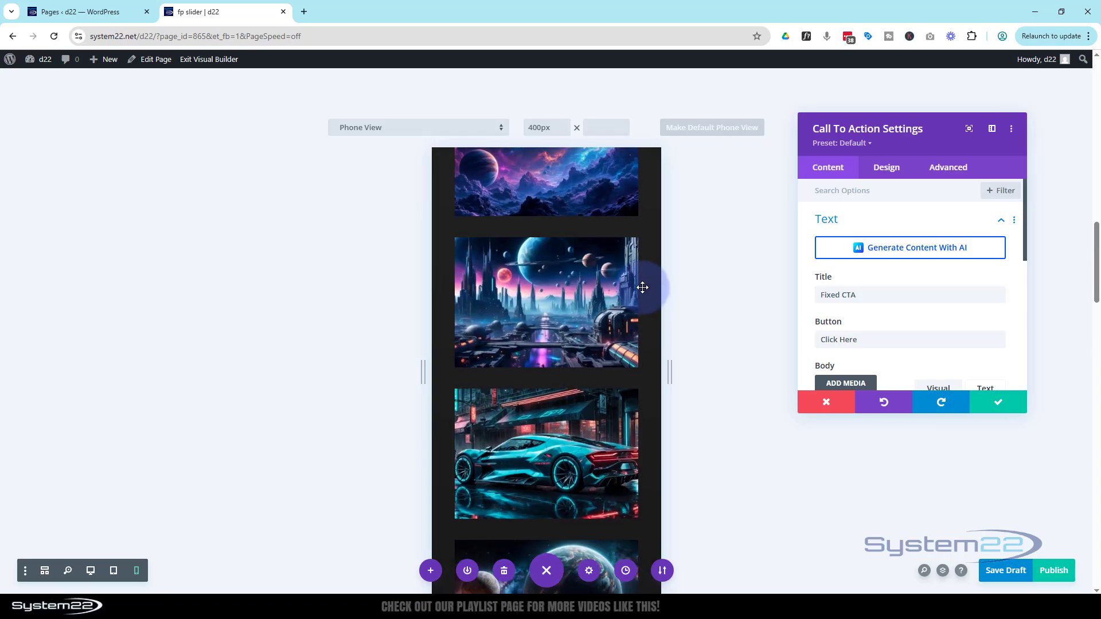
scroll(644, 287, "up", 5)
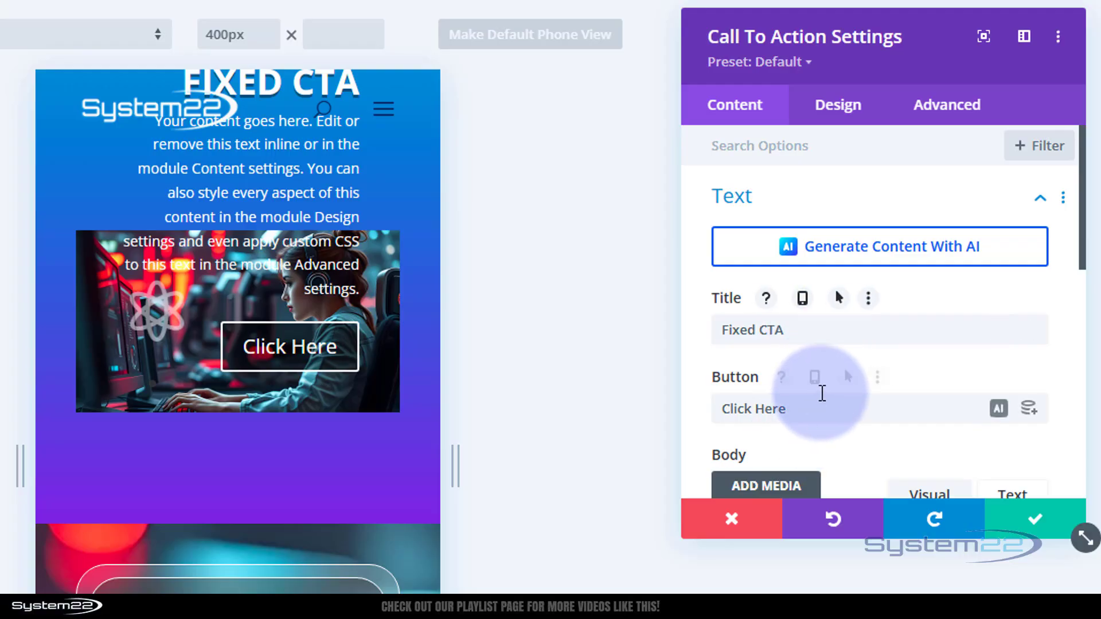
- Clear the call to action's body text for phone only
scroll(821, 396, "down", 4)
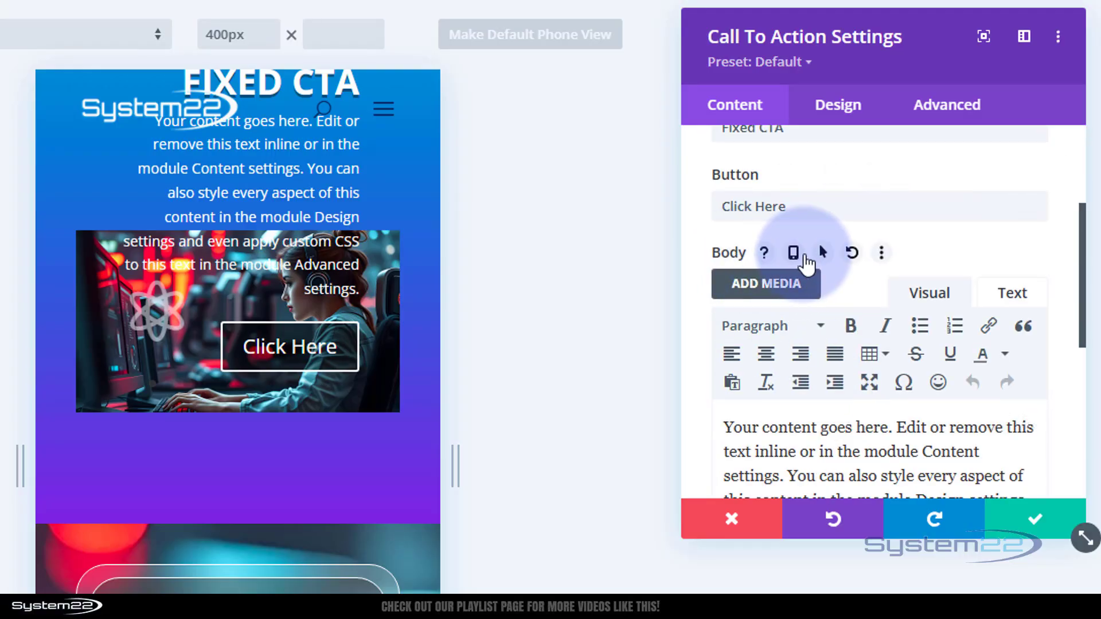
left_click(794, 254)
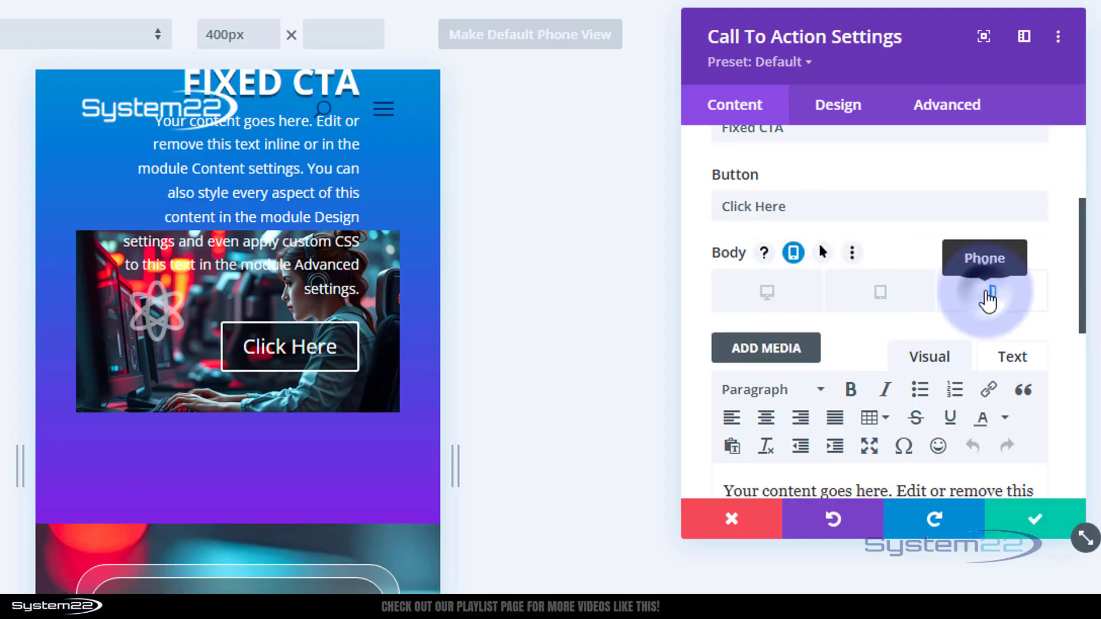
scroll(988, 298, "down", 3)
left_click_drag(958, 411, 707, 290)
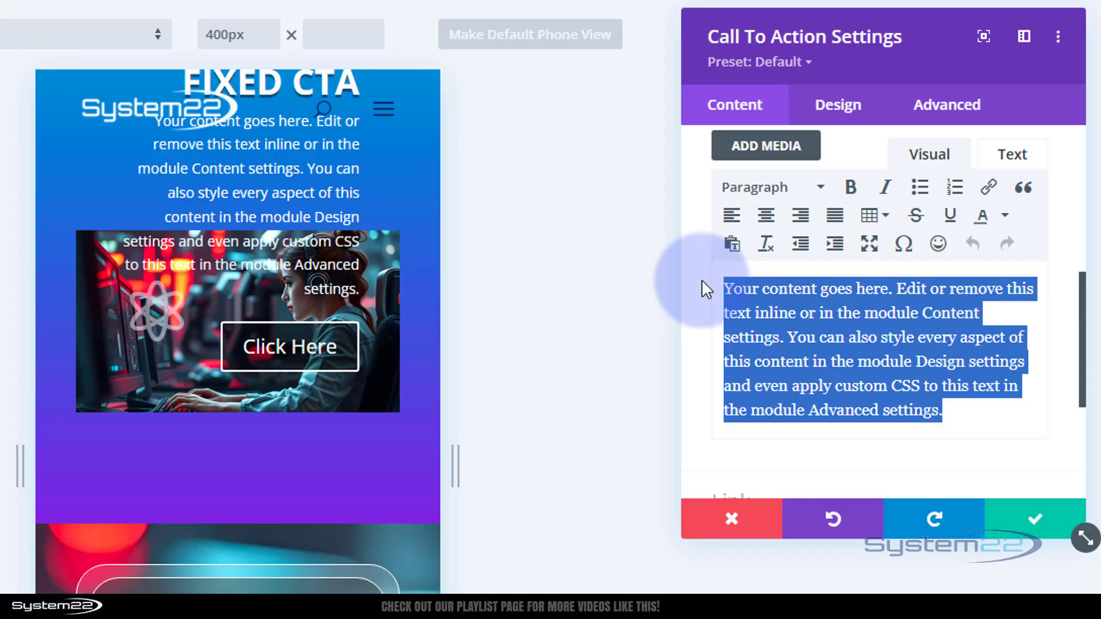
key("Delete")
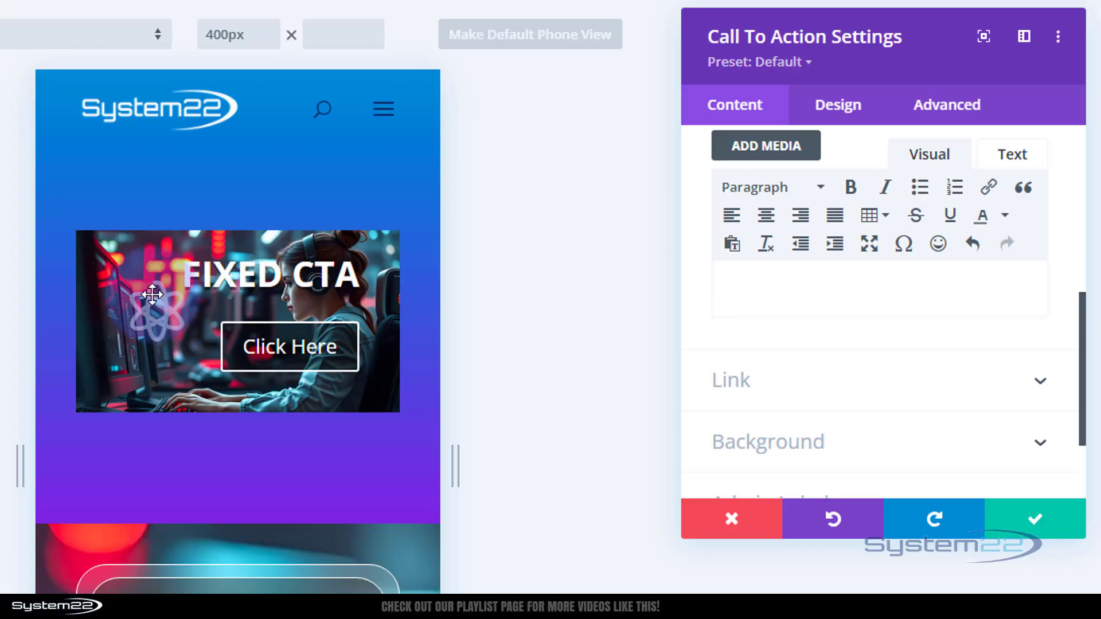
- Center the call to action's text alignment for phone only
left_click(567, 305)
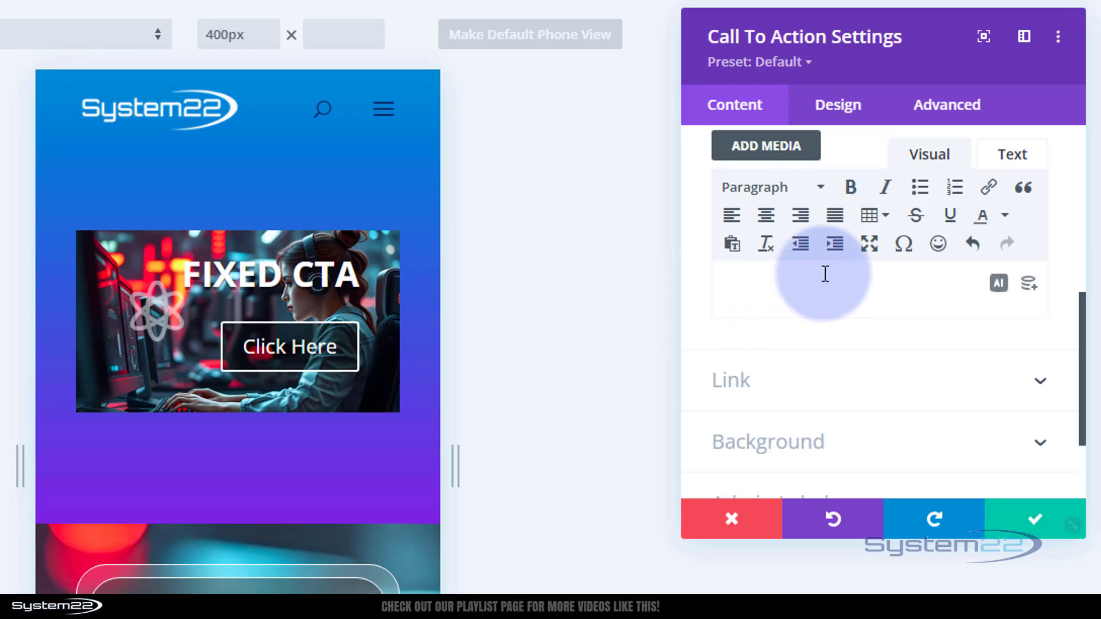
scroll(825, 273, "up", 5)
left_click(843, 109)
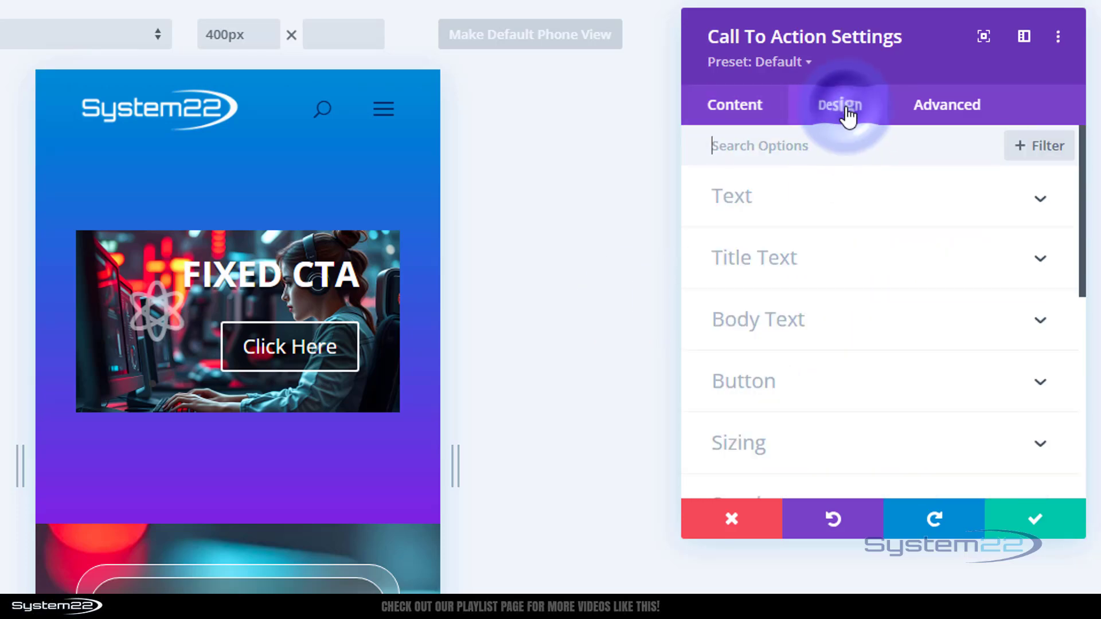
left_click(836, 198)
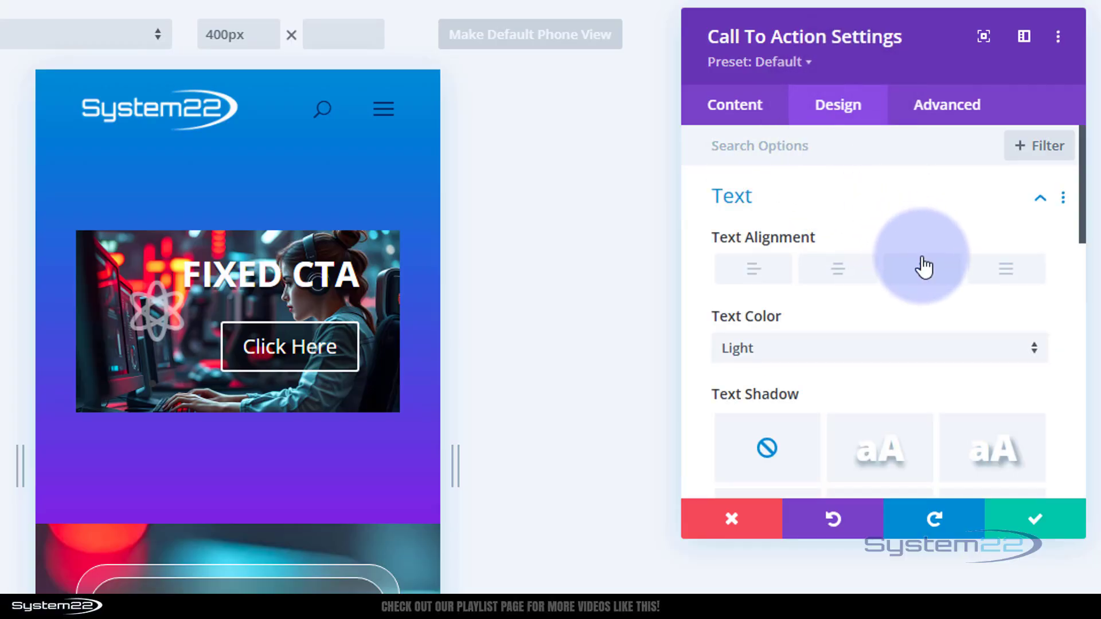
mouse_move(792, 246)
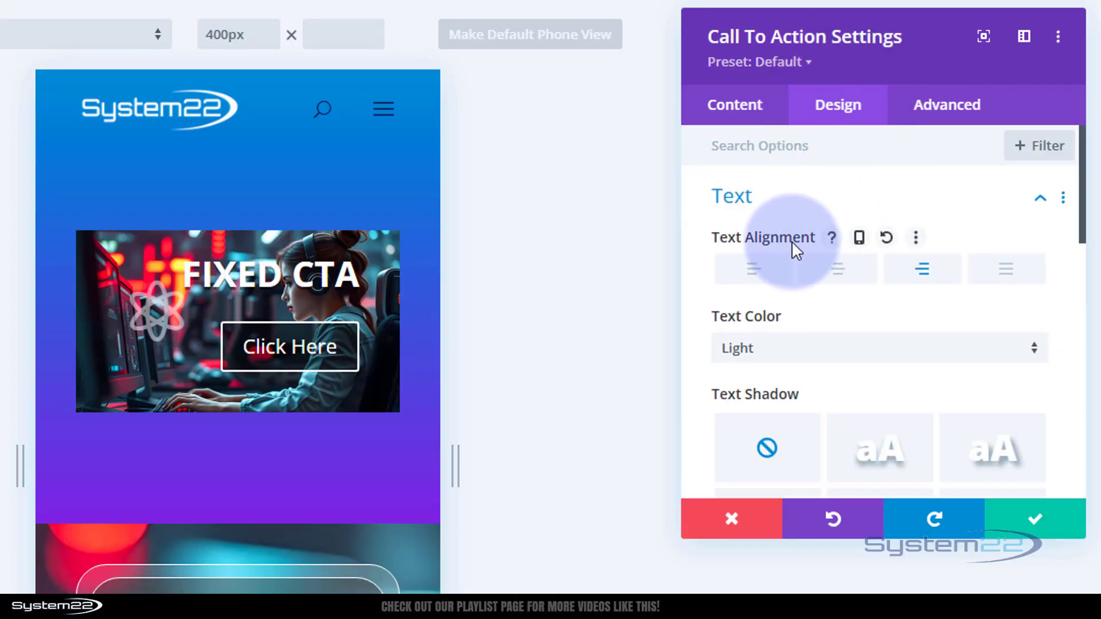
left_click(864, 240)
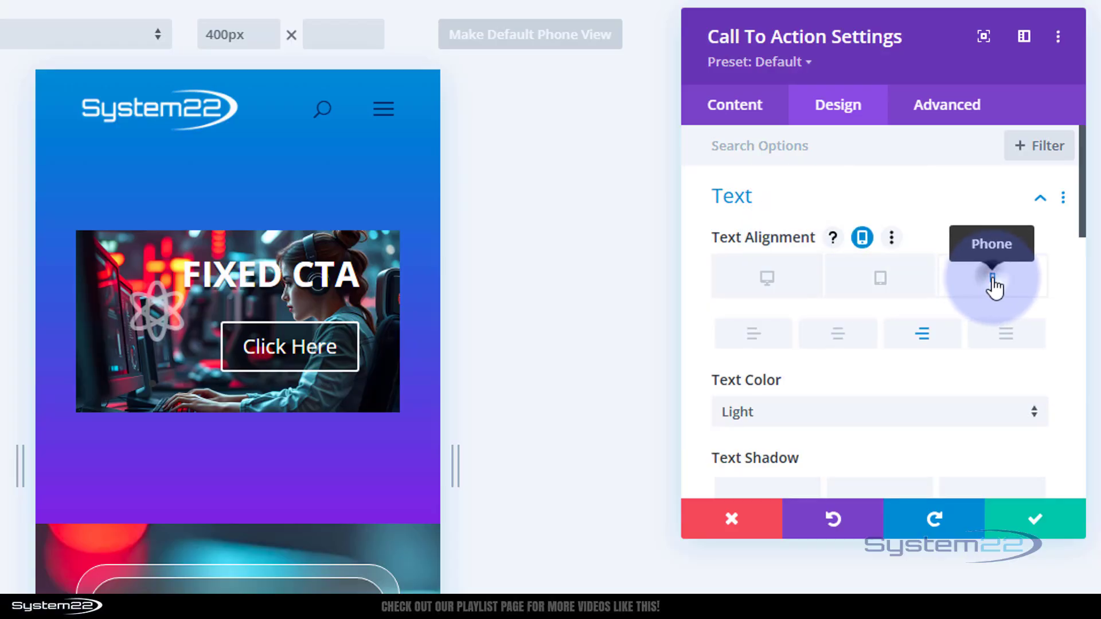
left_click(839, 336)
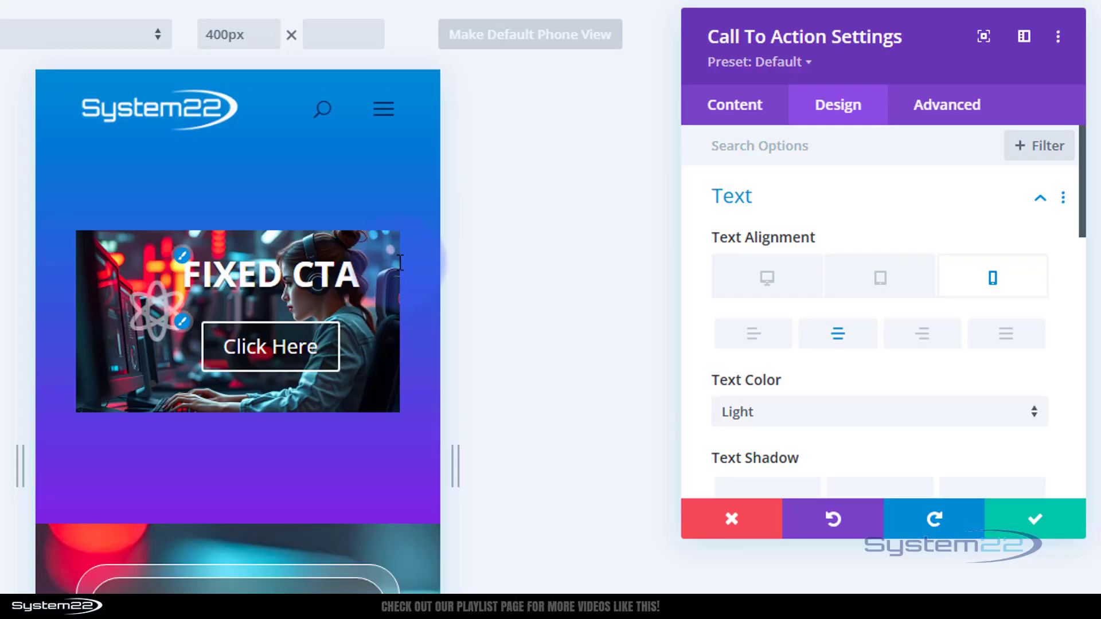
- Set the call to action's position location to bottom-center for phone only
left_click(947, 109)
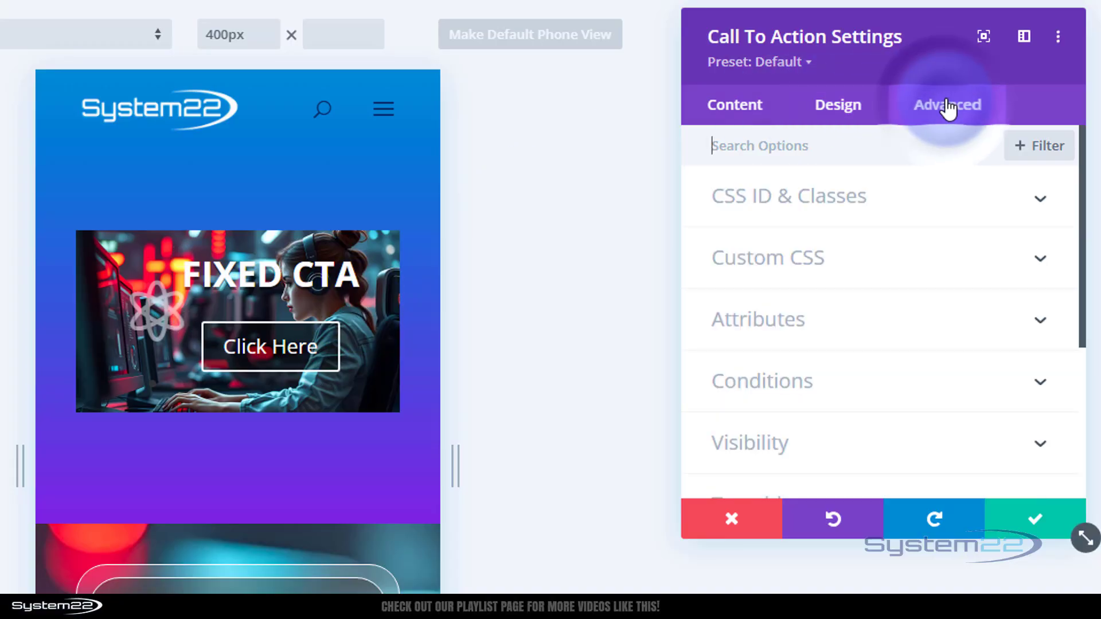
scroll(932, 189, "down", 5)
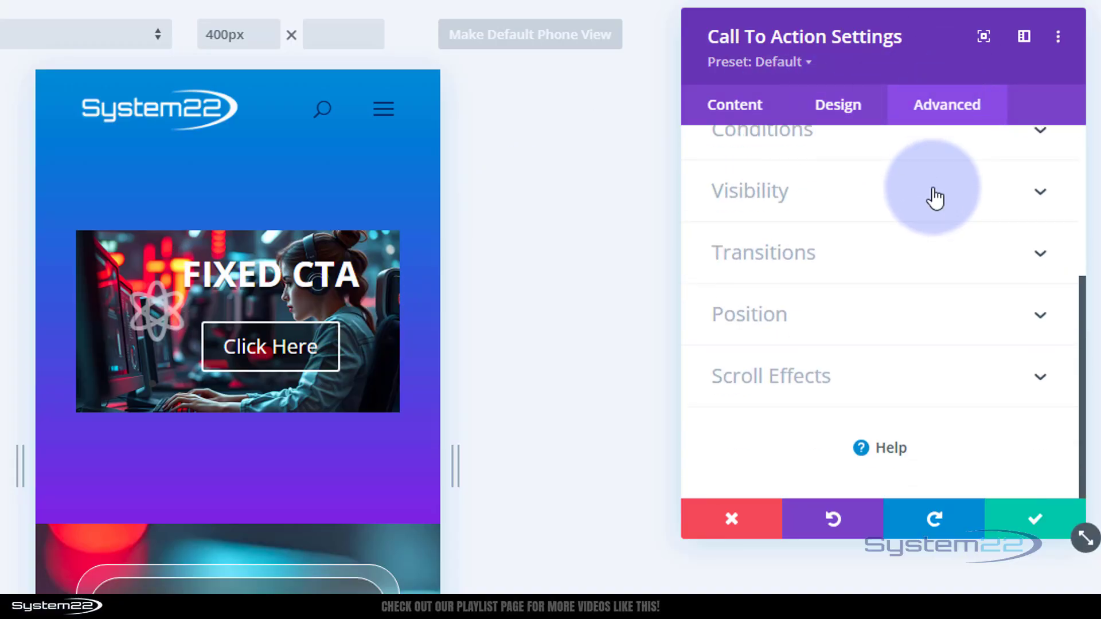
left_click(850, 316)
left_click(818, 278)
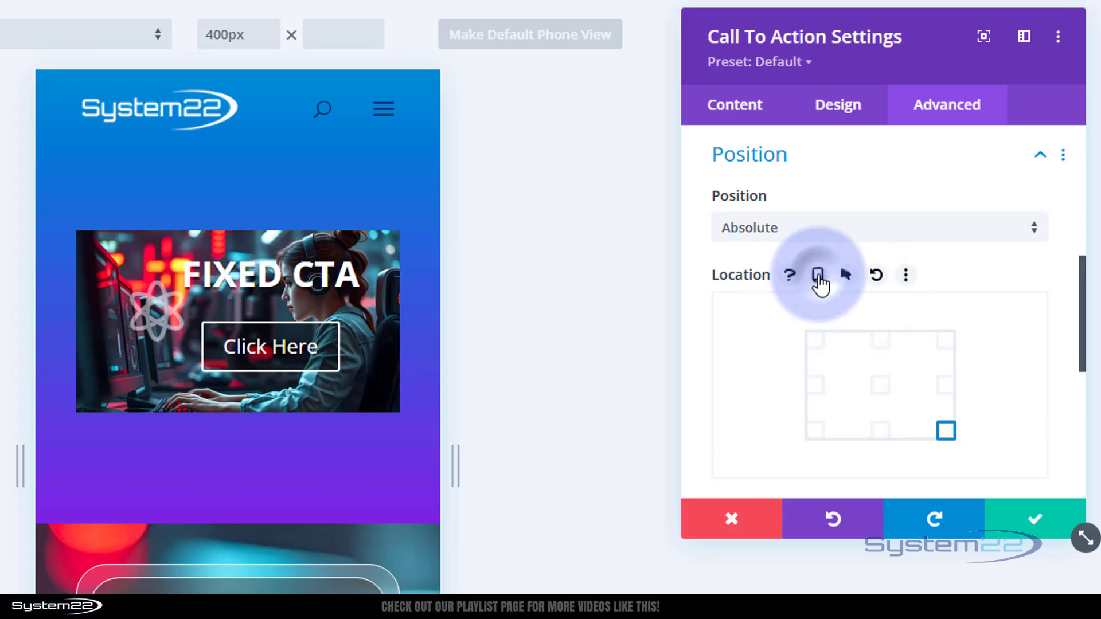
scroll(1026, 344, "down", 1)
scroll(1036, 344, "down", 3)
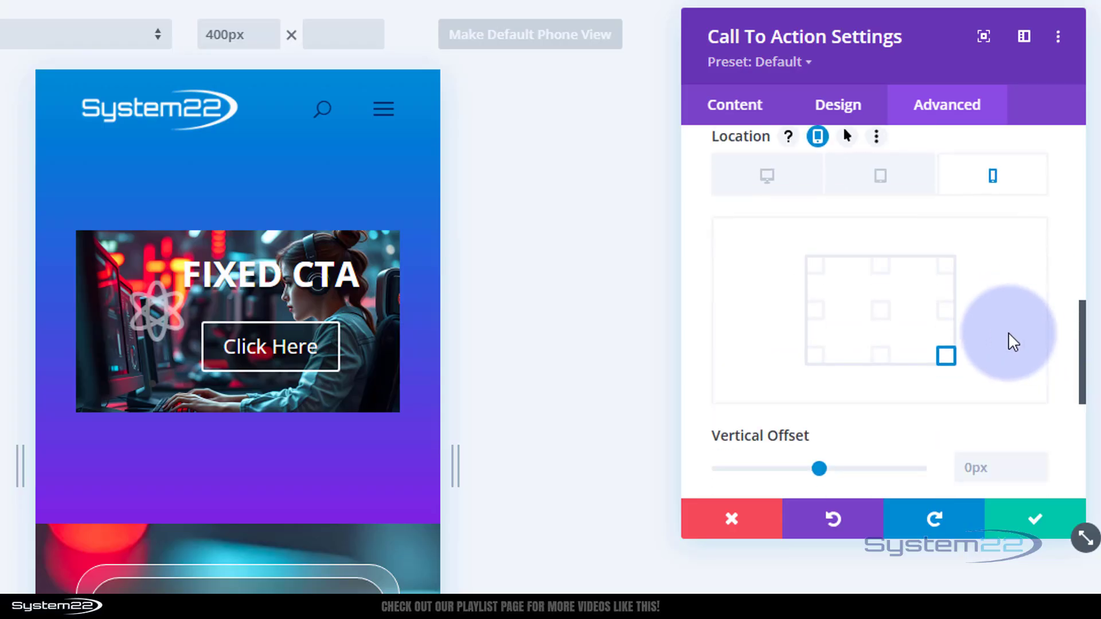
left_click(882, 356)
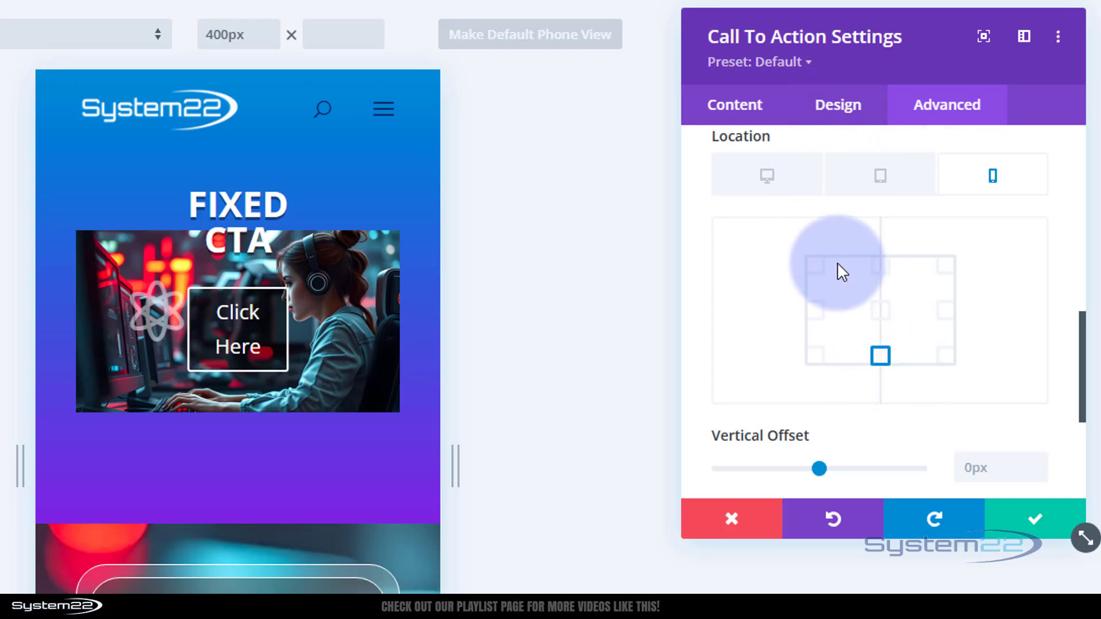
scroll(838, 263, "up", 5)
scroll(838, 264, "up", 1)
left_click(820, 256)
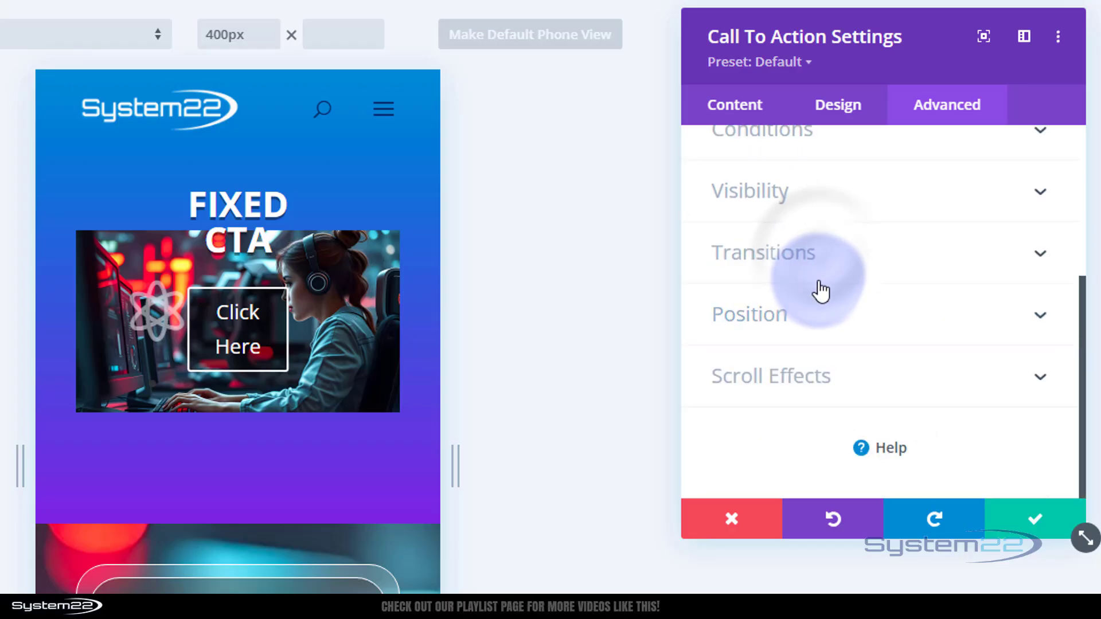
- Set the call to action's width to 100% for phone only
scroll(821, 286, "up", 4)
scroll(821, 291, "up", 1)
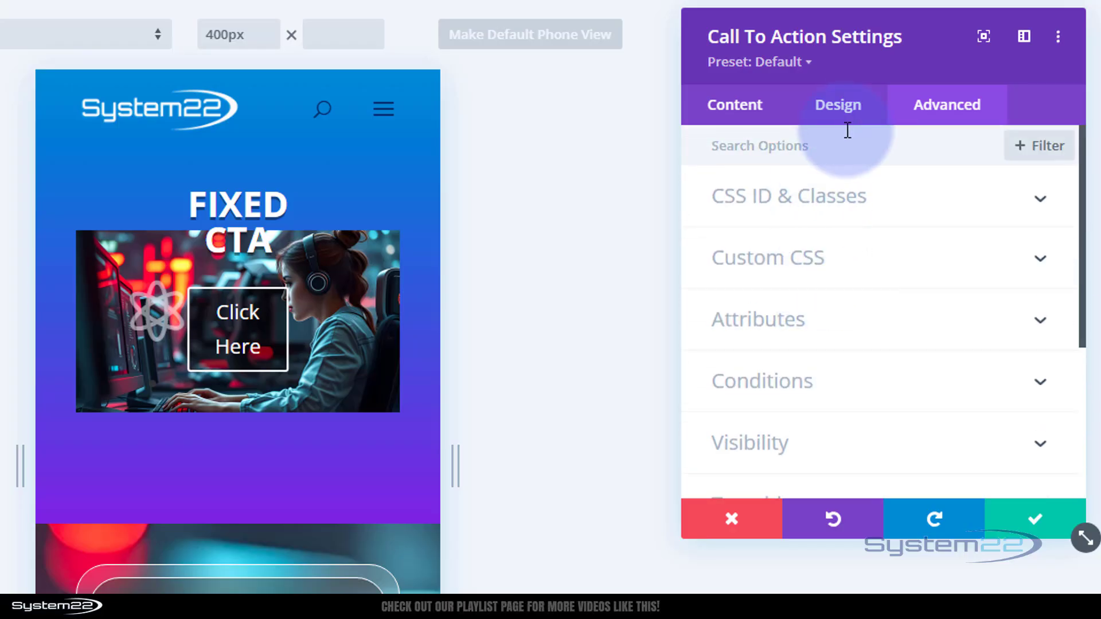
left_click(837, 107)
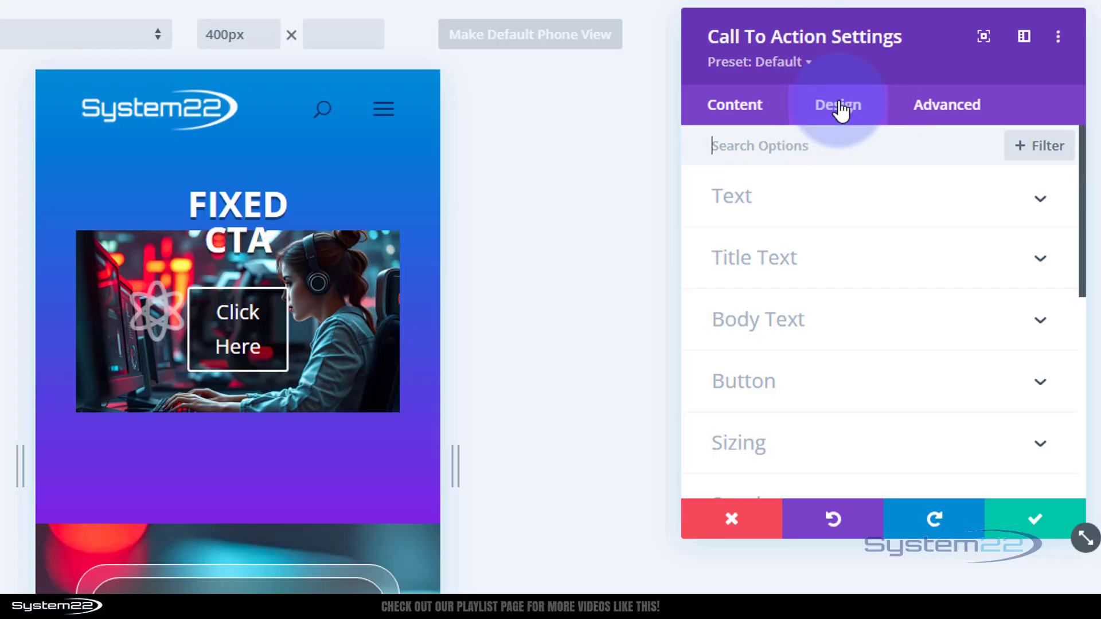
left_click(841, 442)
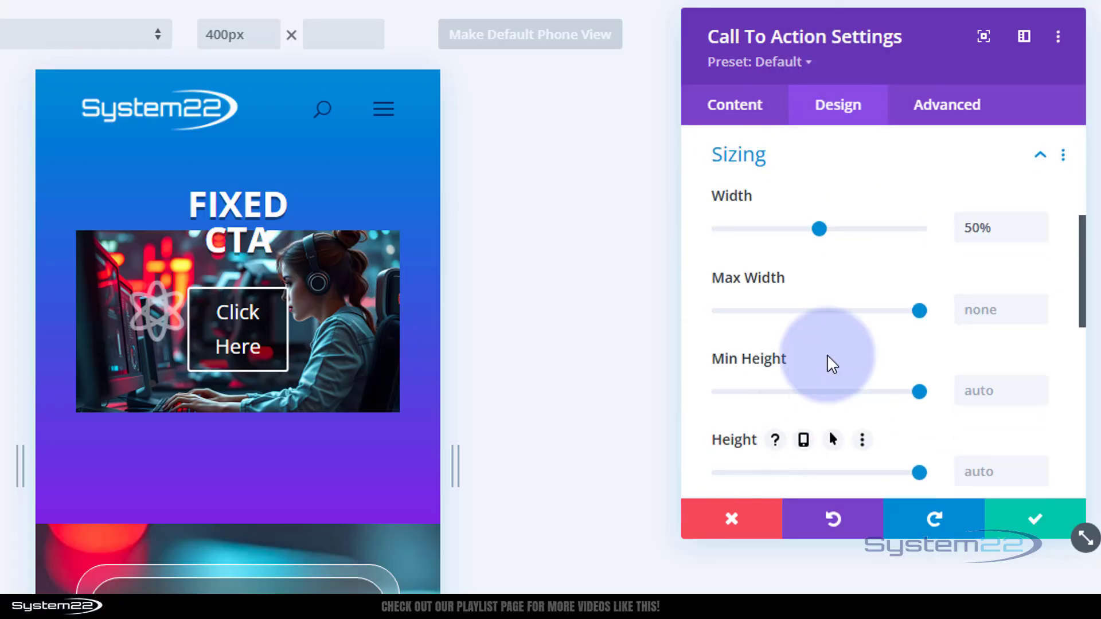
mouse_move(763, 201)
left_click(800, 197)
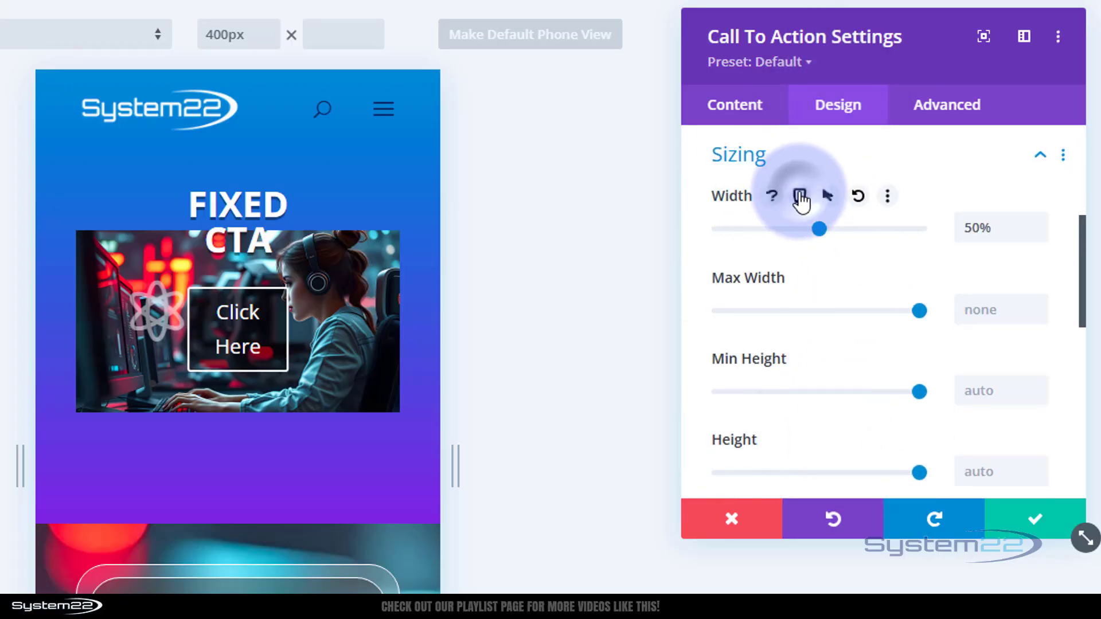
left_click(994, 235)
left_click(976, 284)
left_click(975, 285)
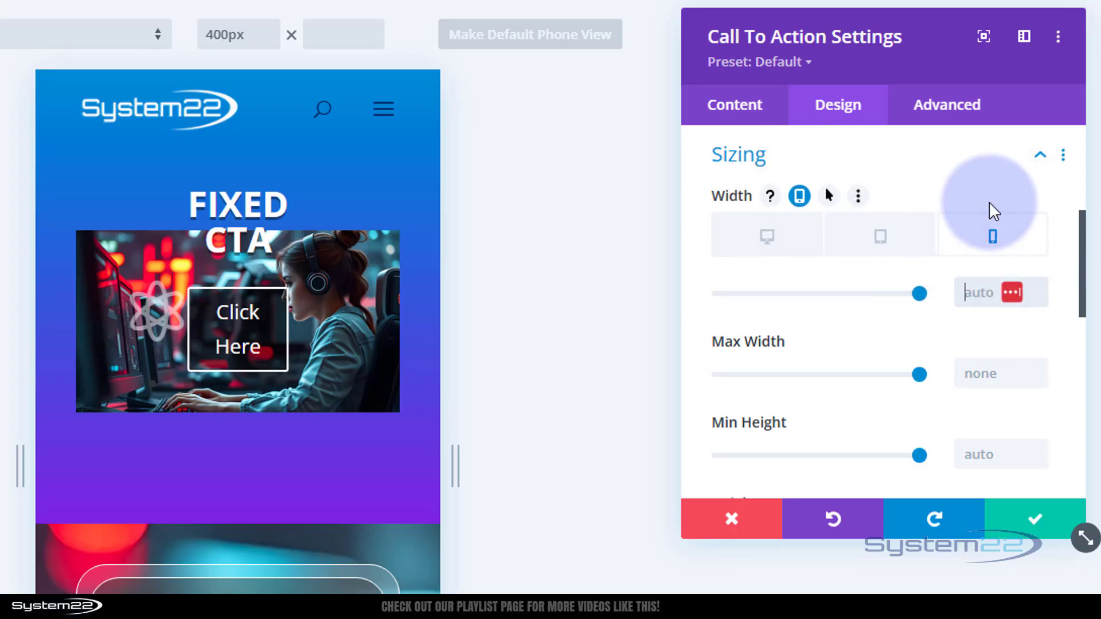
type("100%")
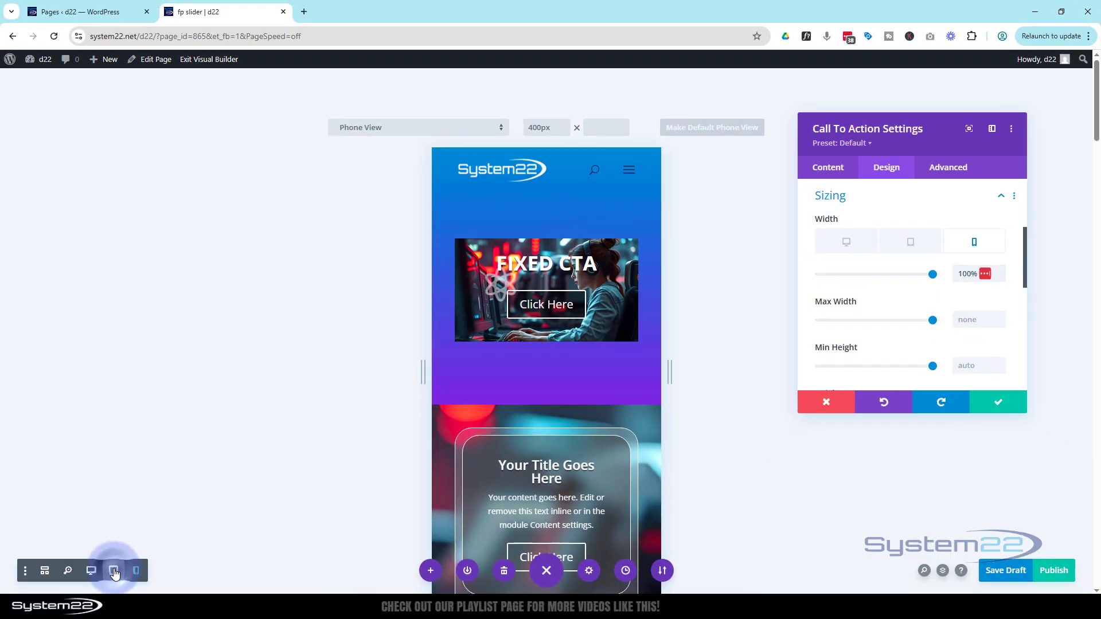
- Preview the layout in tablet and desktop views and close the call to action settings
left_click(114, 571)
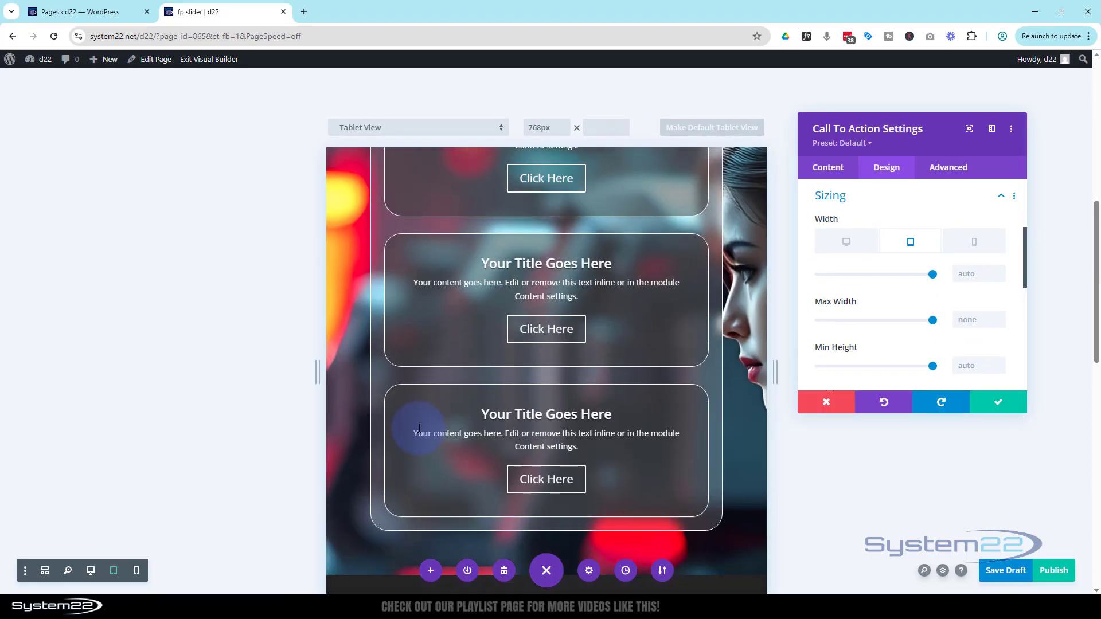
scroll(419, 428, "up", 8)
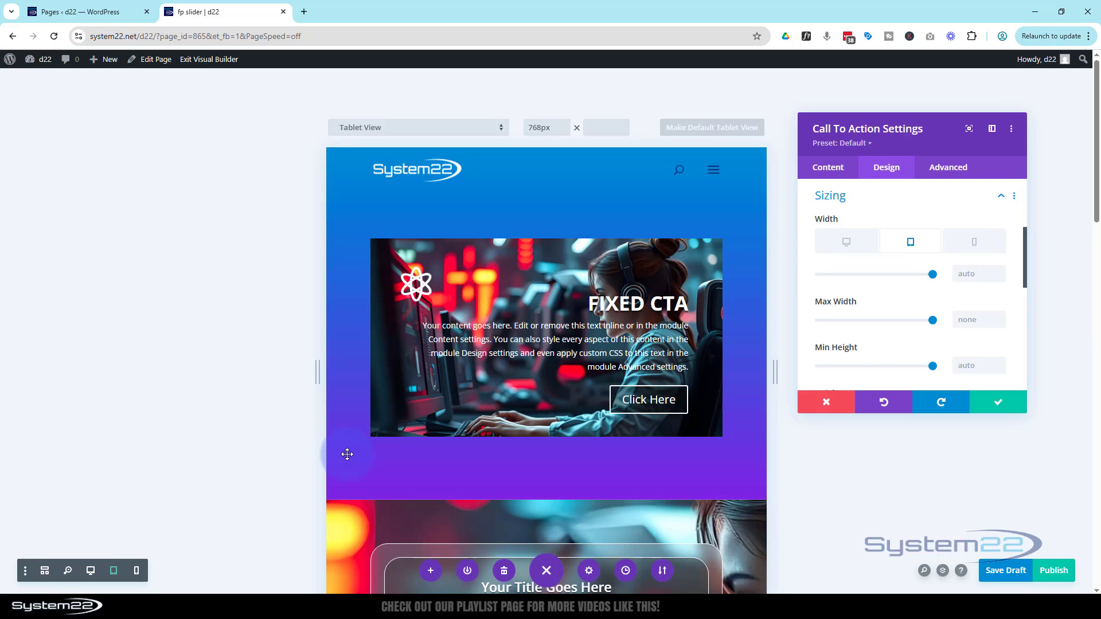
left_click(92, 571)
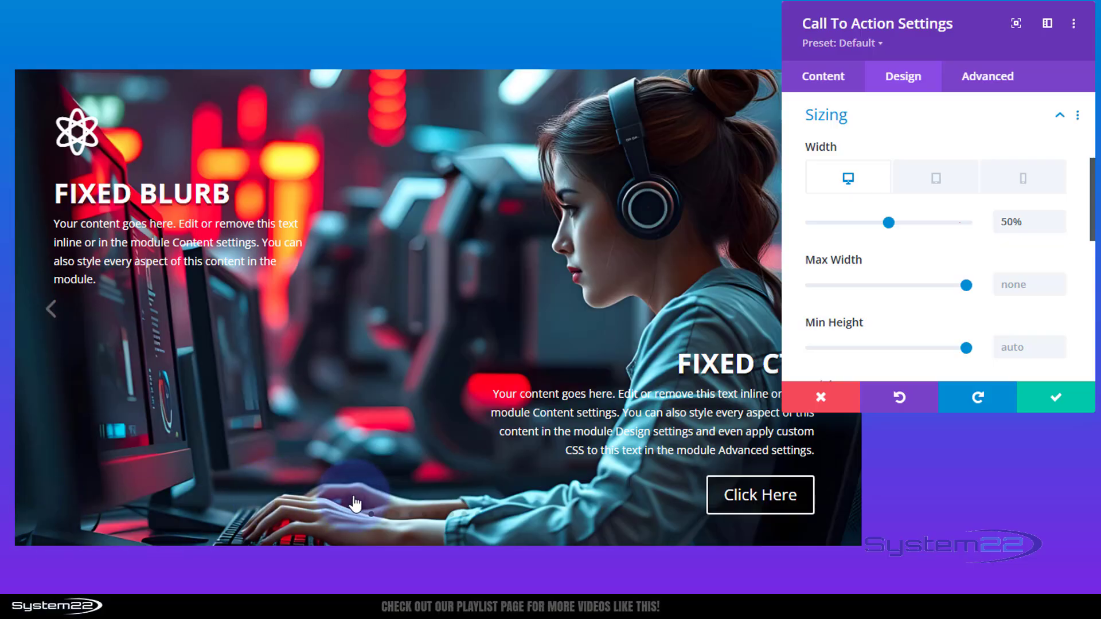
left_click(1060, 400)
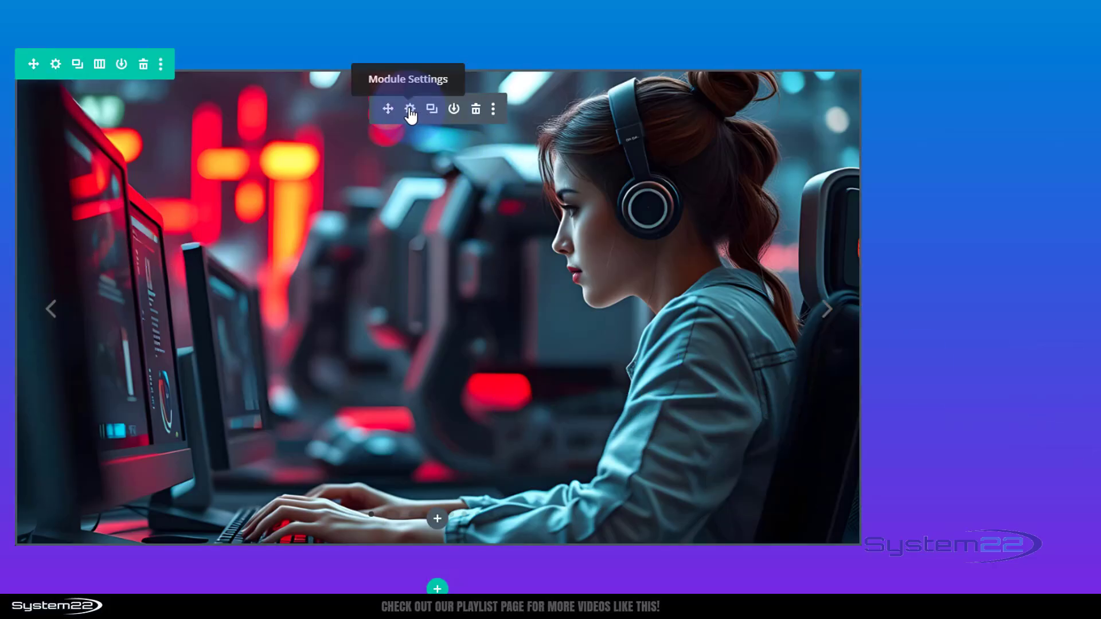
- Turn on the gallery's automatic animation with a speed of 5000 ms
left_click(410, 109)
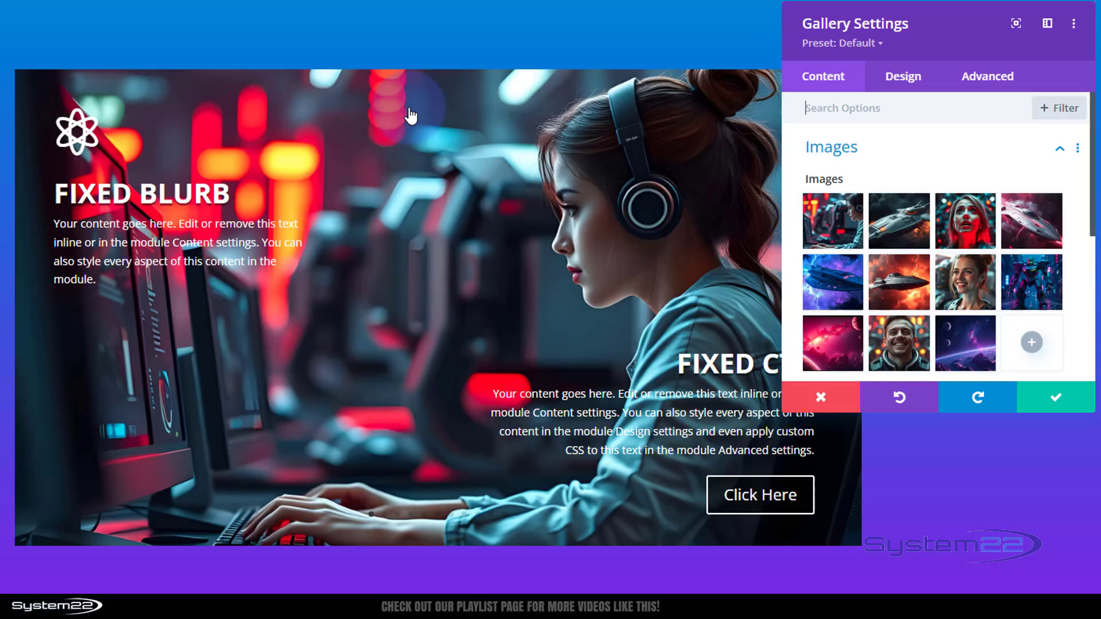
left_click(897, 78)
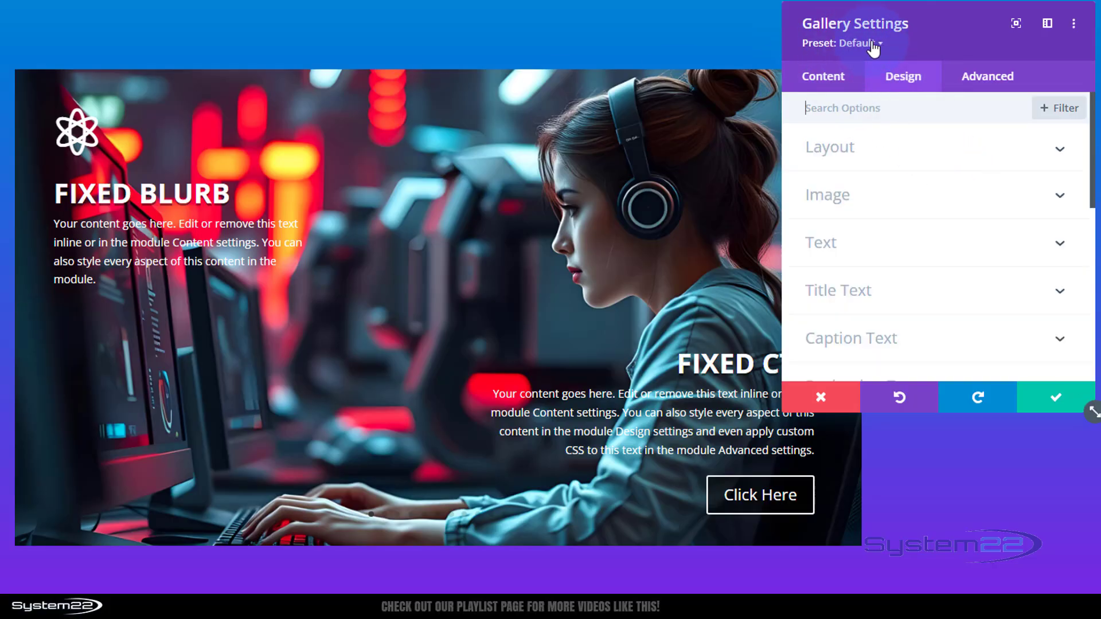
scroll(947, 195, "down", 10)
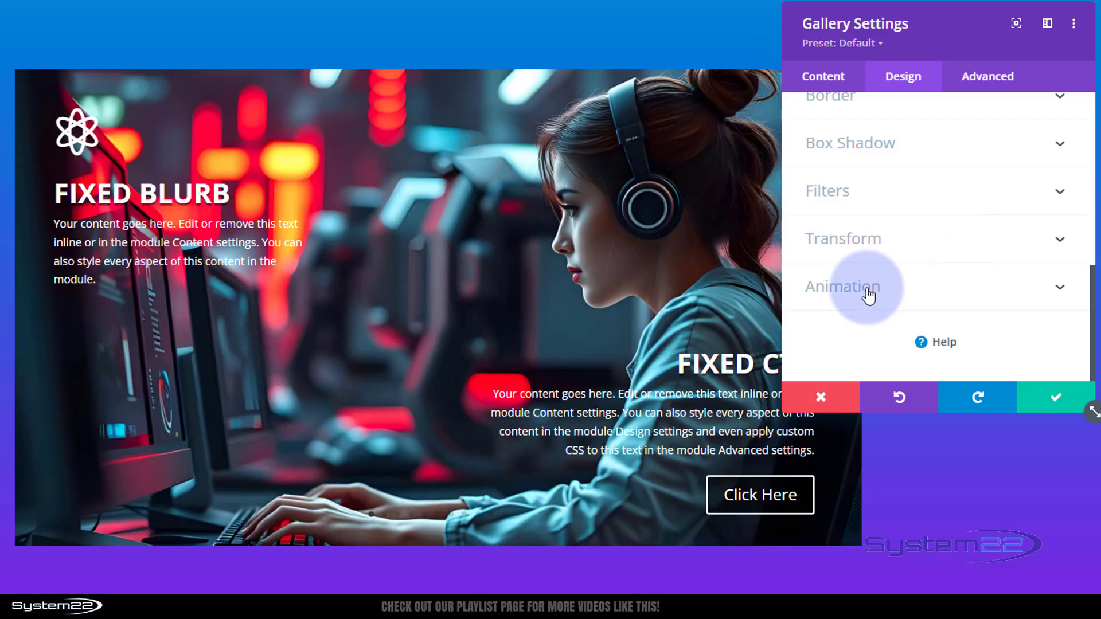
left_click(931, 296)
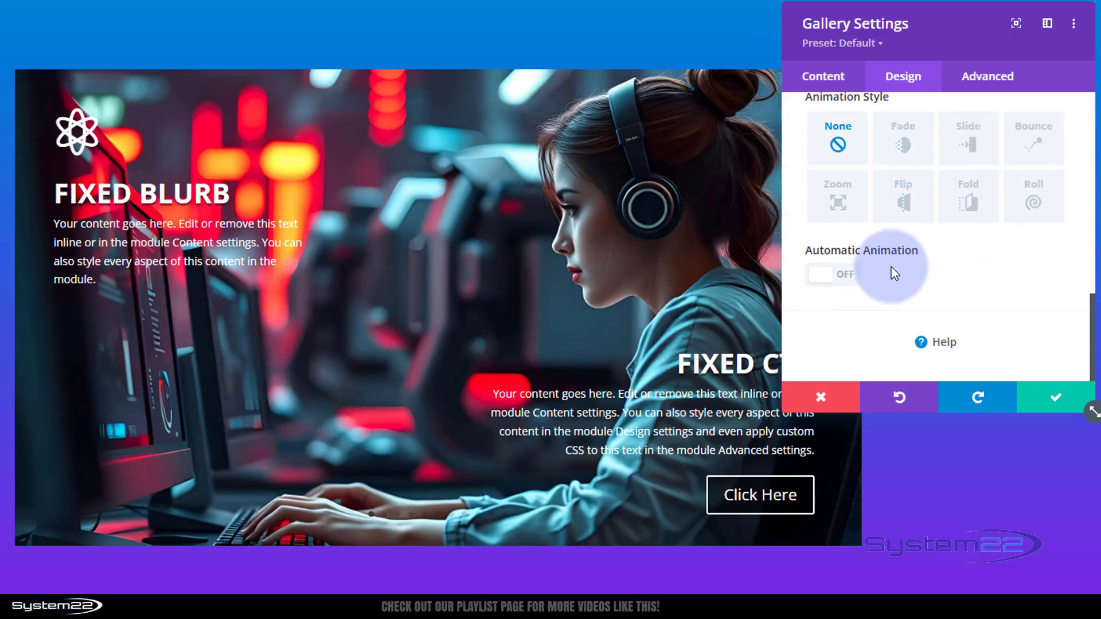
left_click(850, 276)
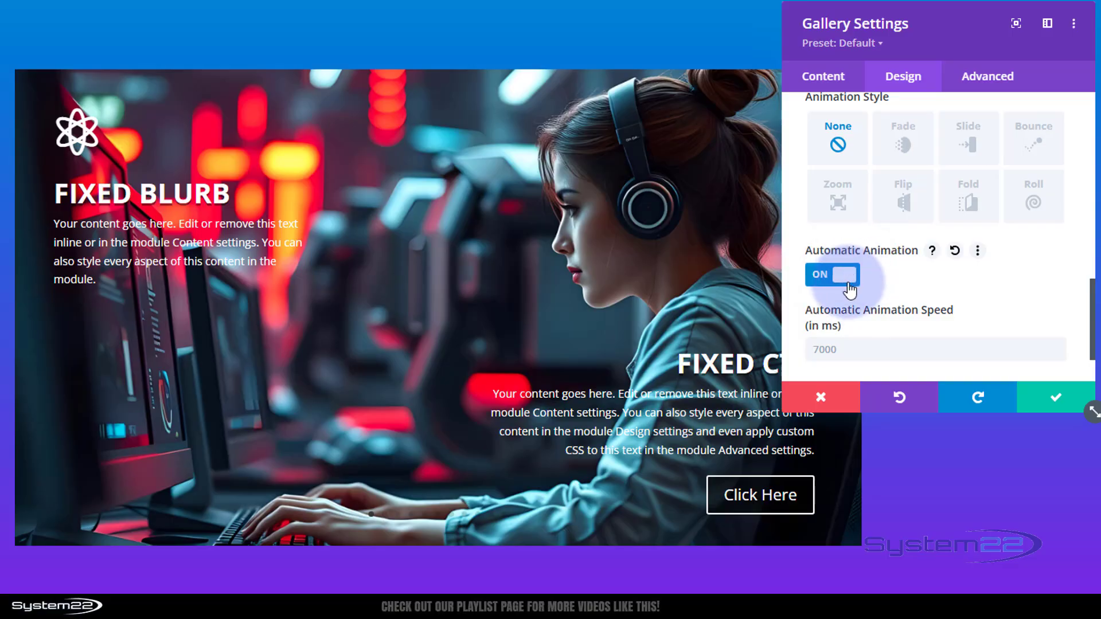
left_click(836, 350)
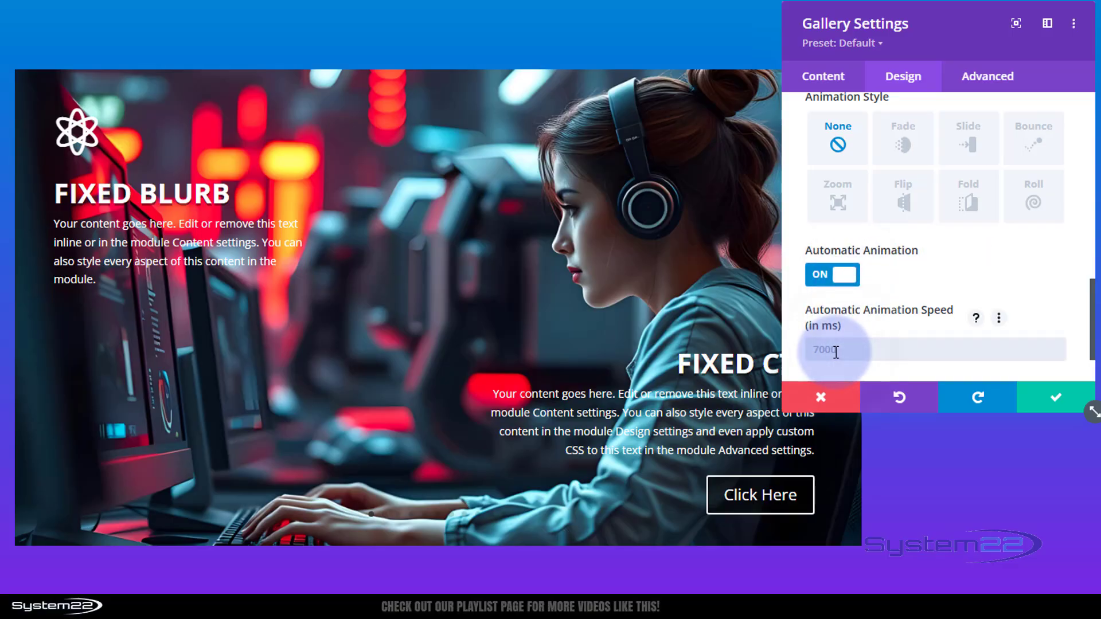
type("5000")
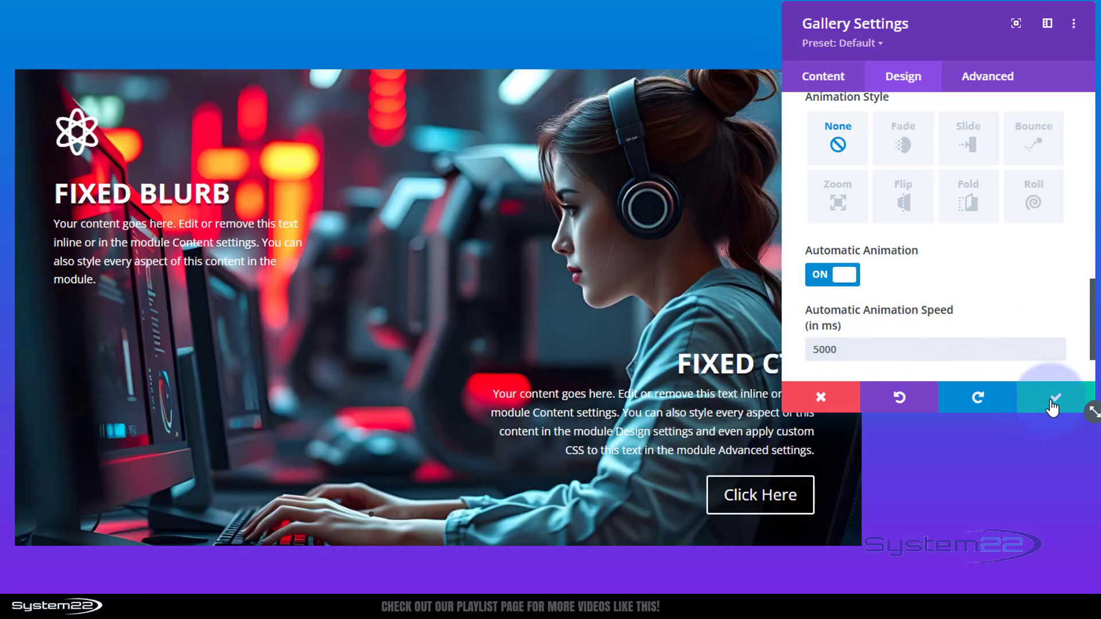
left_click(1051, 403)
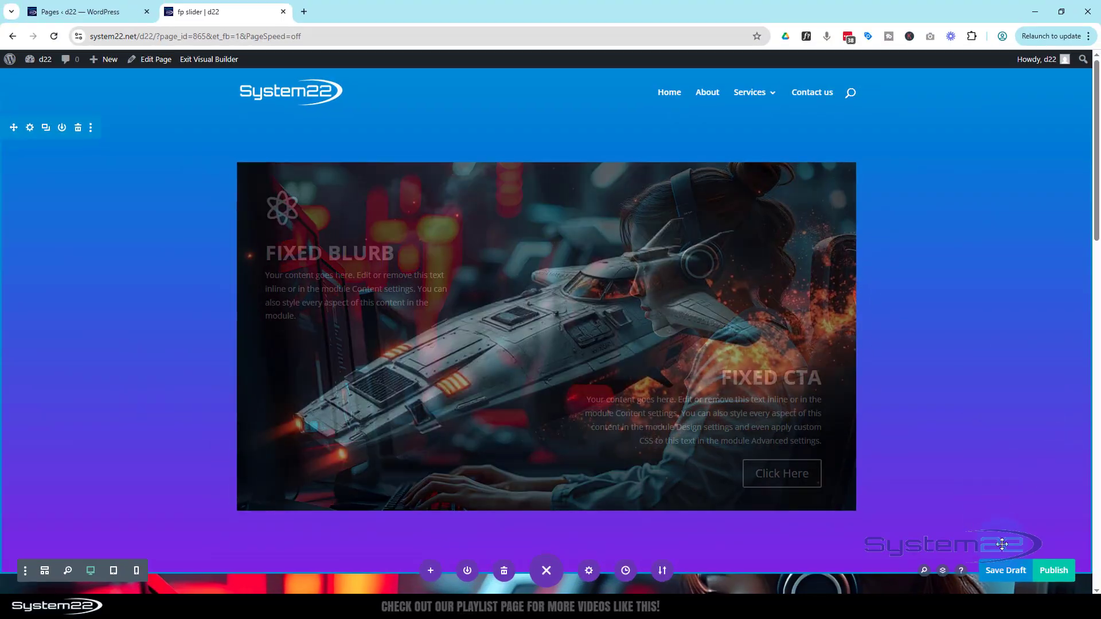
- Save the page as a draft and preview the sliding gallery
left_click(1009, 572)
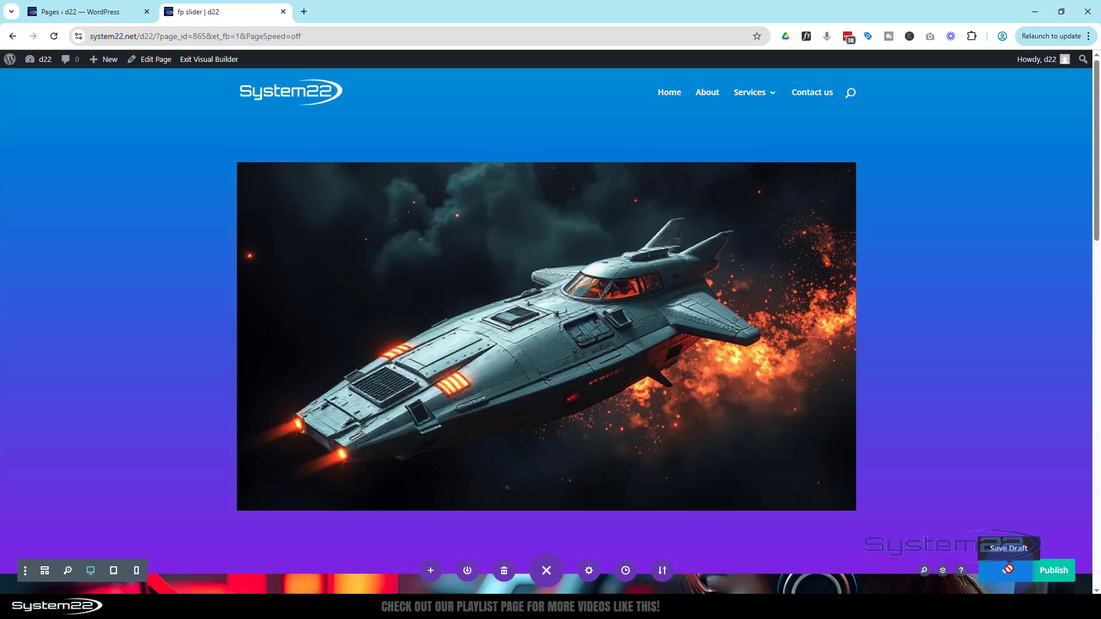
left_click(221, 64)
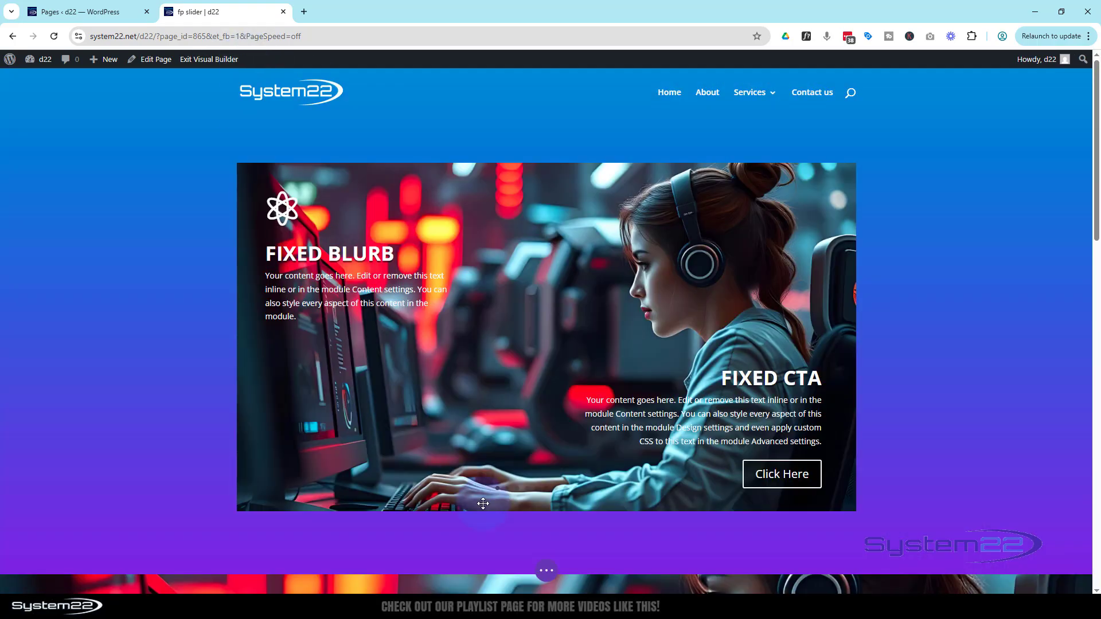
double_click(546, 571)
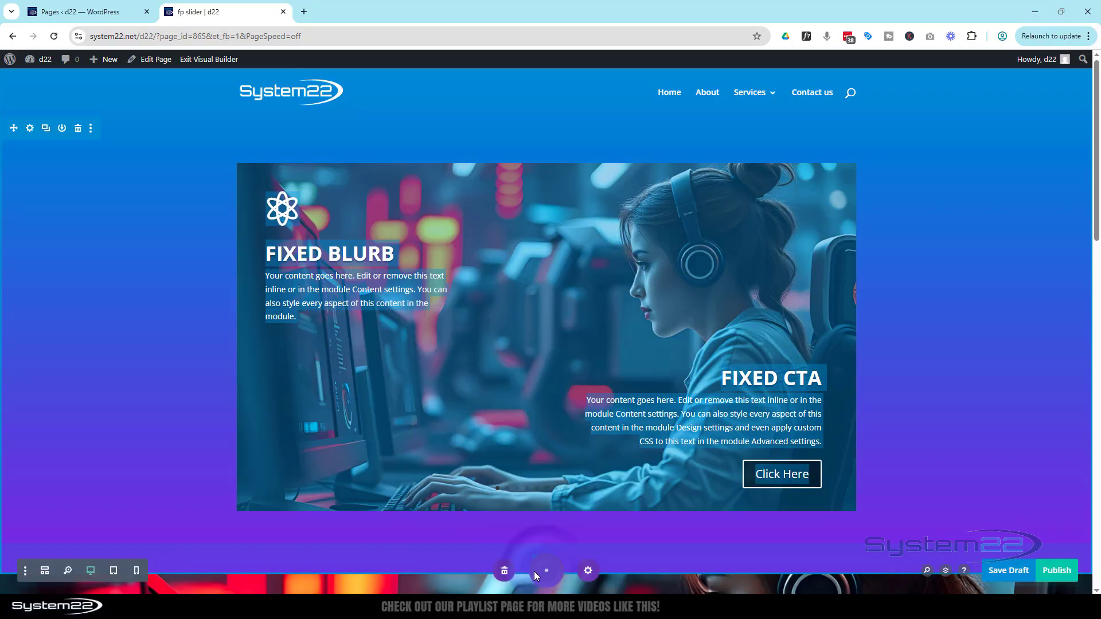
- Set the call to action's Z index to 204 in its desktop position settings
left_click(45, 571)
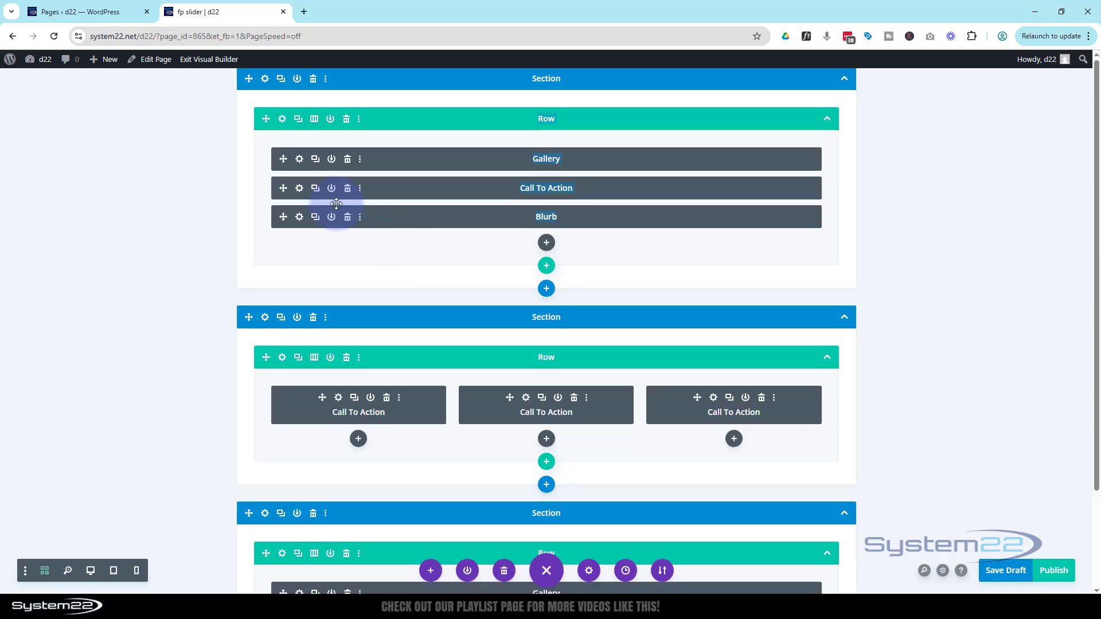
left_click(300, 189)
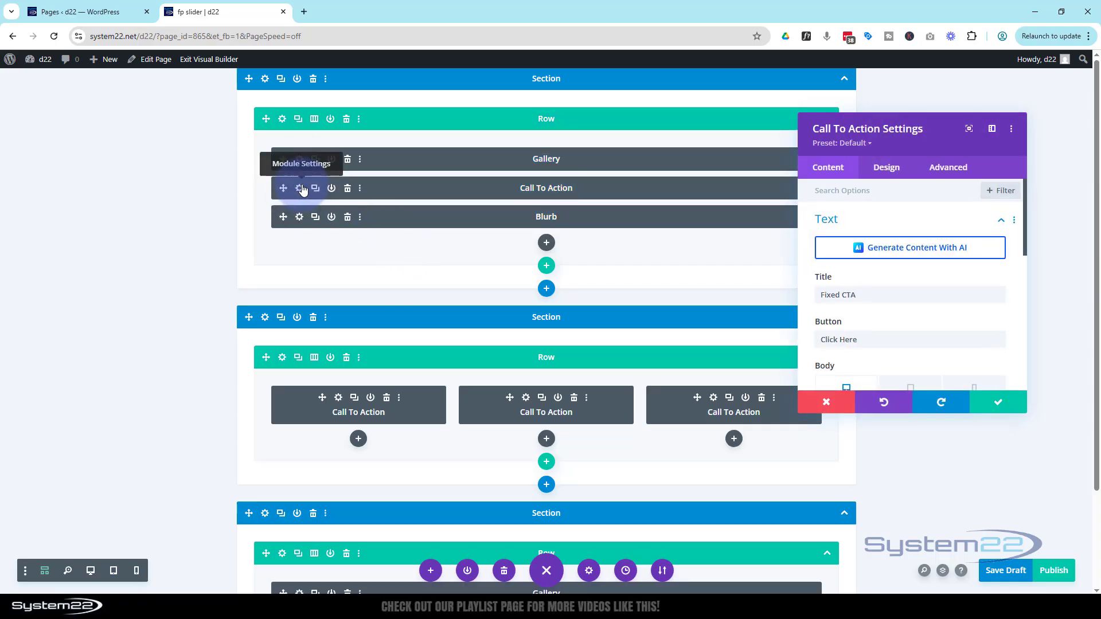
left_click(91, 573)
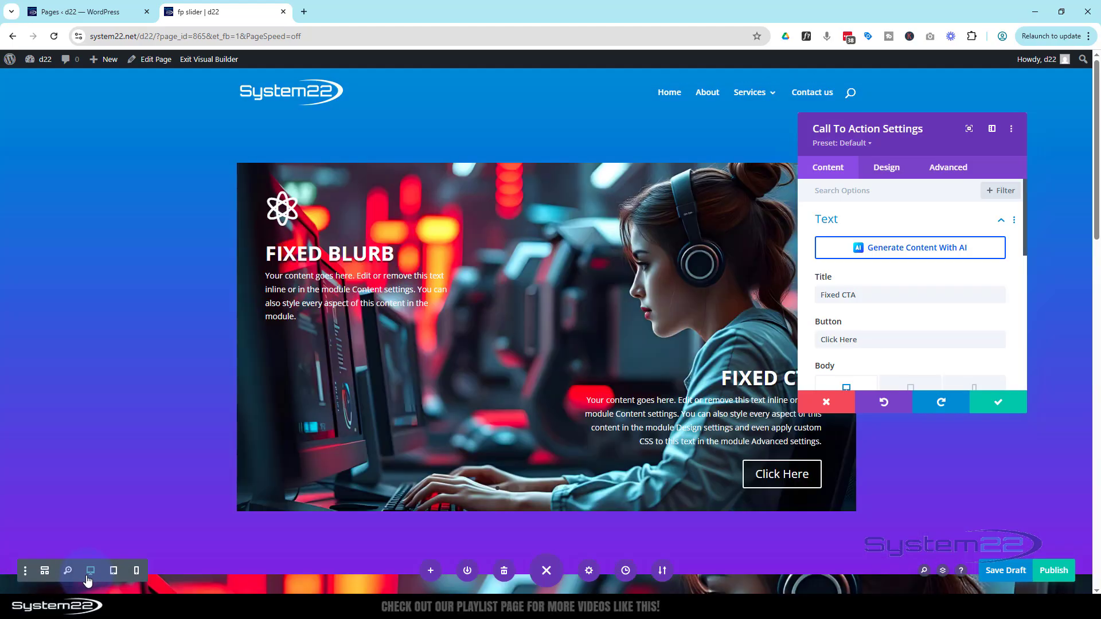
left_click(959, 172)
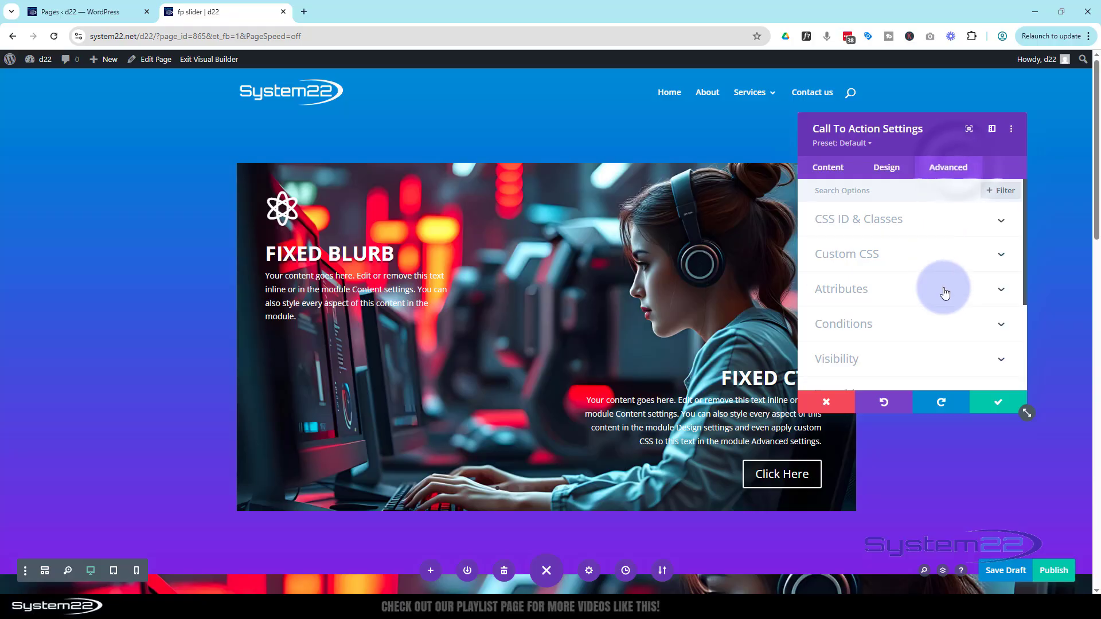
scroll(944, 295, "down", 3)
left_click(906, 319)
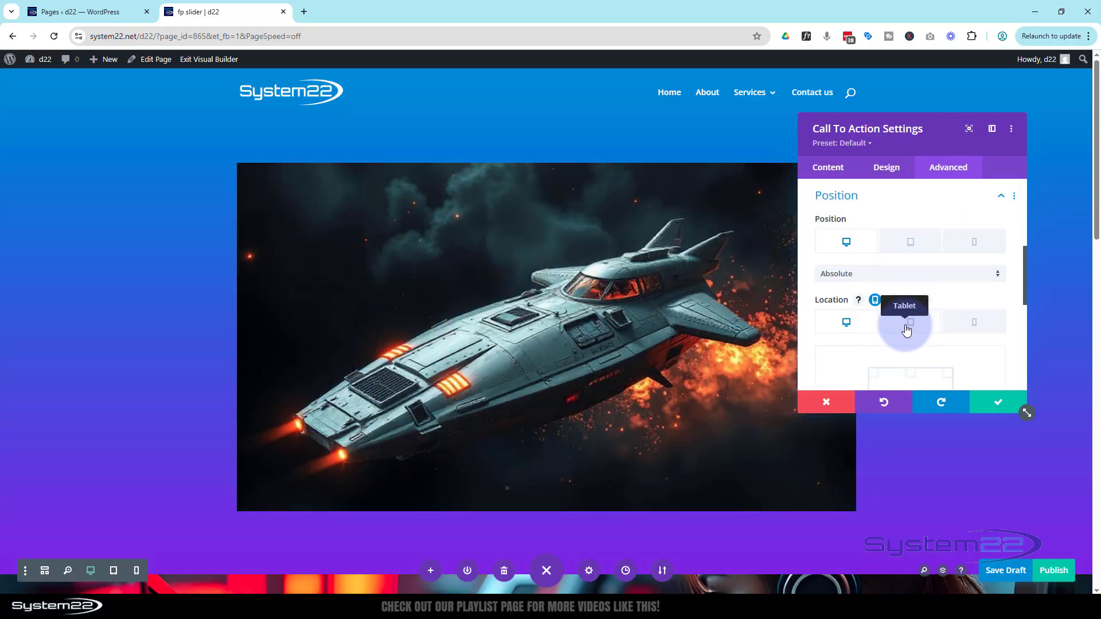
scroll(906, 328, "down", 3)
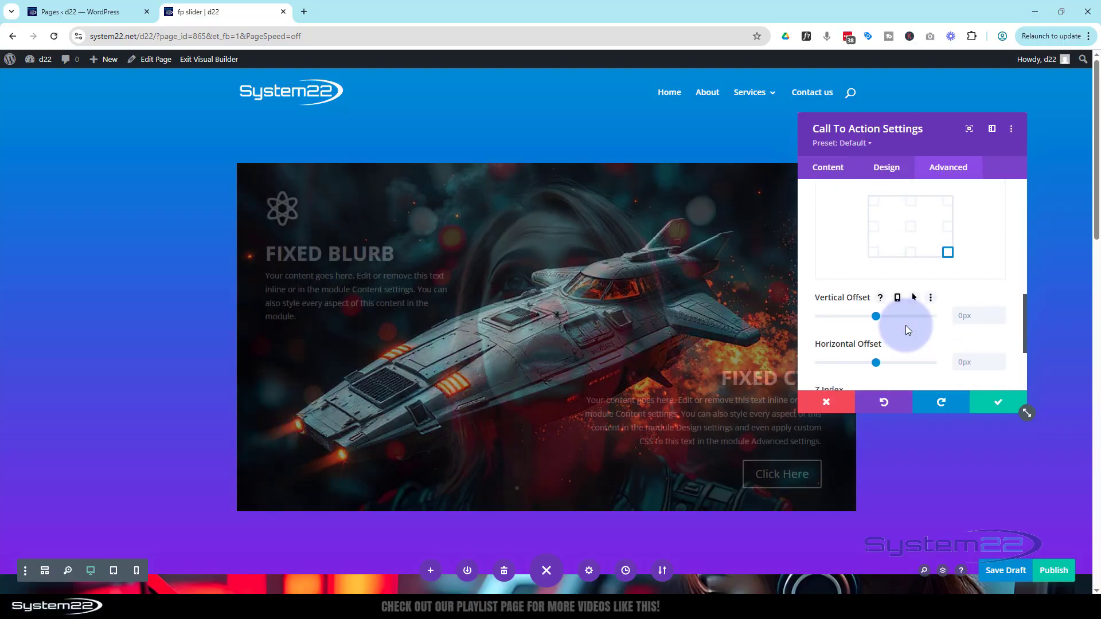
scroll(908, 301, "down", 1)
scroll(907, 302, "down", 1)
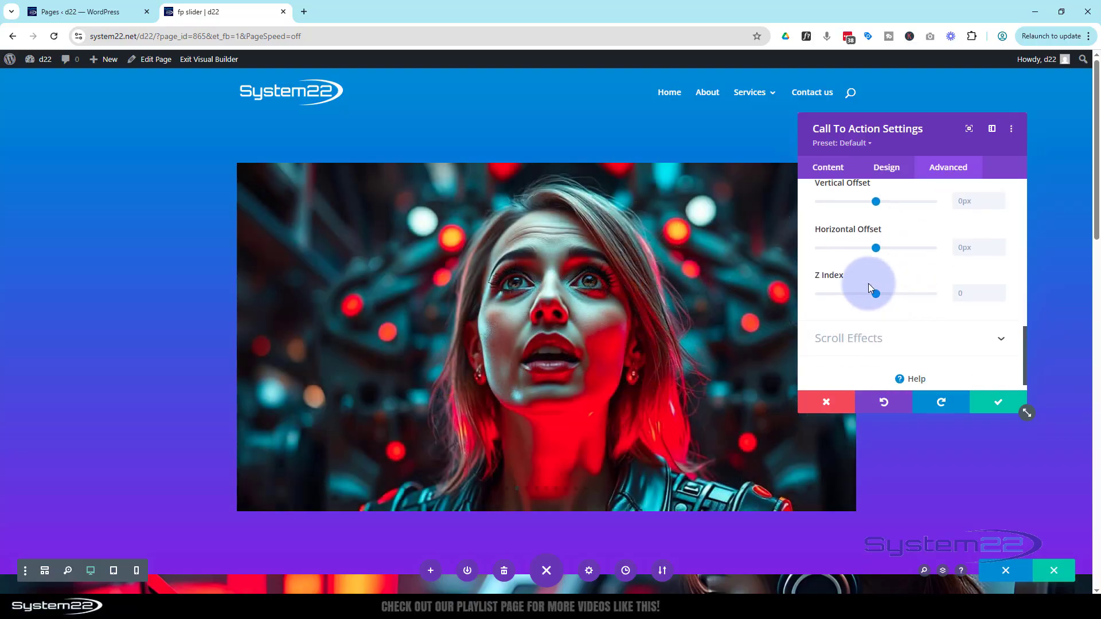
left_click_drag(876, 294, 899, 293)
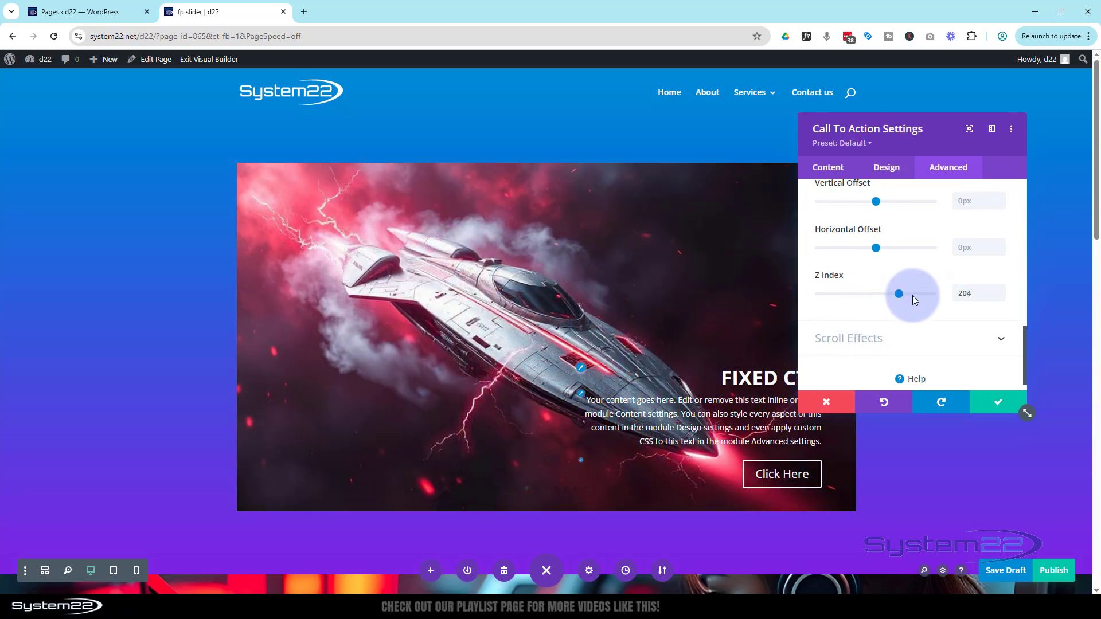
left_click(1002, 407)
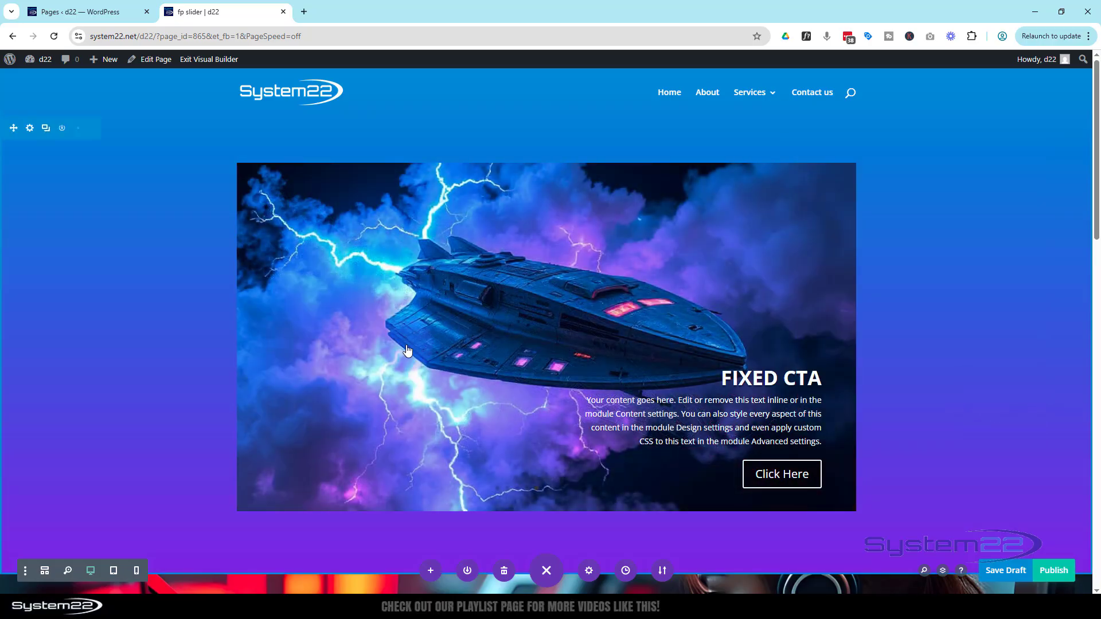
- Set the blurb's Z index to 250 and save the page as a draft
left_click(45, 571)
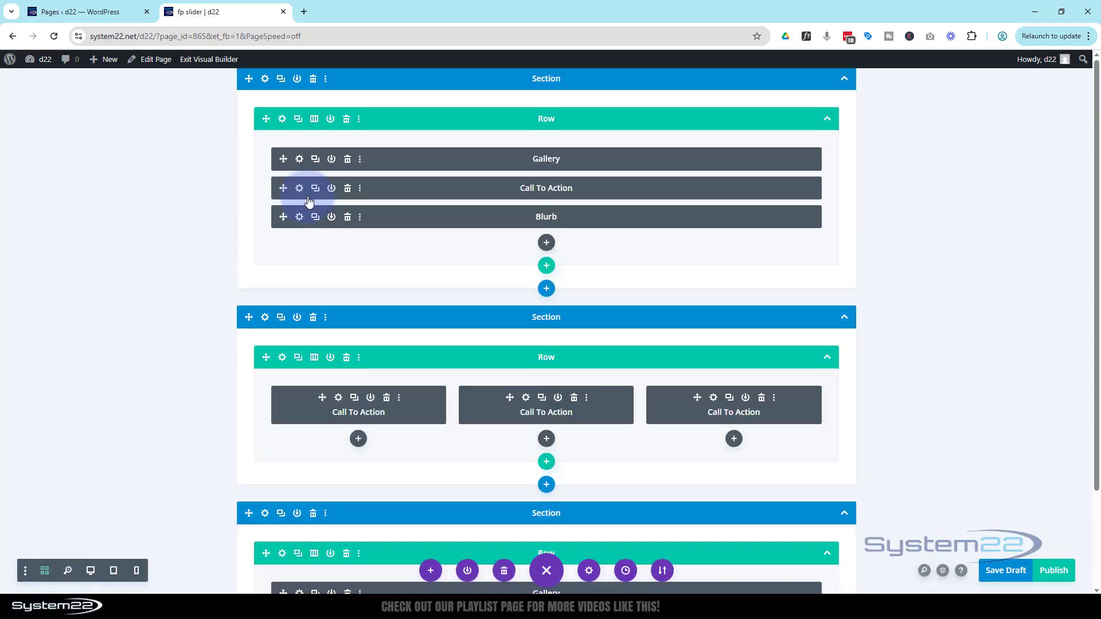
left_click(299, 218)
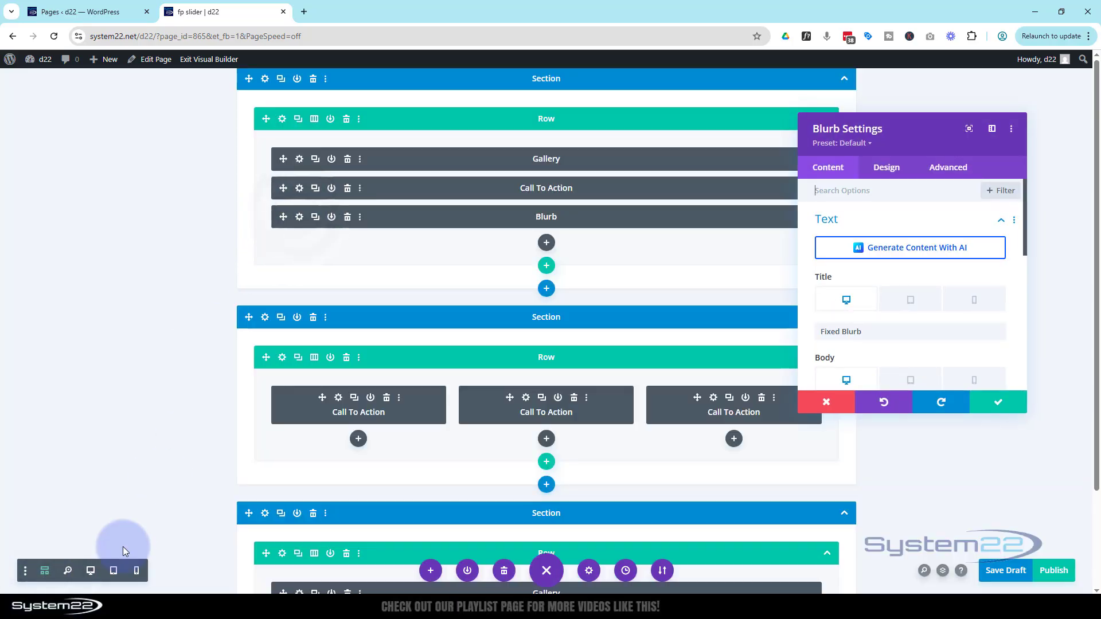
left_click(90, 571)
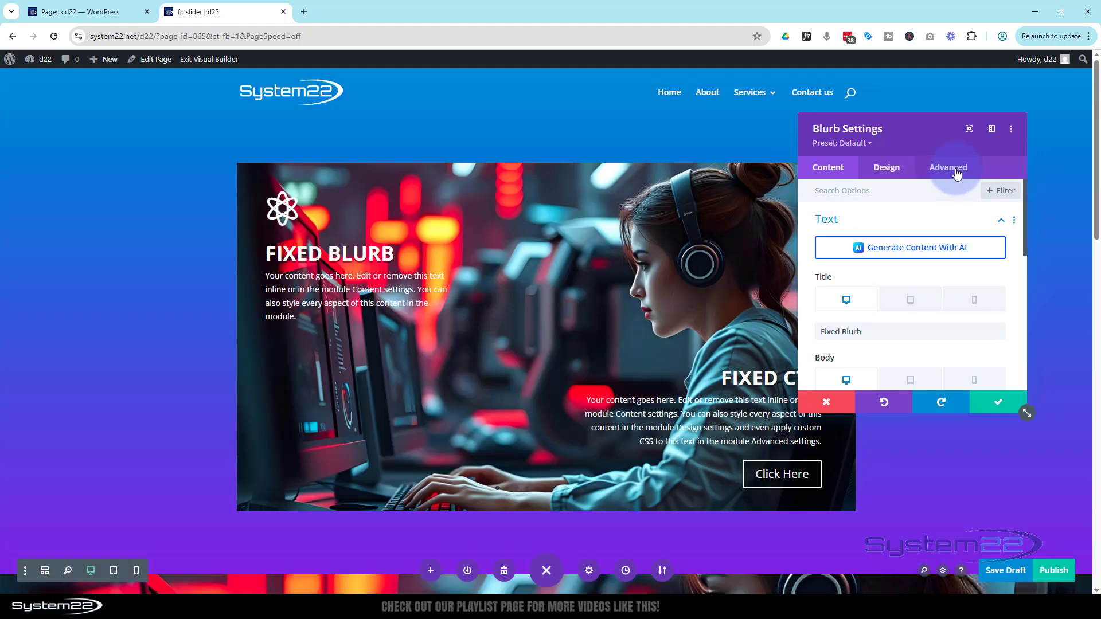
left_click(956, 171)
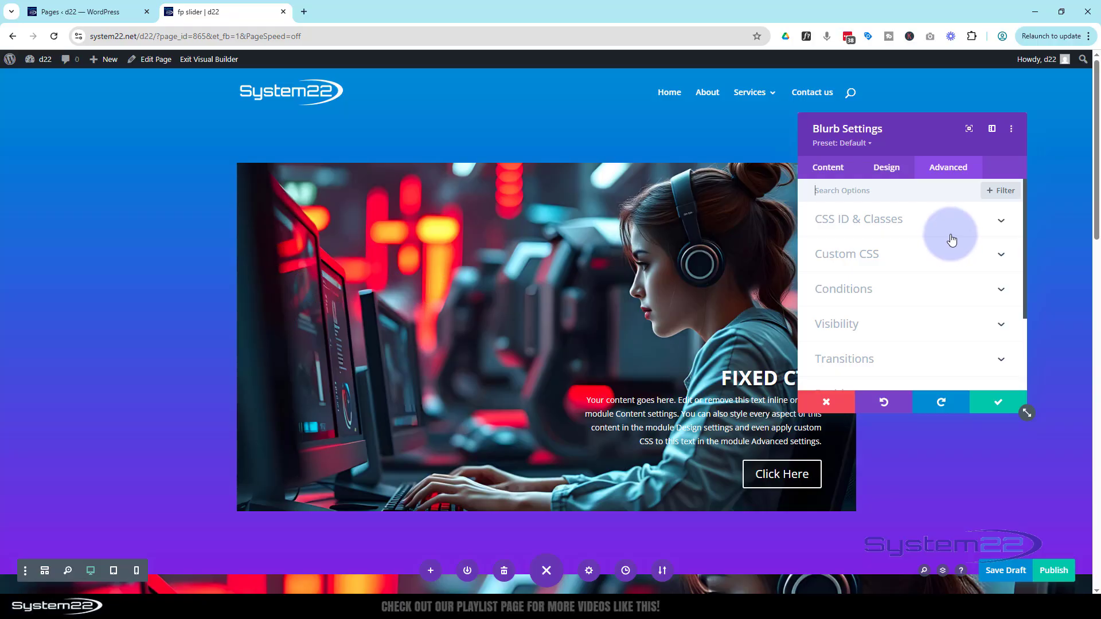
scroll(953, 238, "down", 2)
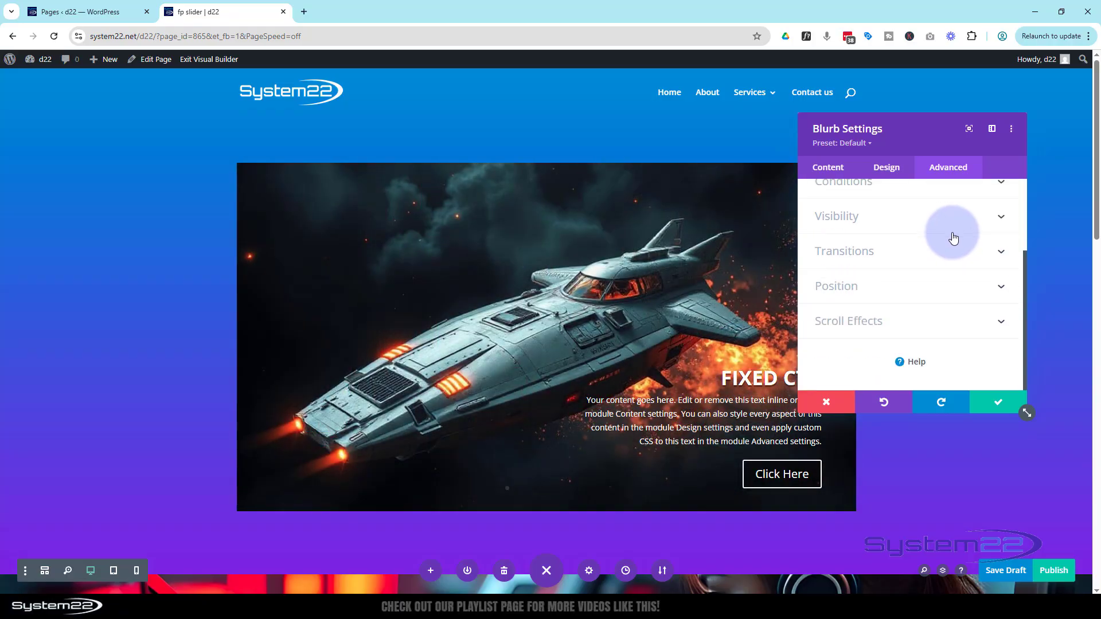
left_click(896, 290)
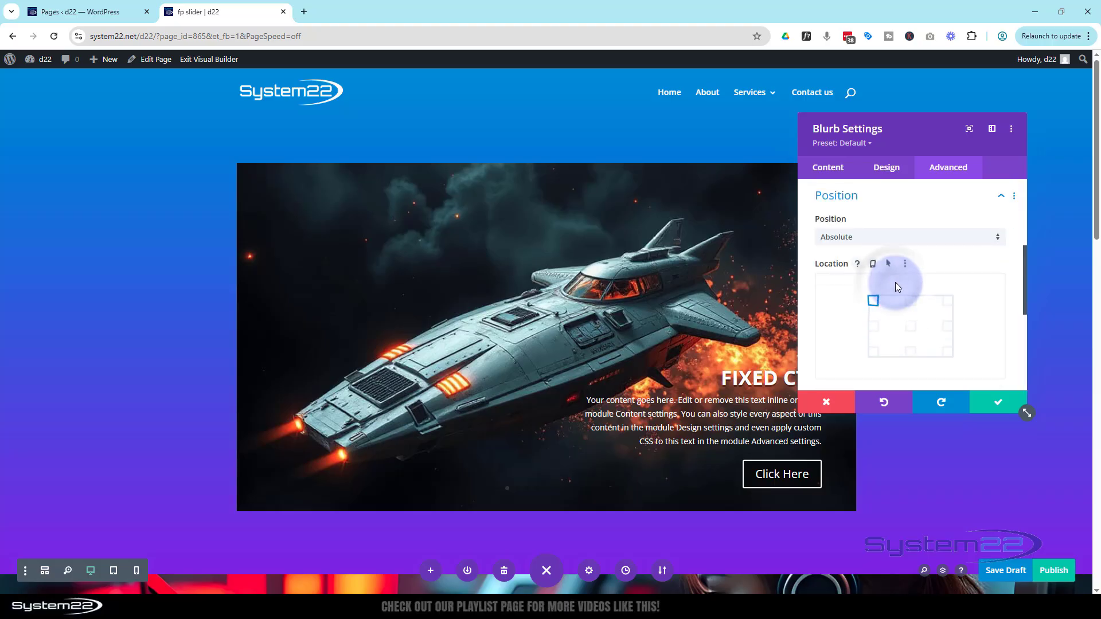
scroll(903, 275, "down", 2)
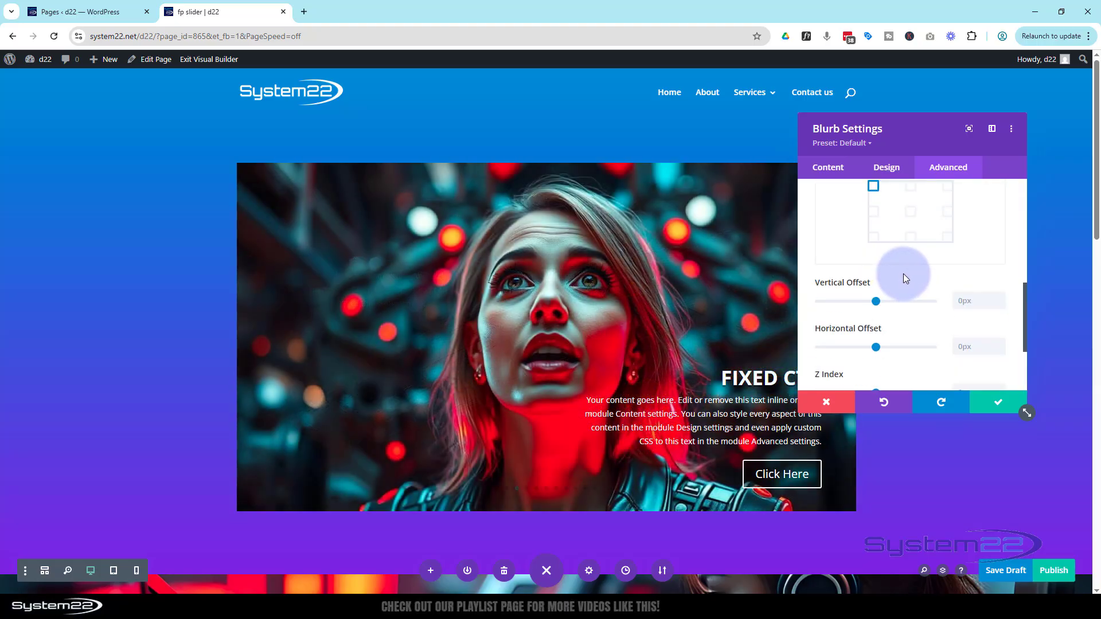
scroll(903, 273, "down", 2)
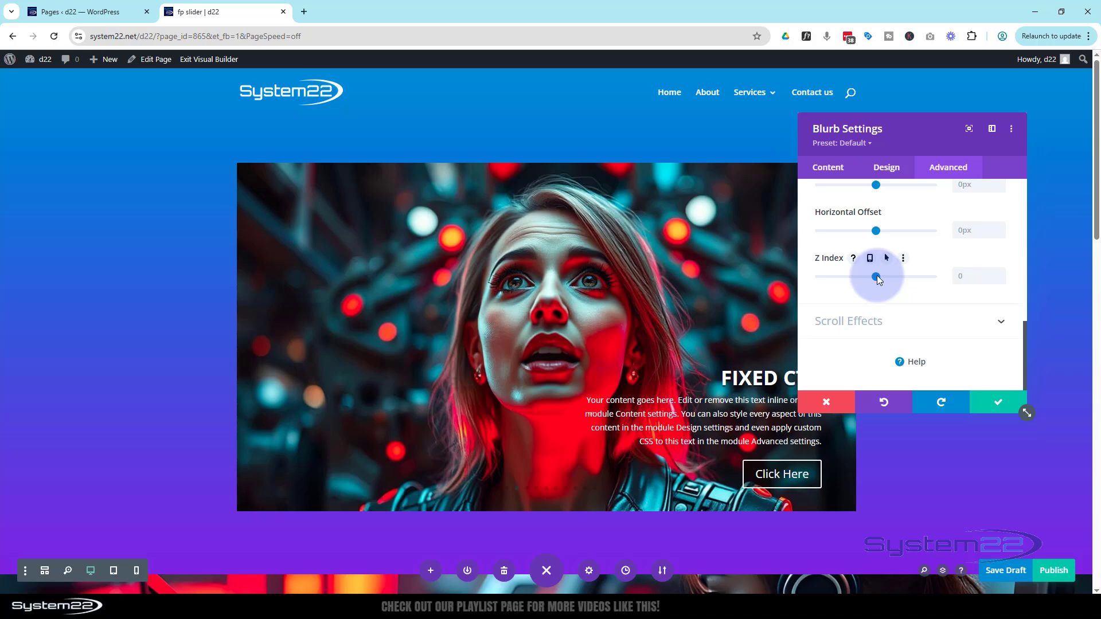
left_click_drag(878, 278, 905, 277)
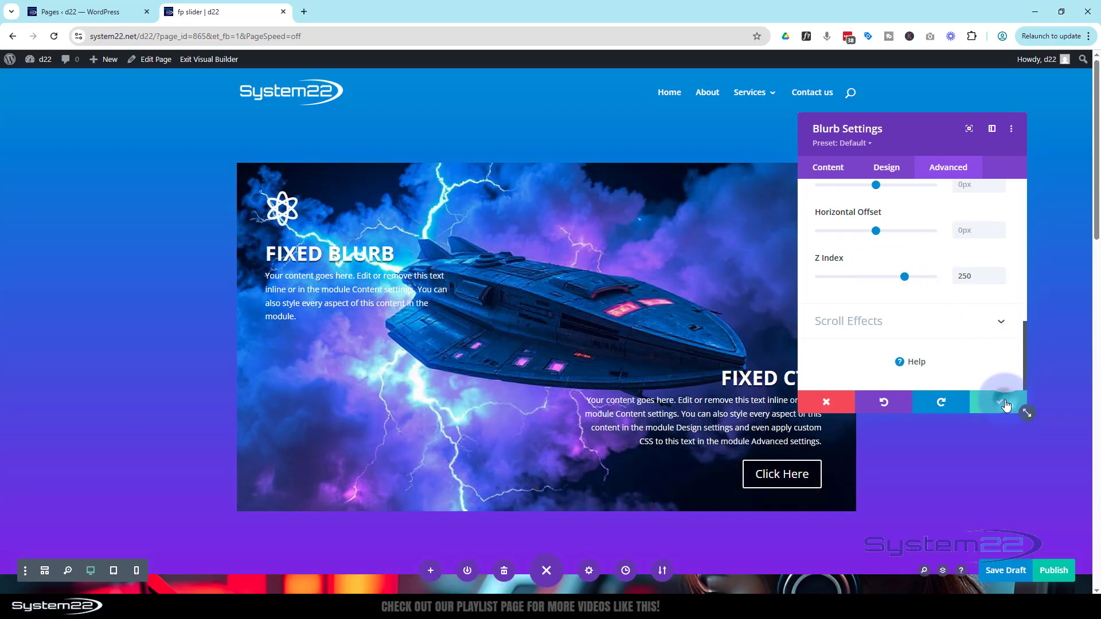
left_click(1005, 404)
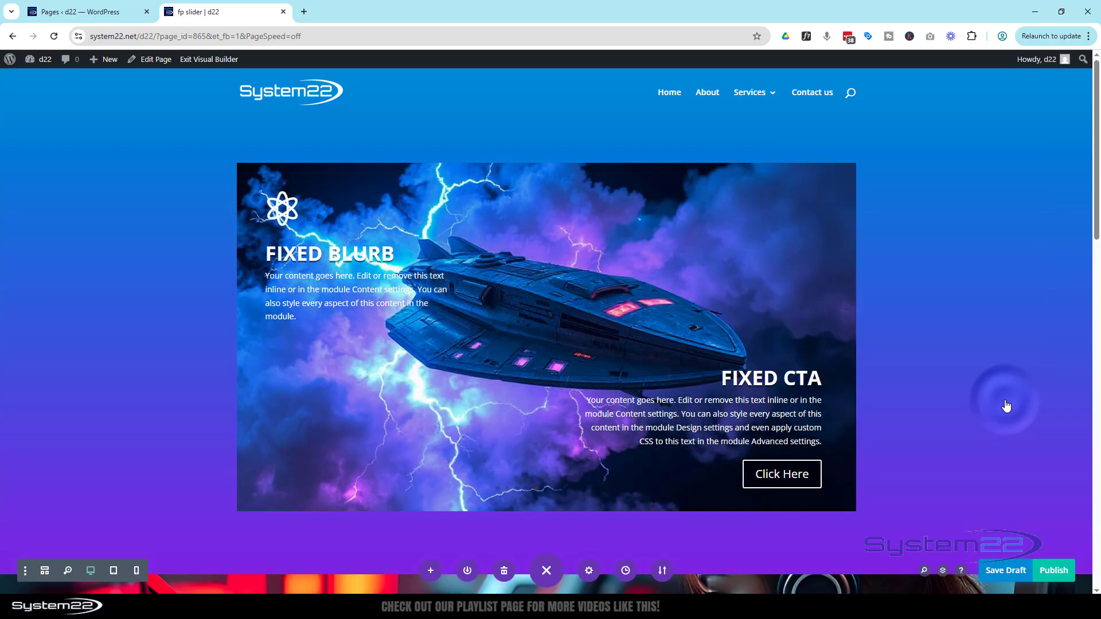
left_click(1004, 570)
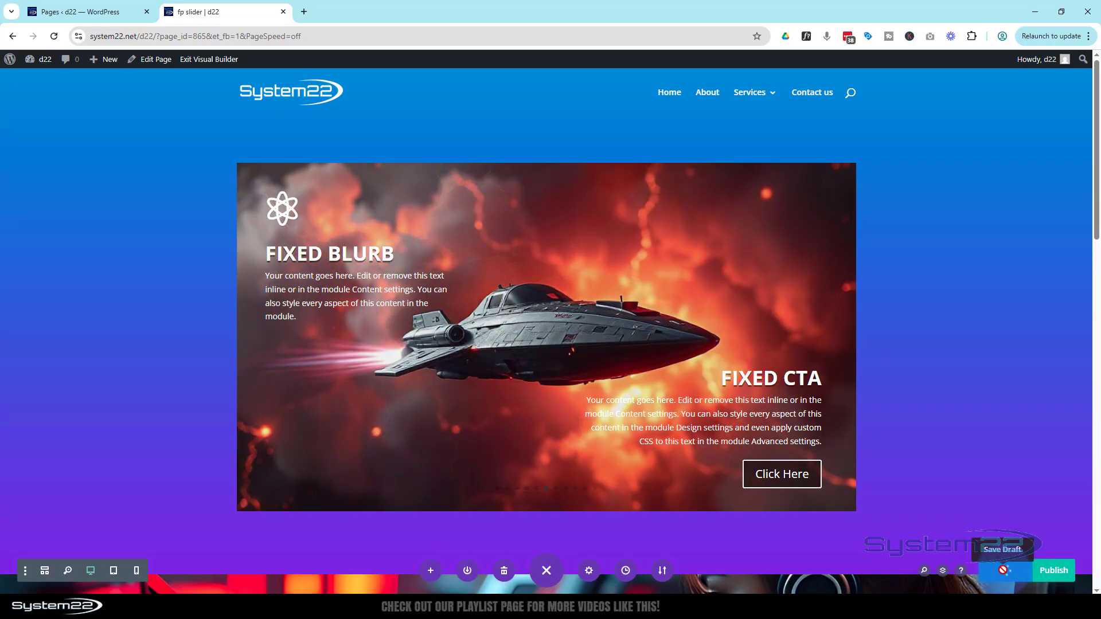
- Exit the Visual Builder to view the front-end page with the sliding gallery
left_click(210, 60)
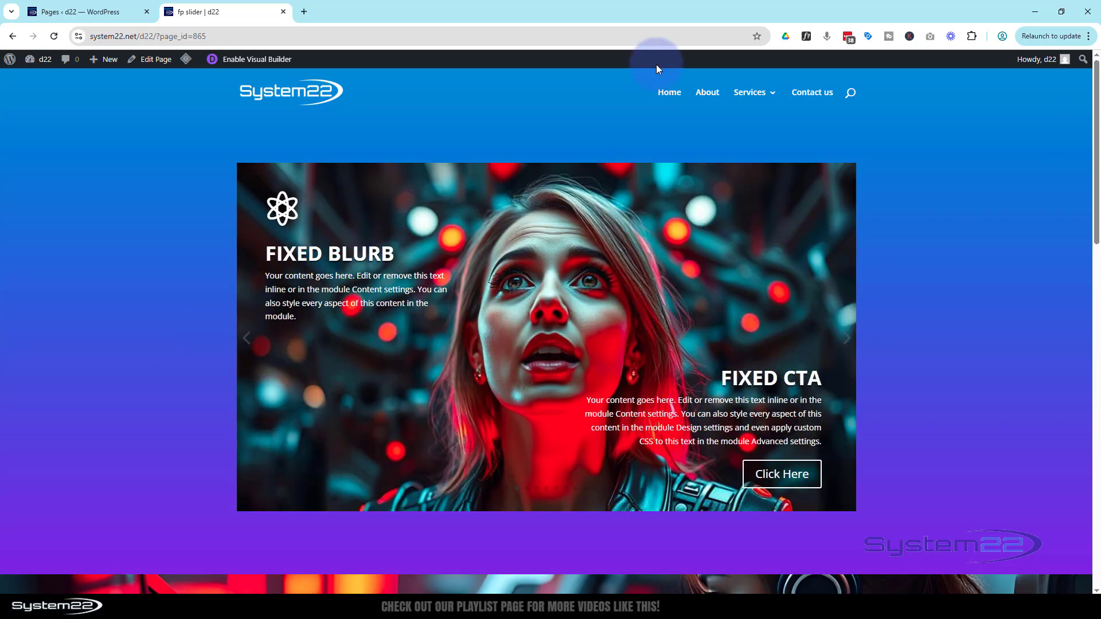
left_click(629, 8)
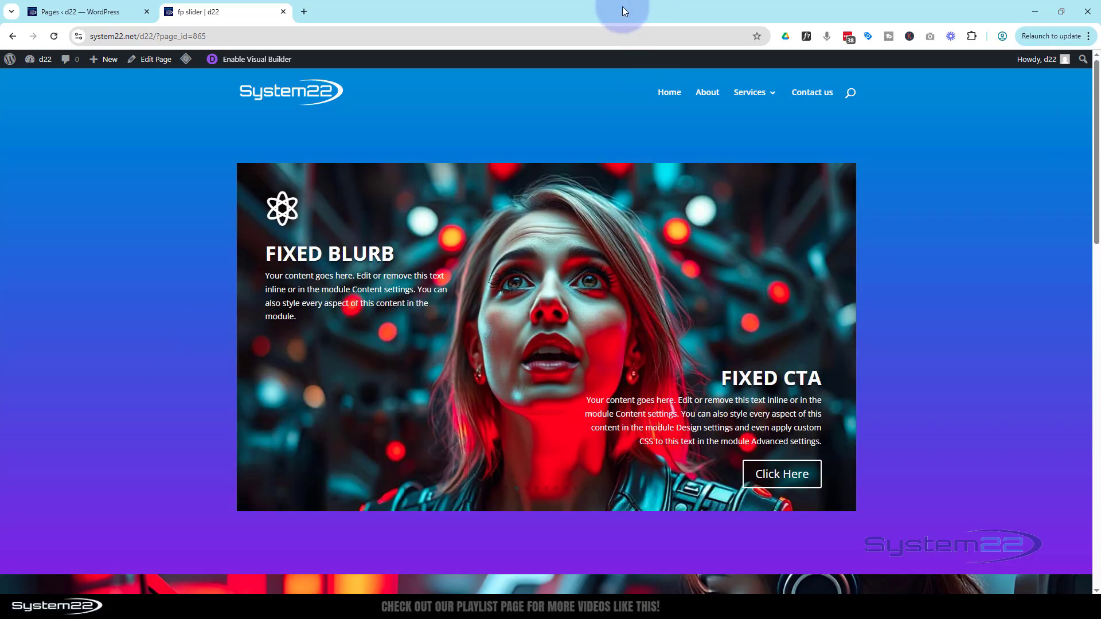
- Preview the page in the browser's device emulation as iPad Air and iPhone 12 Pro, then close the developer tools
key("ctrl+shift+i")
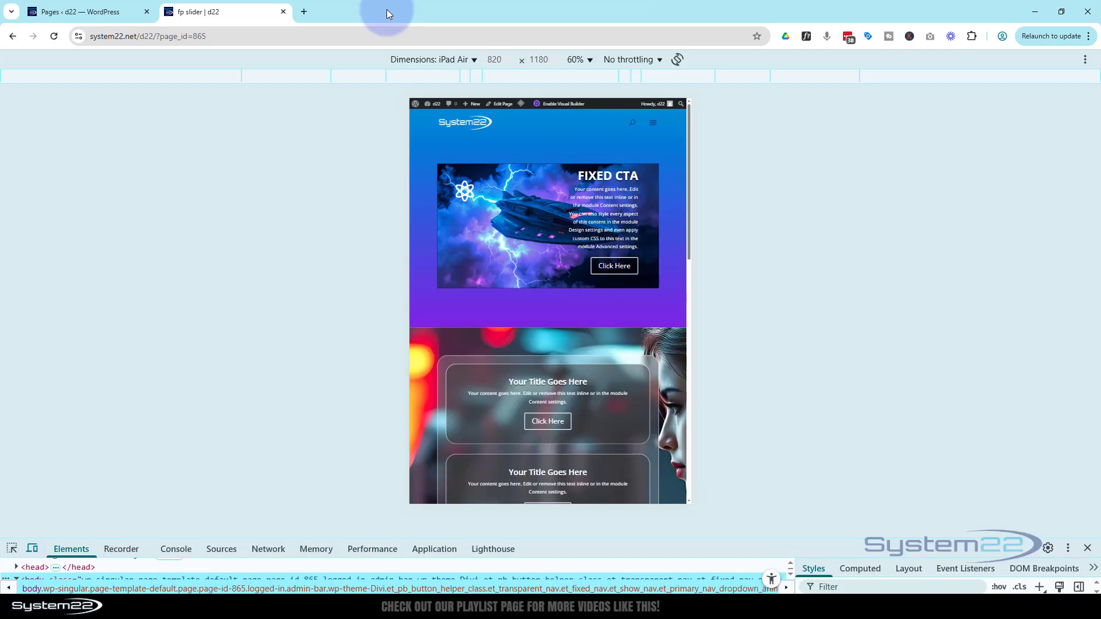
left_click(442, 58)
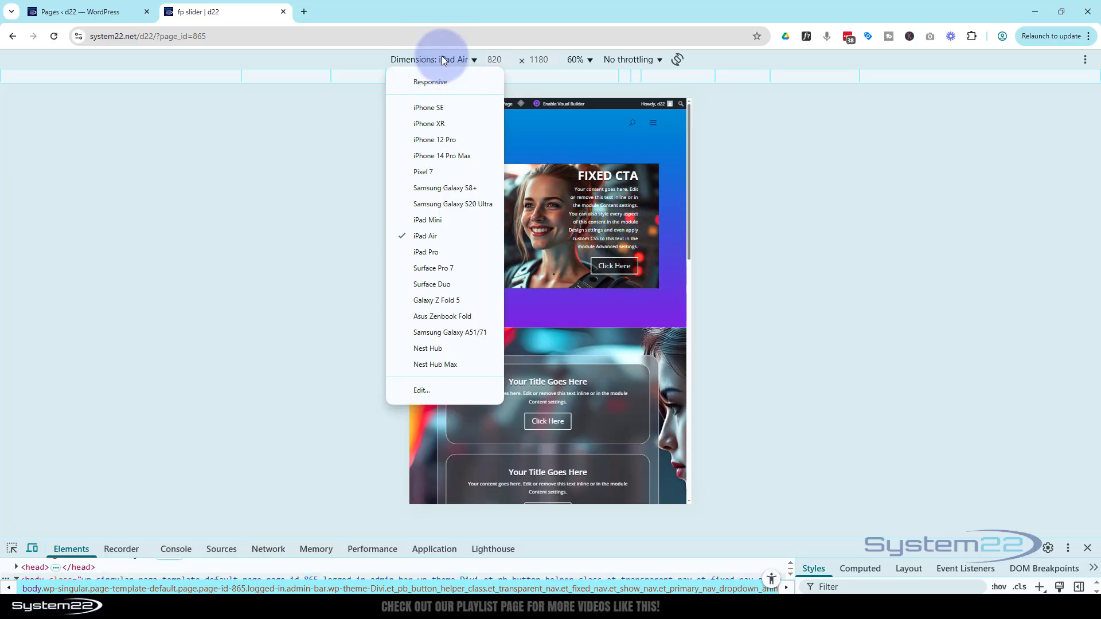
left_click(432, 141)
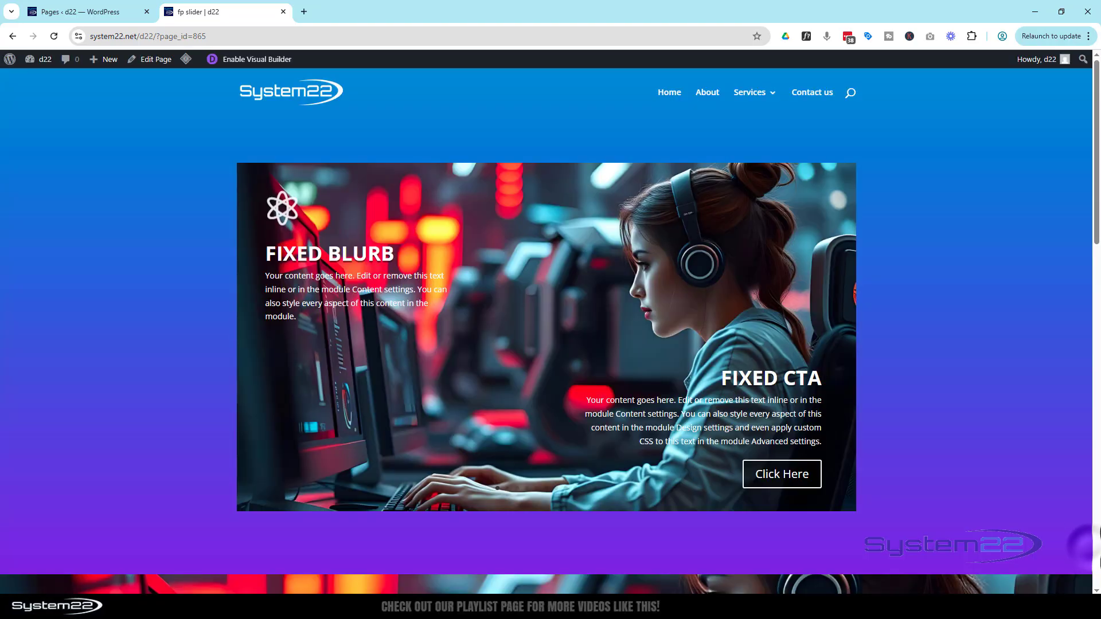
left_click(1087, 548)
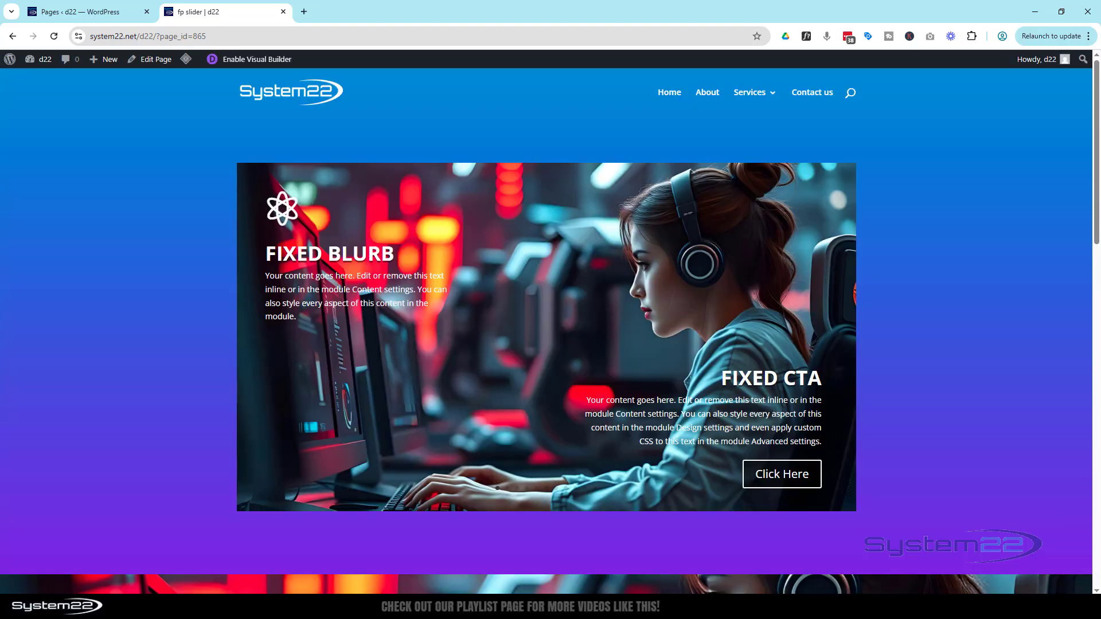